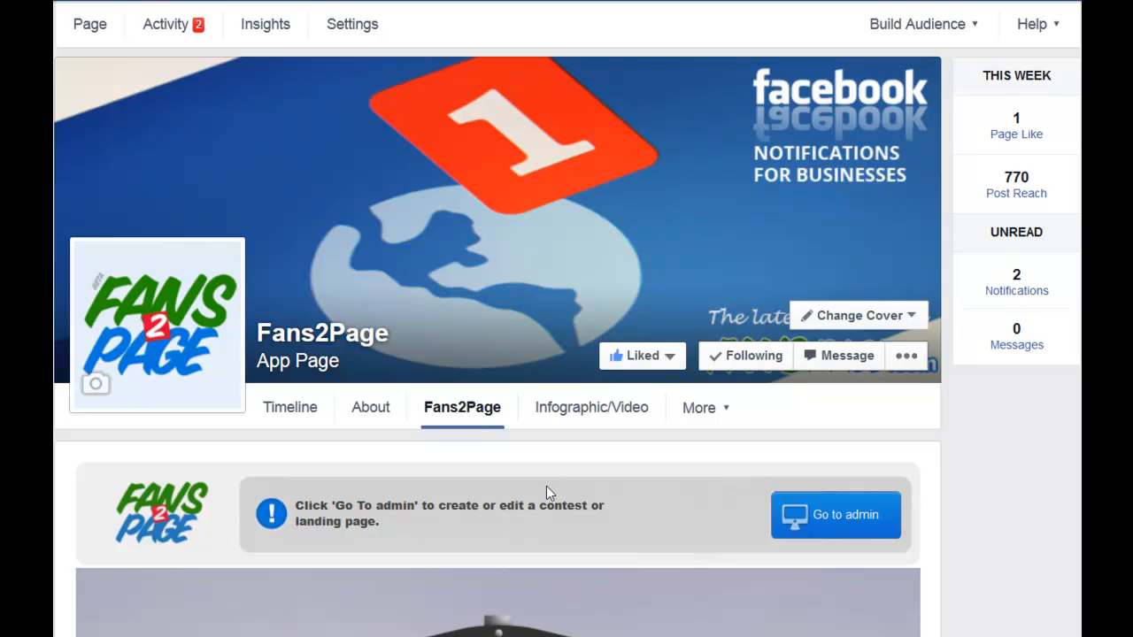
# Step: Open the Fans2Page admin's list of contests and landing pages and start creating a new one
pyautogui.click(865, 519)
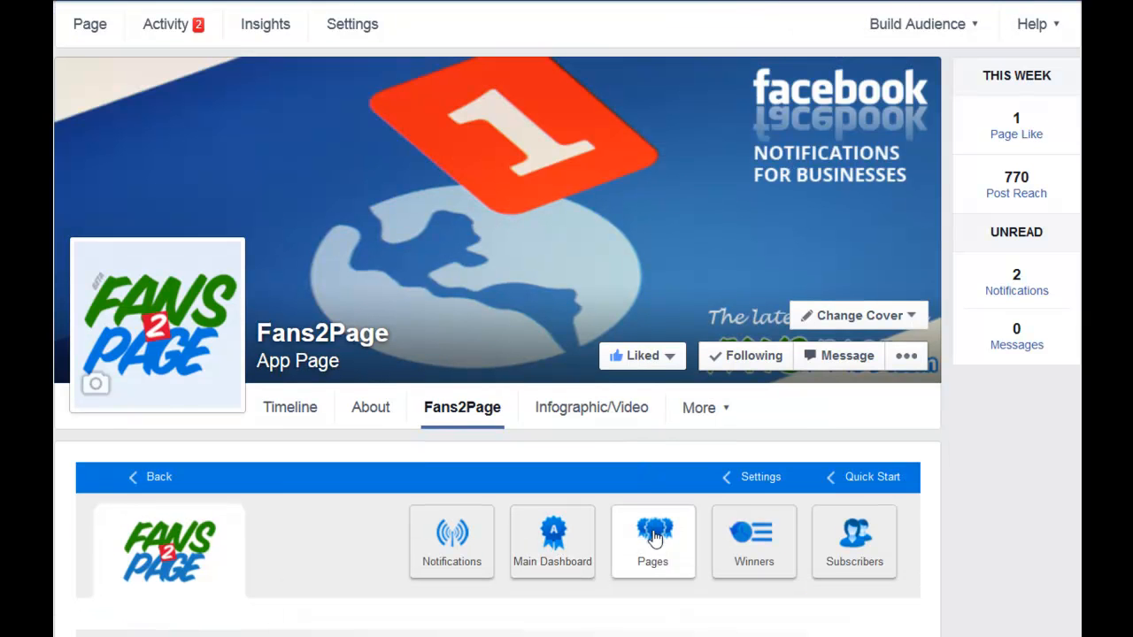
pyautogui.click(654, 538)
pyautogui.scroll(-2, 654, 537)
pyautogui.scroll(-1, 654, 537)
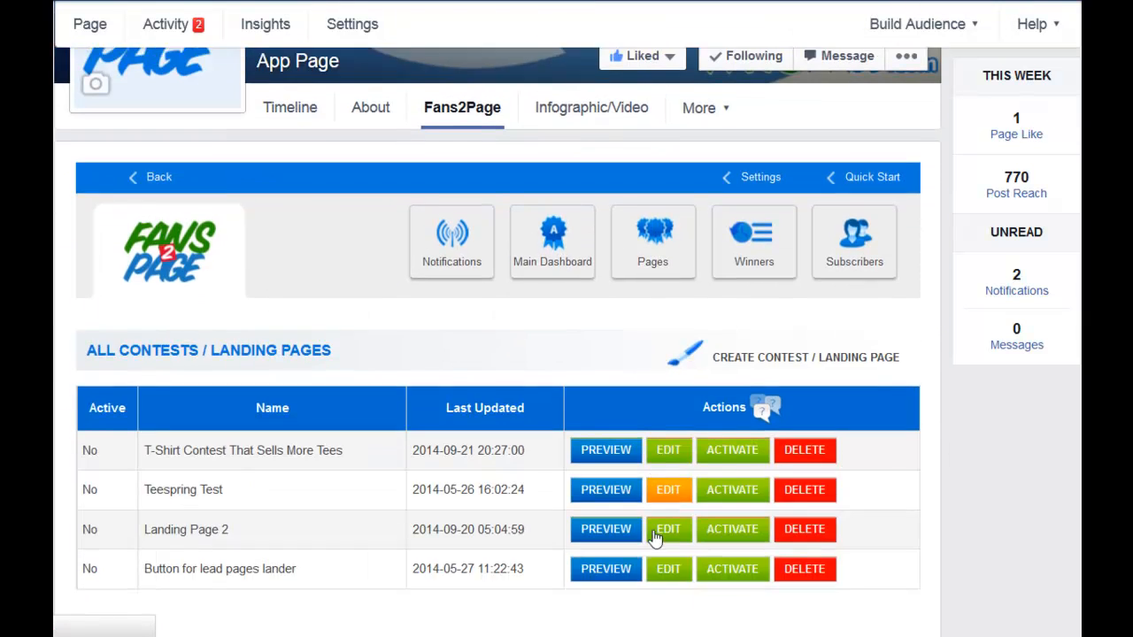
pyautogui.scroll(-5, 646, 514)
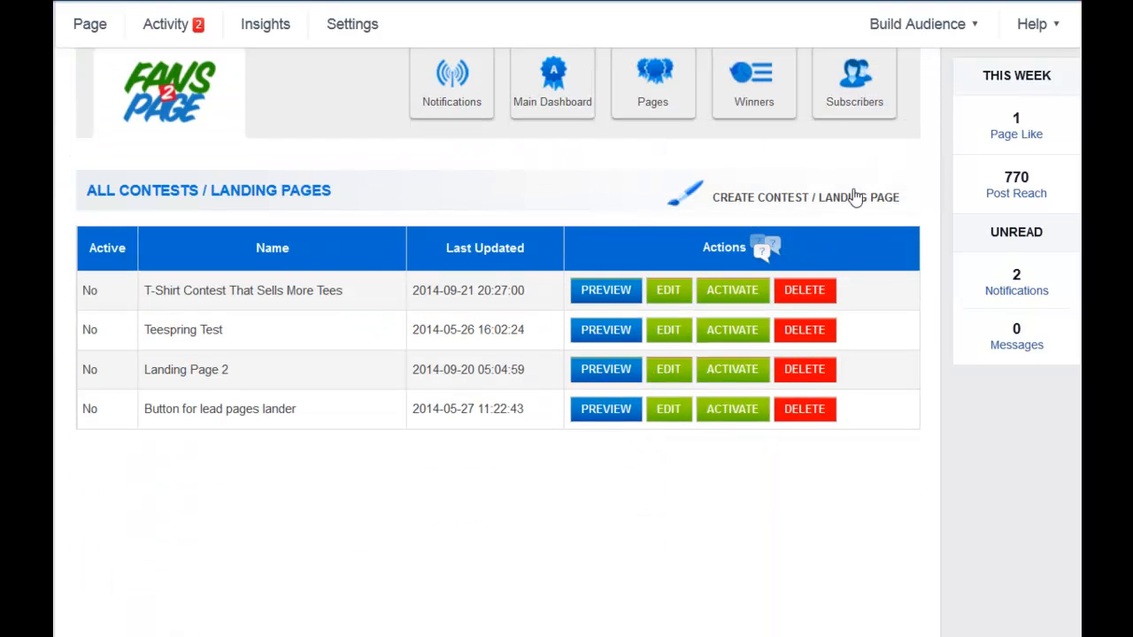
pyautogui.click(733, 200)
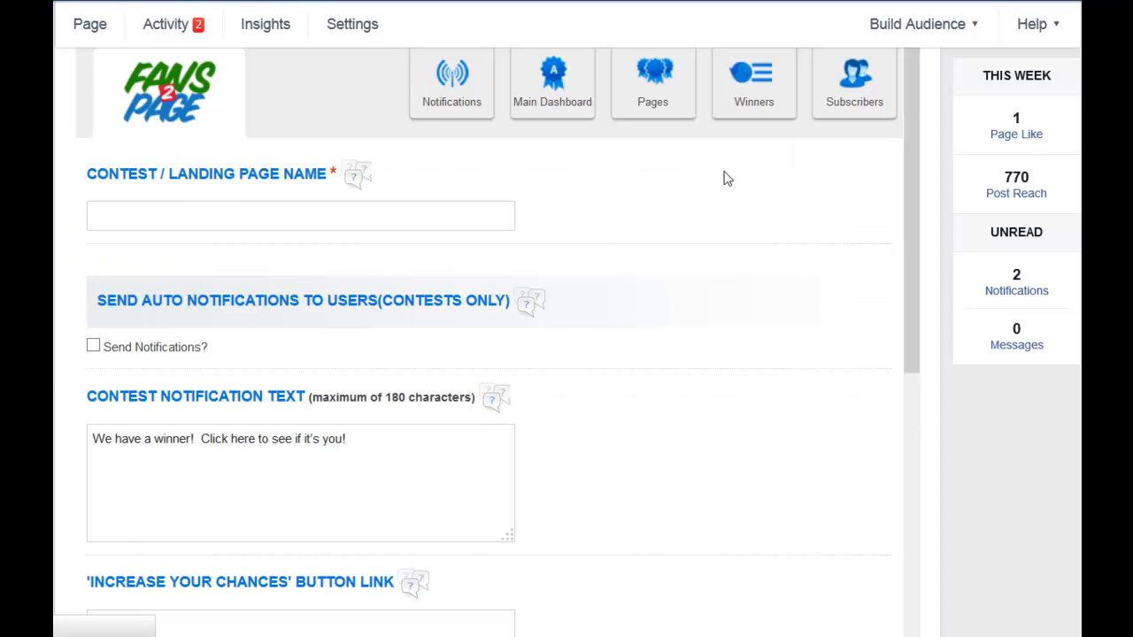
# Step: Name the new contest / landing page "Optin page demo"
pyautogui.scroll(-4, 735, 256)
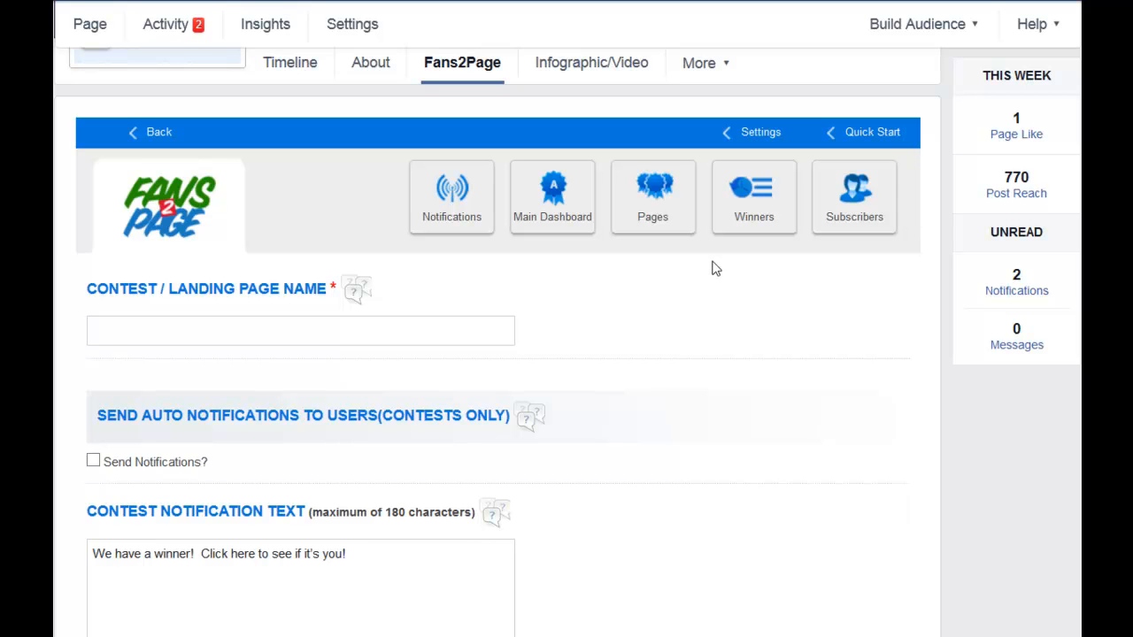
pyautogui.scroll(-1, 708, 266)
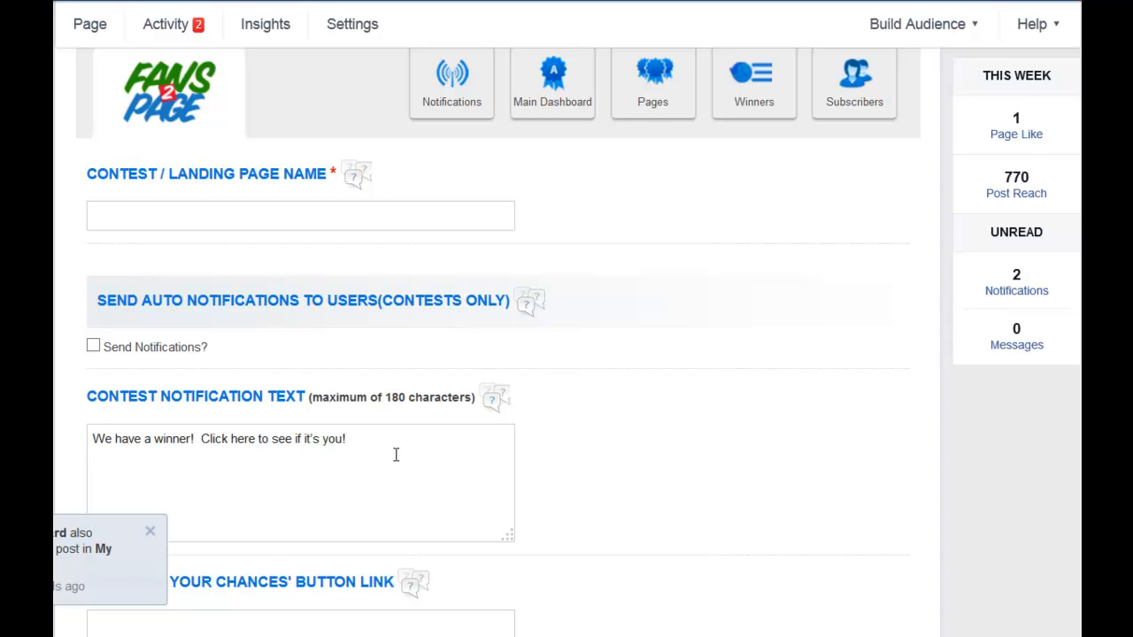
pyautogui.click(168, 209)
pyautogui.write('Optin page demo')
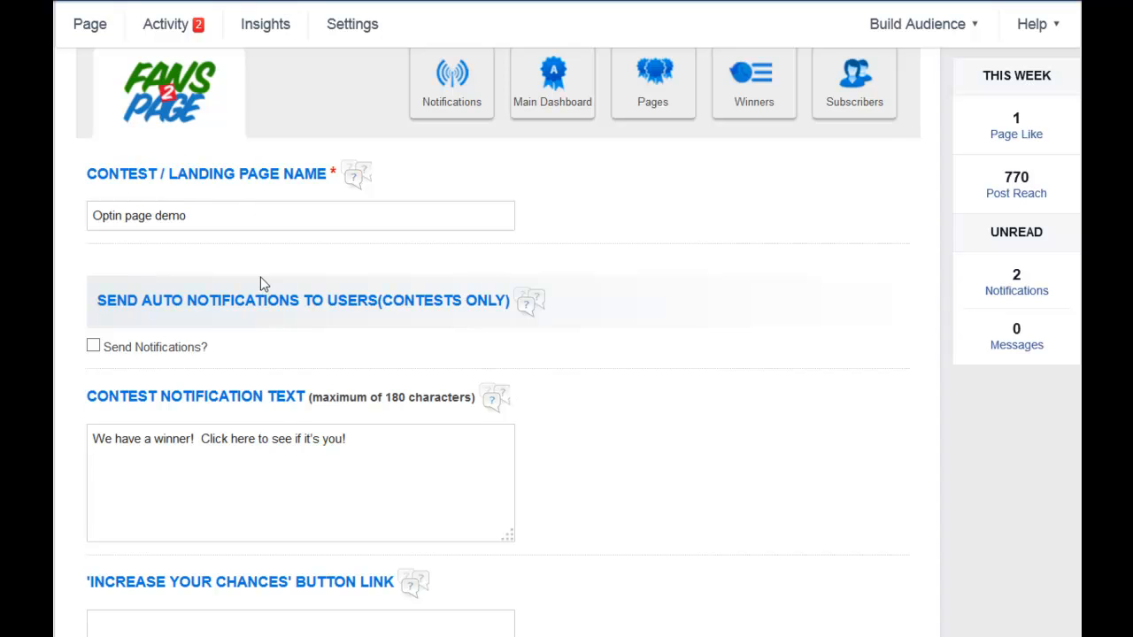
# Step: Look through the notification, comment and Fan of the Day graphic options down to the drag and drop page builder
pyautogui.scroll(-4, 261, 283)
pyautogui.scroll(1, 271, 222)
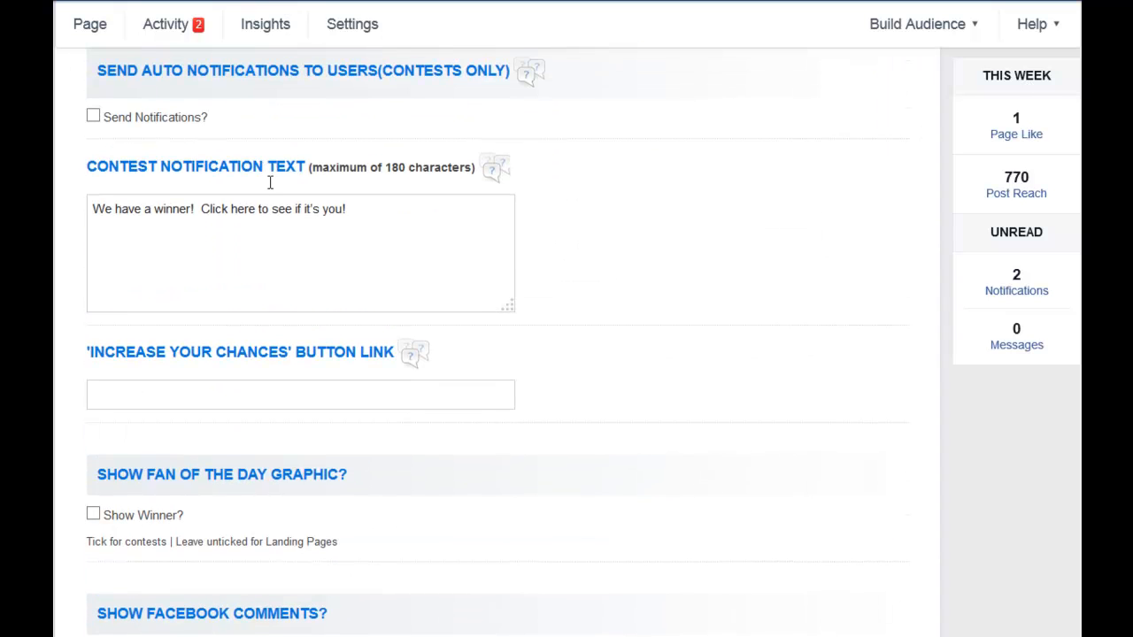
pyautogui.scroll(-5, 306, 291)
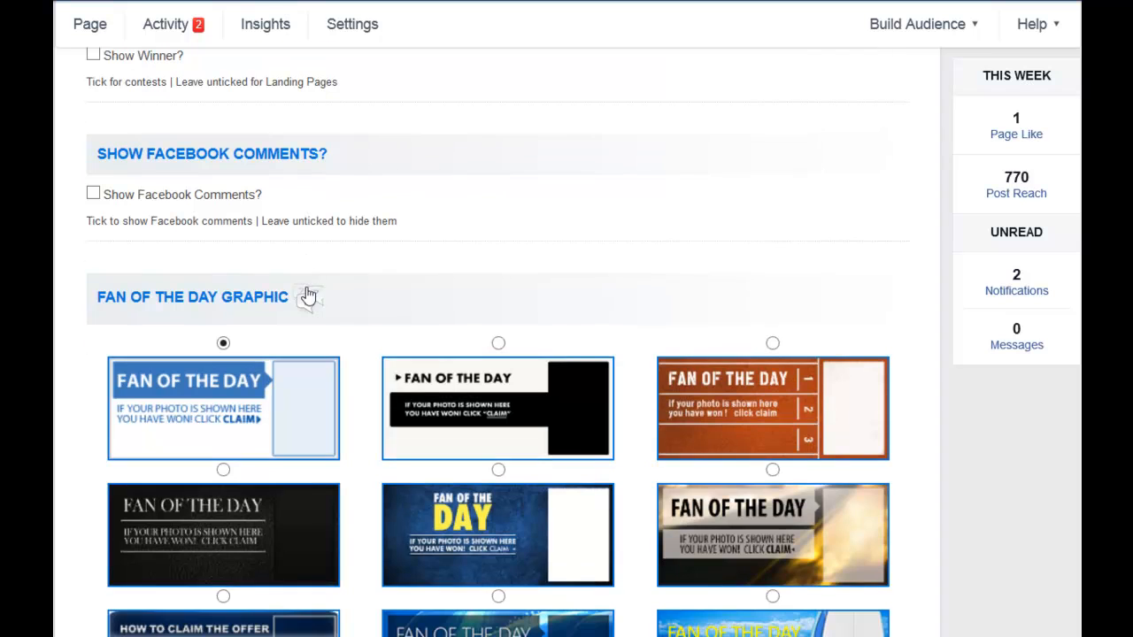
pyautogui.scroll(-1, 442, 345)
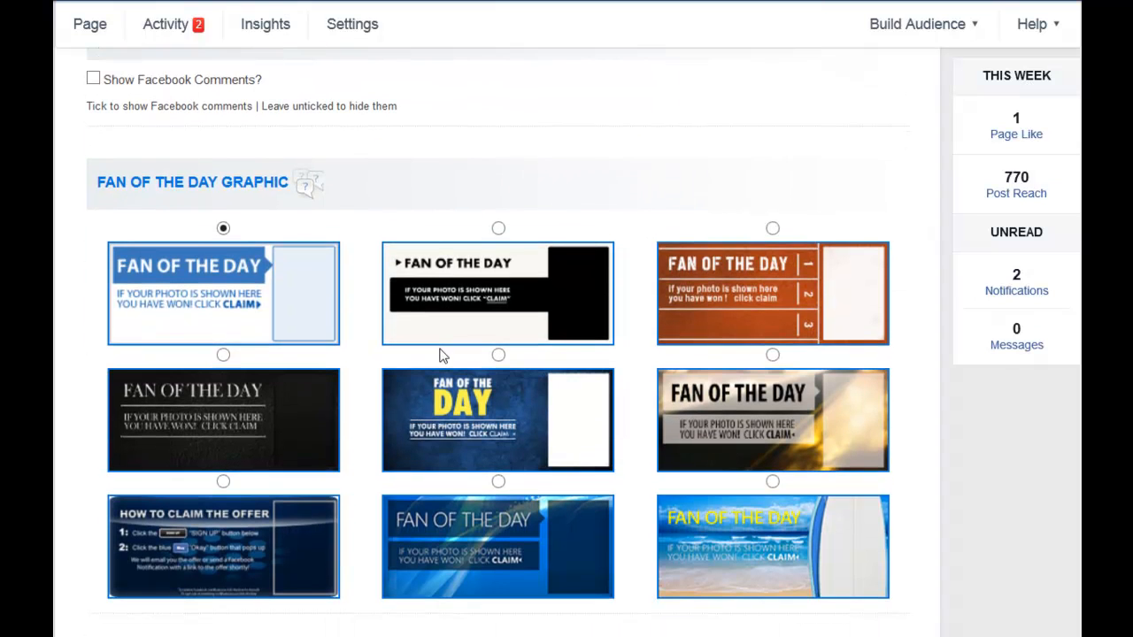
pyautogui.scroll(-4, 443, 356)
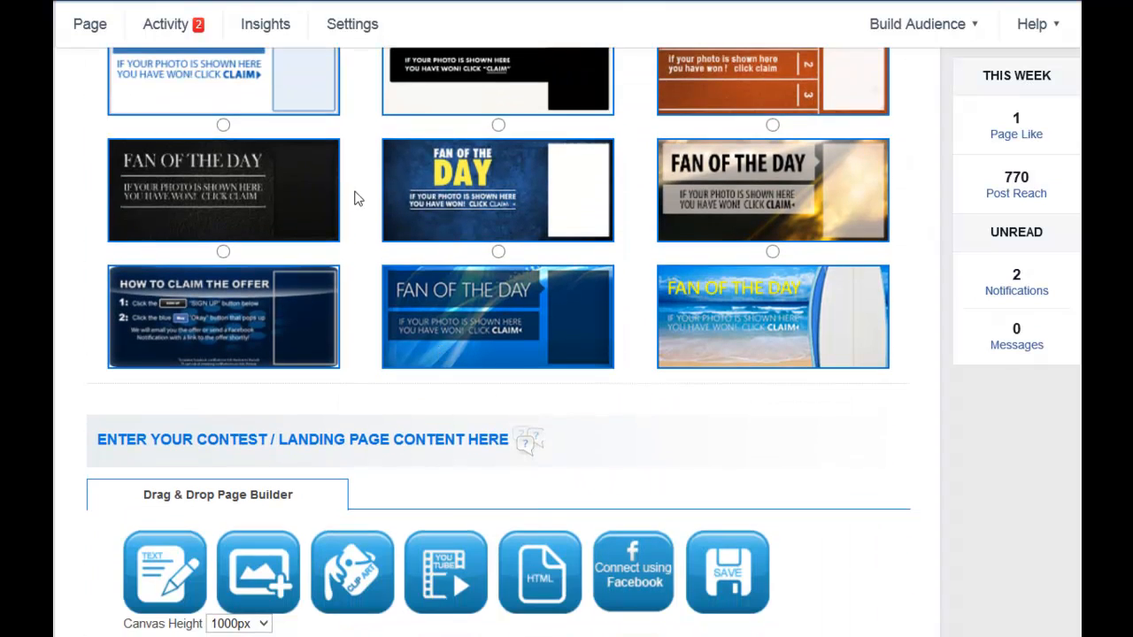
pyautogui.scroll(-2, 352, 189)
pyautogui.scroll(1, 354, 221)
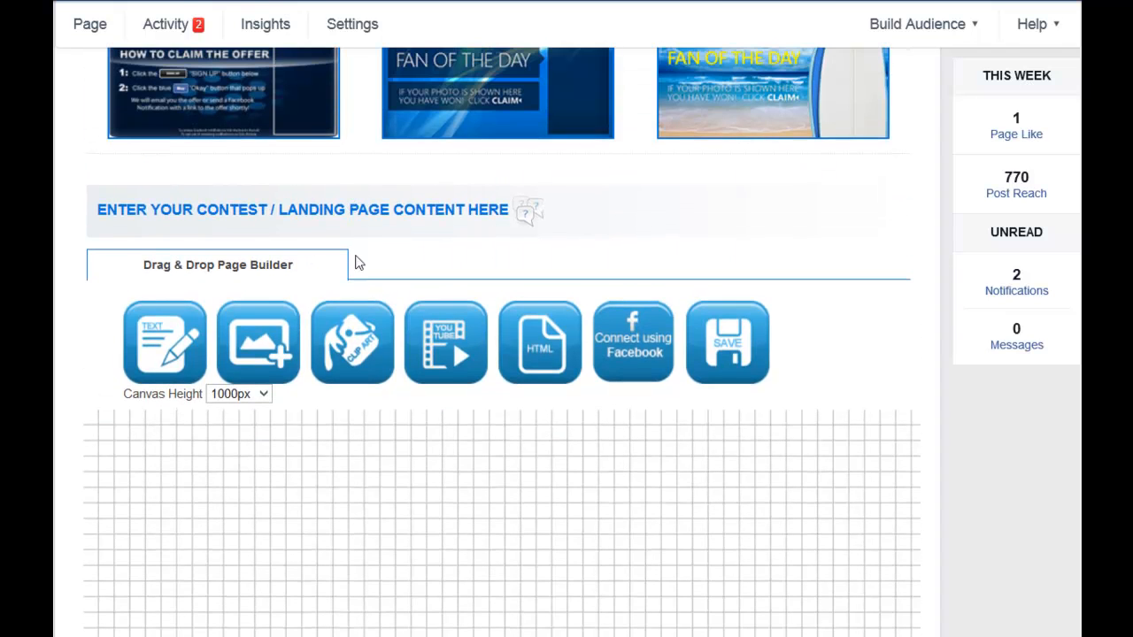
pyautogui.scroll(-1, 382, 453)
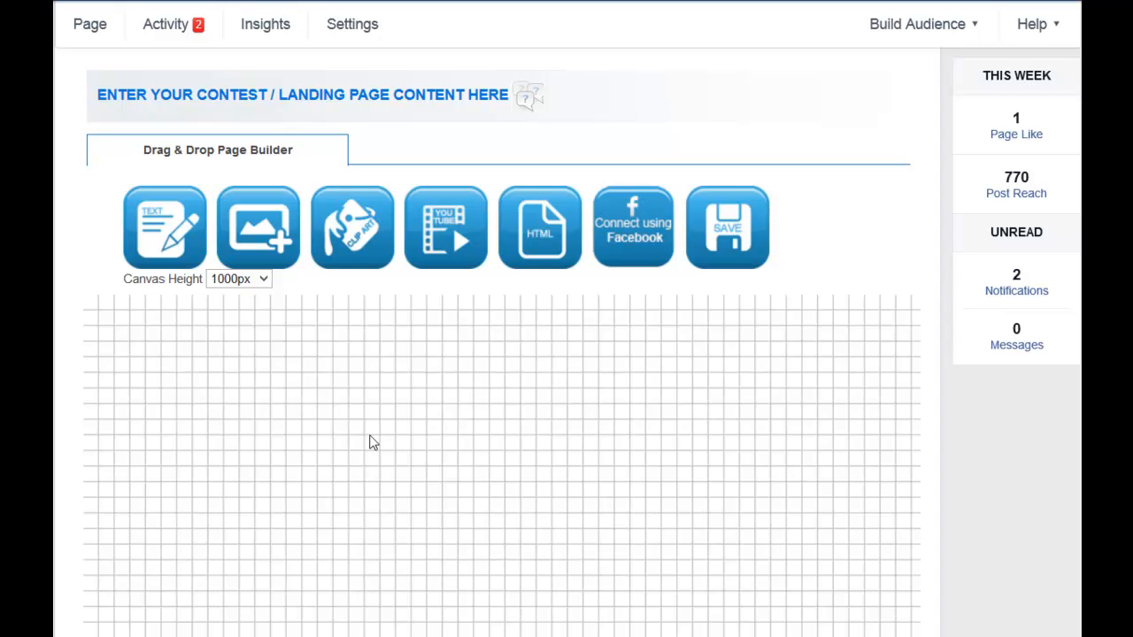
# Step: Try canvas heights of 2000px and 3000px in the page builder and return the height to 1000px
pyautogui.click(264, 280)
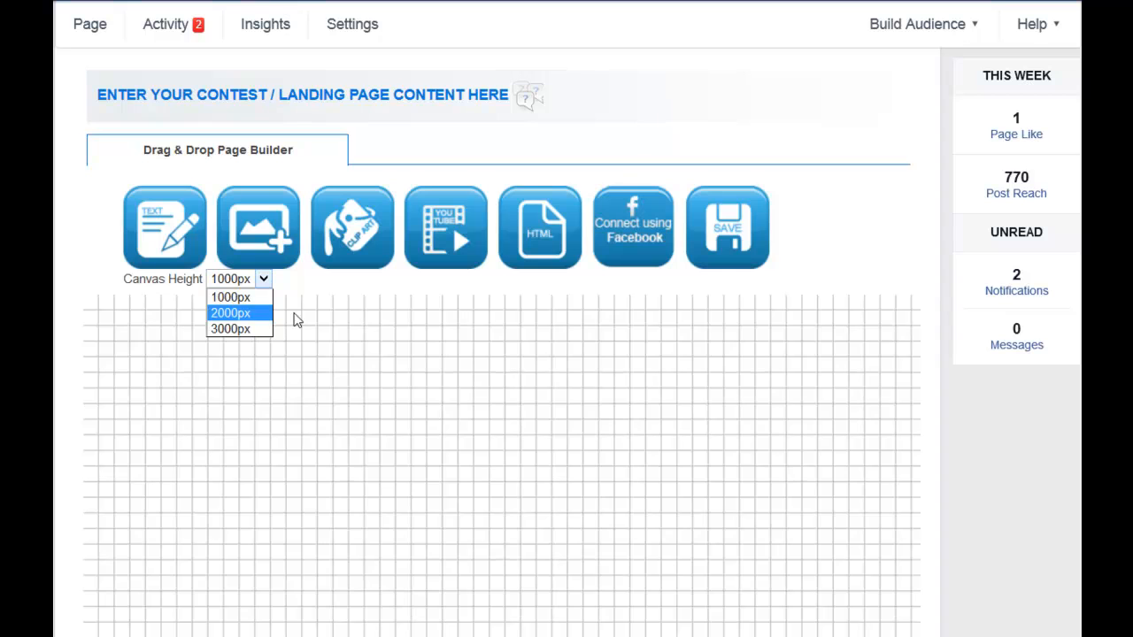
pyautogui.click(256, 299)
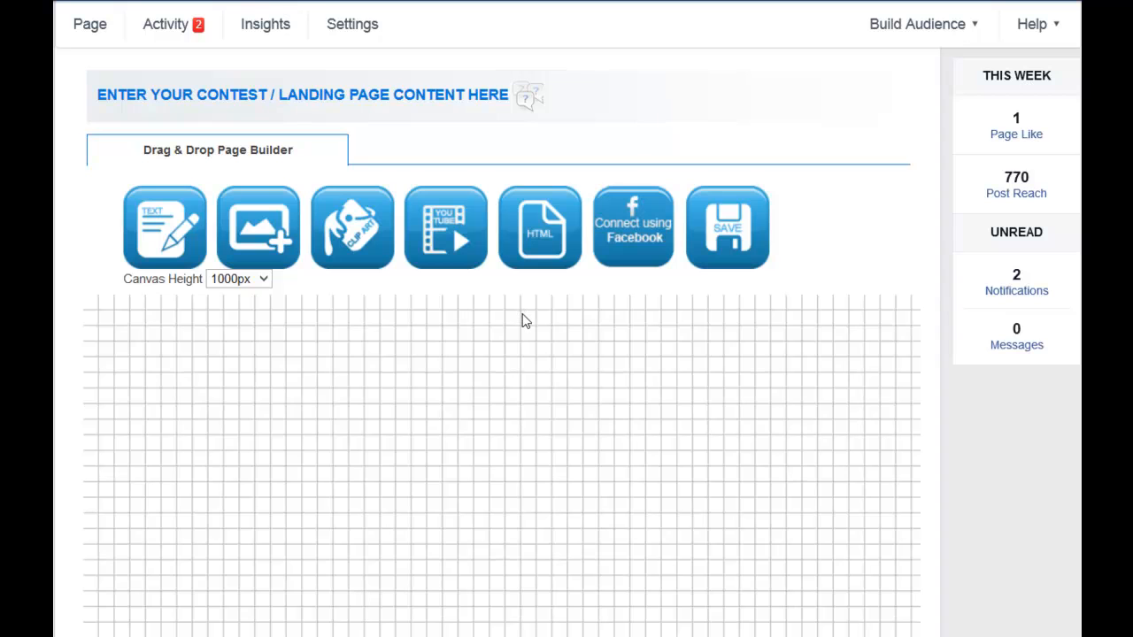
pyautogui.click(266, 280)
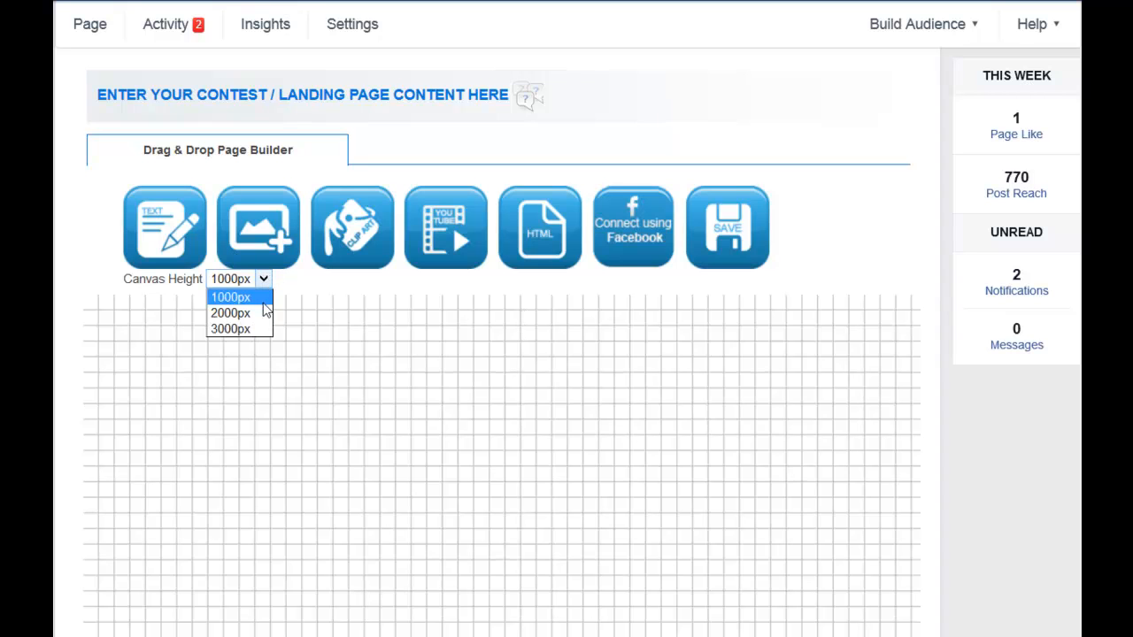
pyautogui.click(255, 313)
pyautogui.click(264, 280)
pyautogui.click(251, 327)
pyautogui.click(264, 280)
pyautogui.click(252, 298)
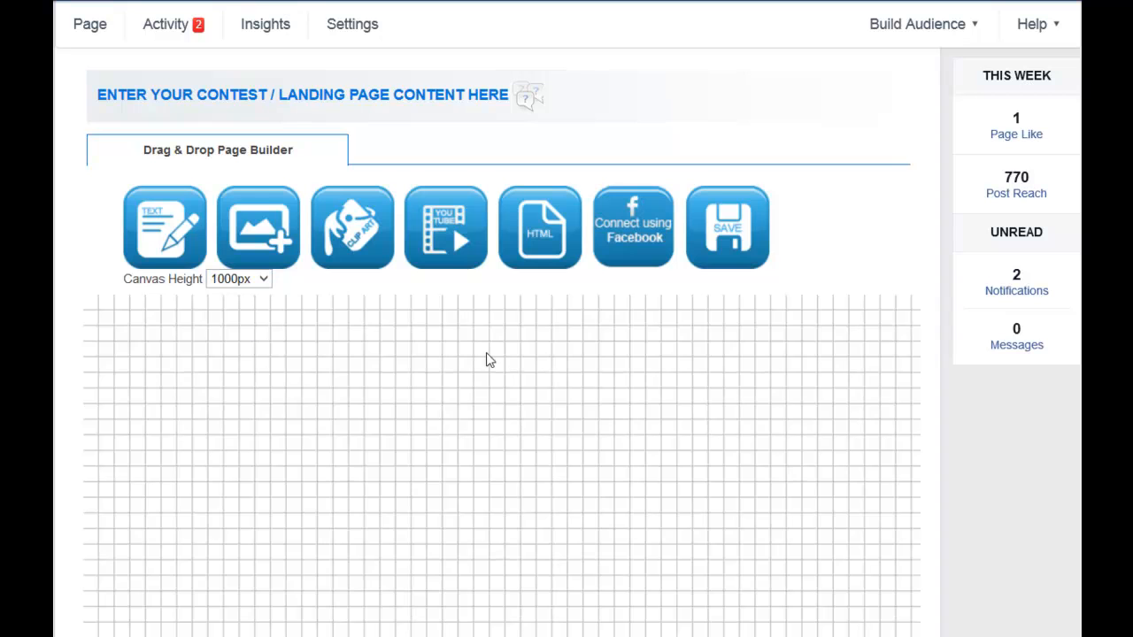
# Step: Switch to fans2pagebbbackgground.txt in Notepad, copy the background-image div code that uses 21fb.jpg, and return to the page builder
pyautogui.scroll(-2, 499, 364)
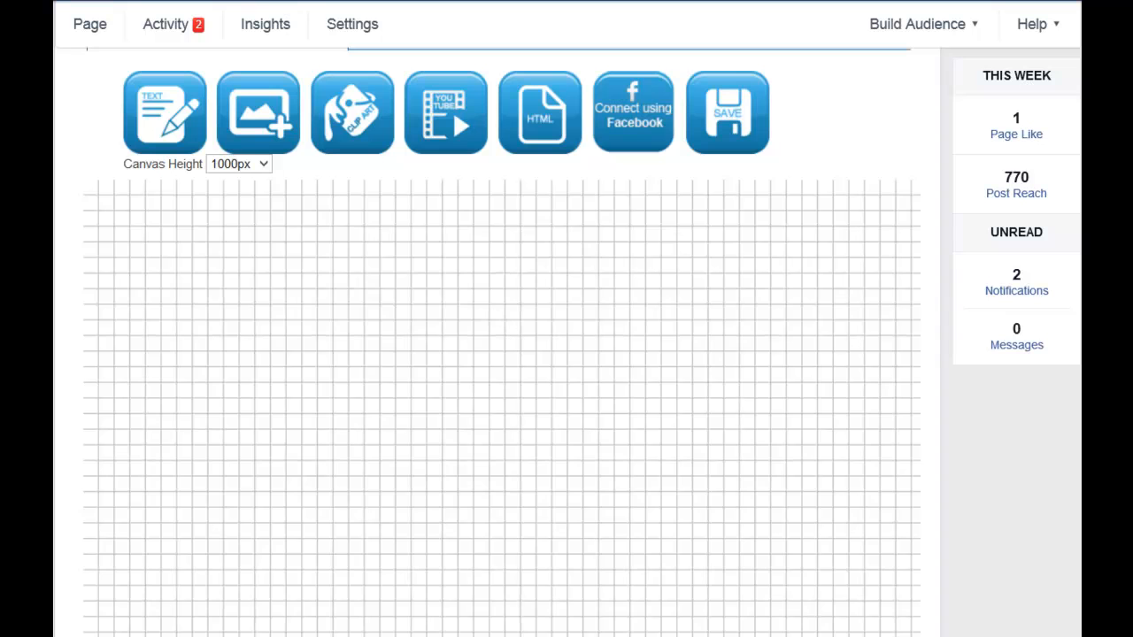
pyautogui.click(673, 557)
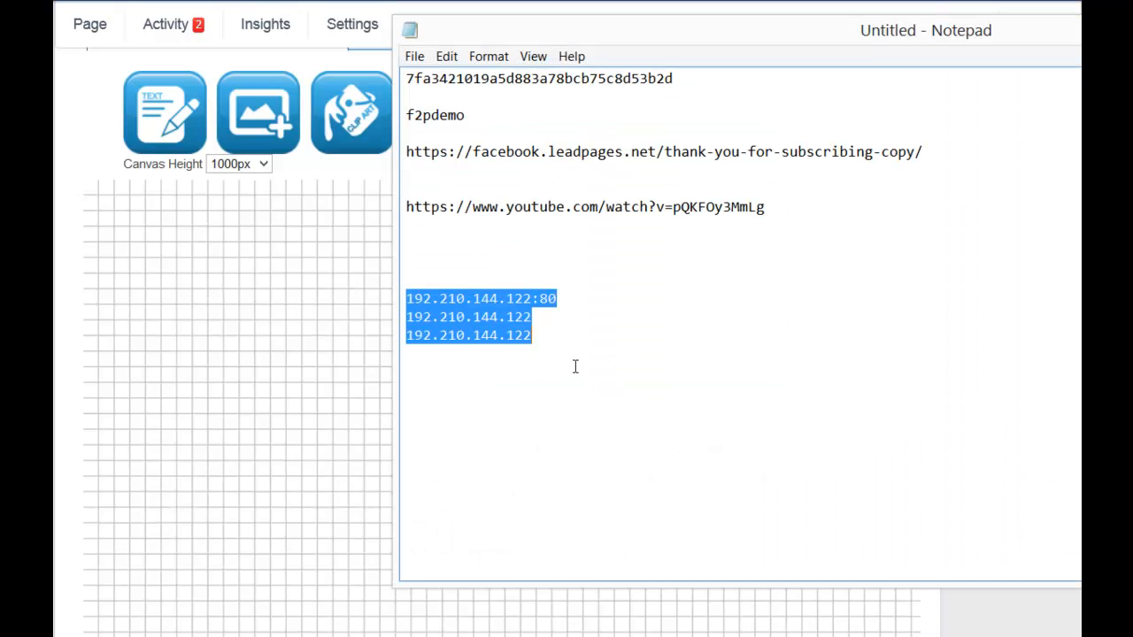
pyautogui.moveTo(395, 636)
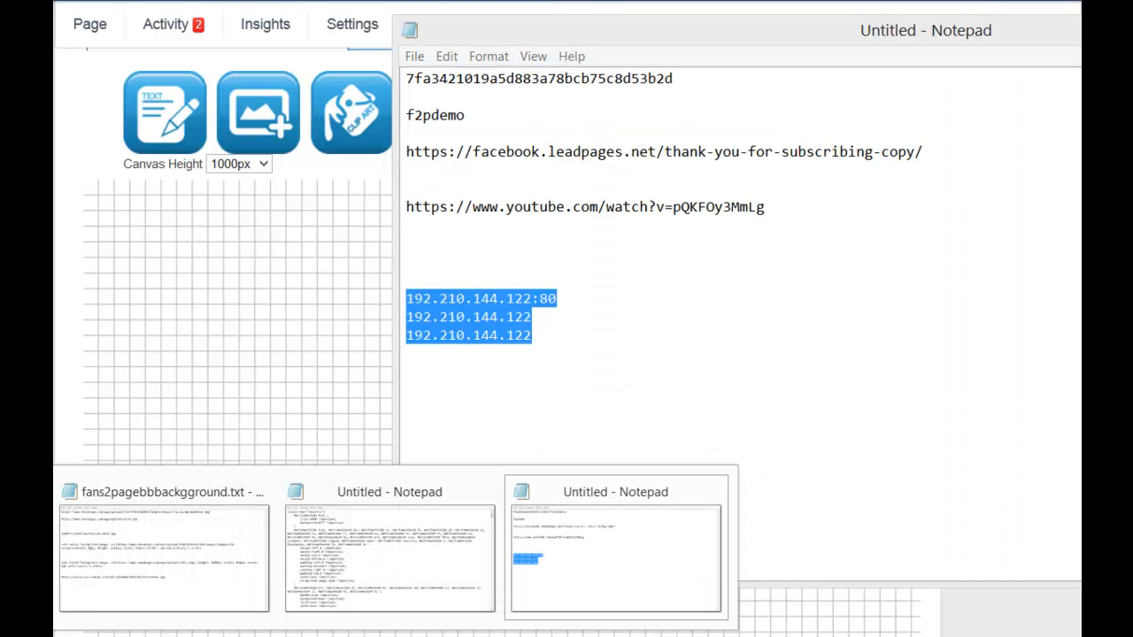
pyautogui.click(202, 566)
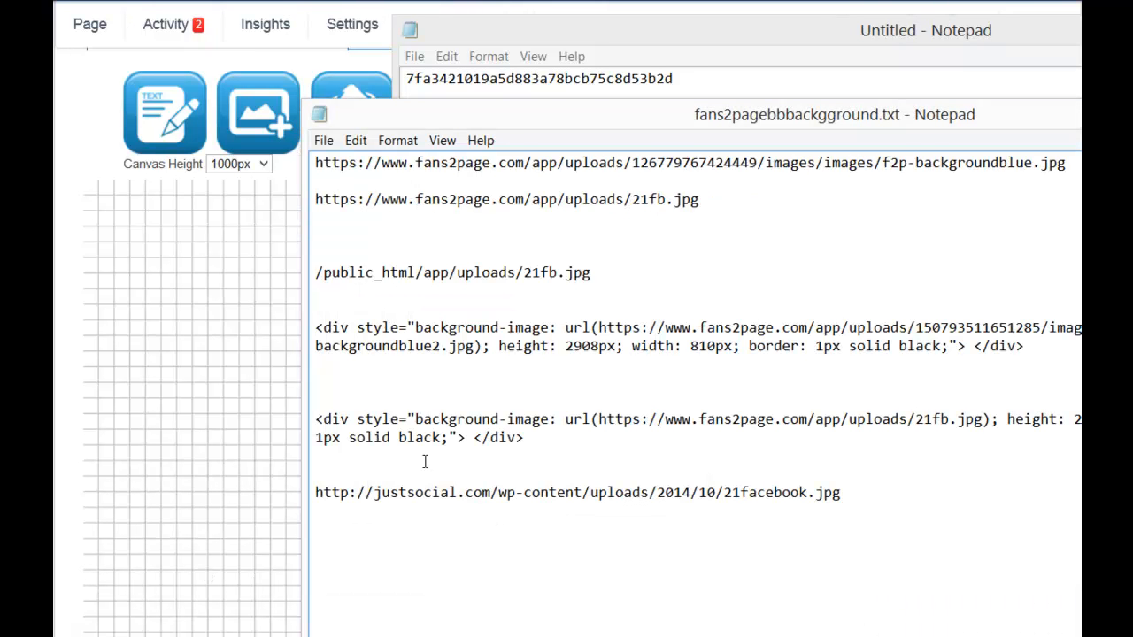
pyautogui.moveTo(542, 440); pyautogui.dragTo(307, 429)
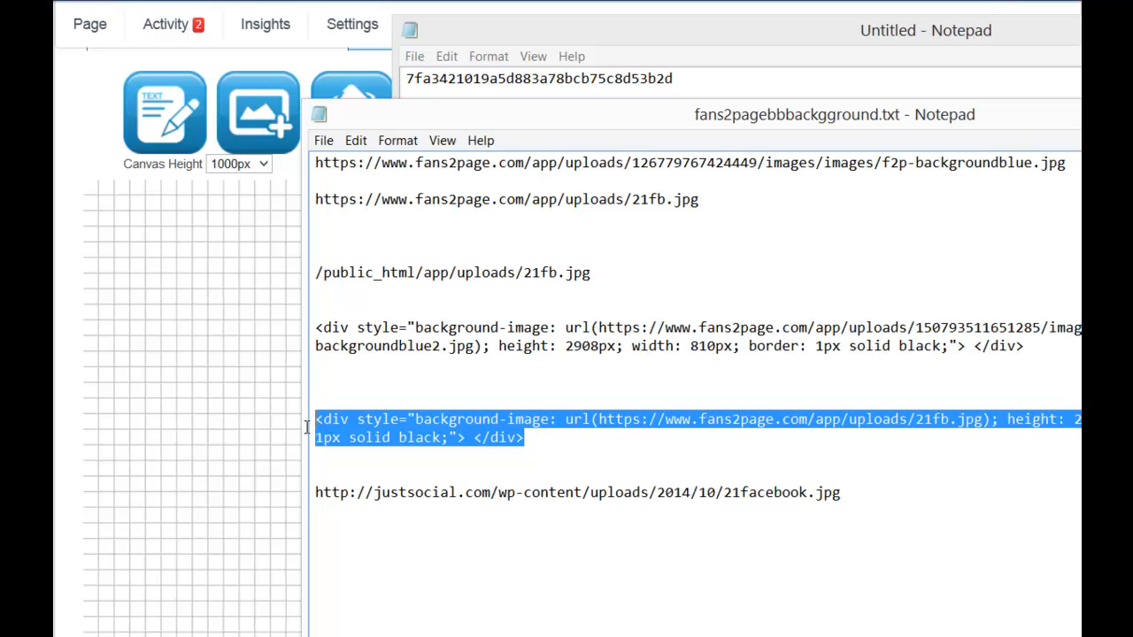
pyautogui.rightClick(733, 427)
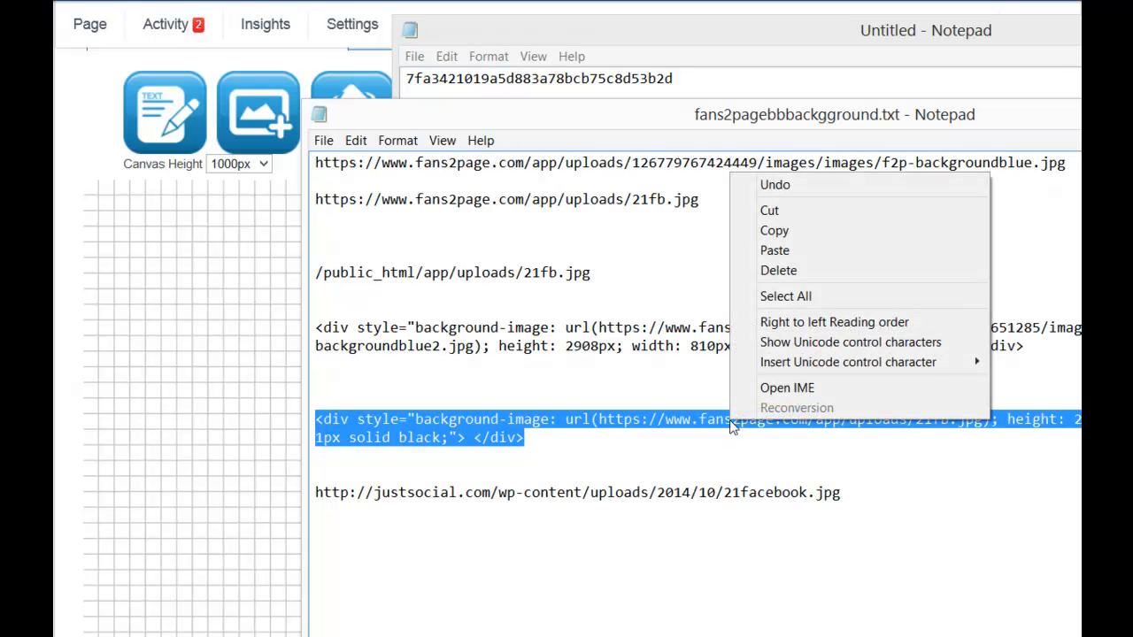
pyautogui.click(741, 230)
pyautogui.click(167, 269)
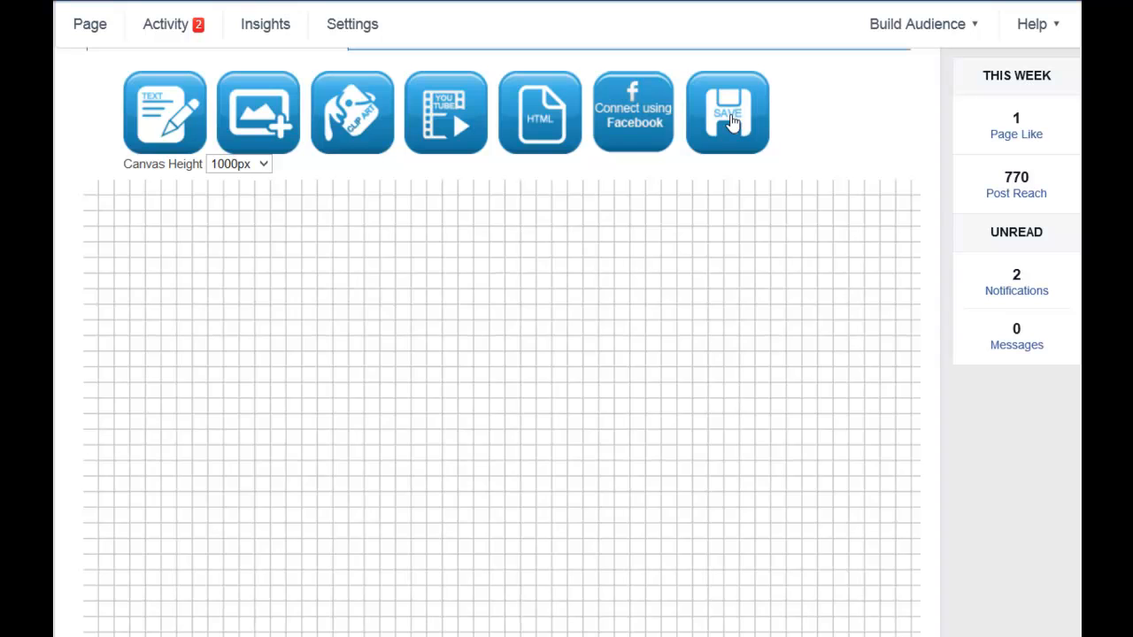
# Step: Check the contest saving option at the end of the form and return to the page builder
pyautogui.scroll(-2, 645, 544)
pyautogui.scroll(-5, 444, 379)
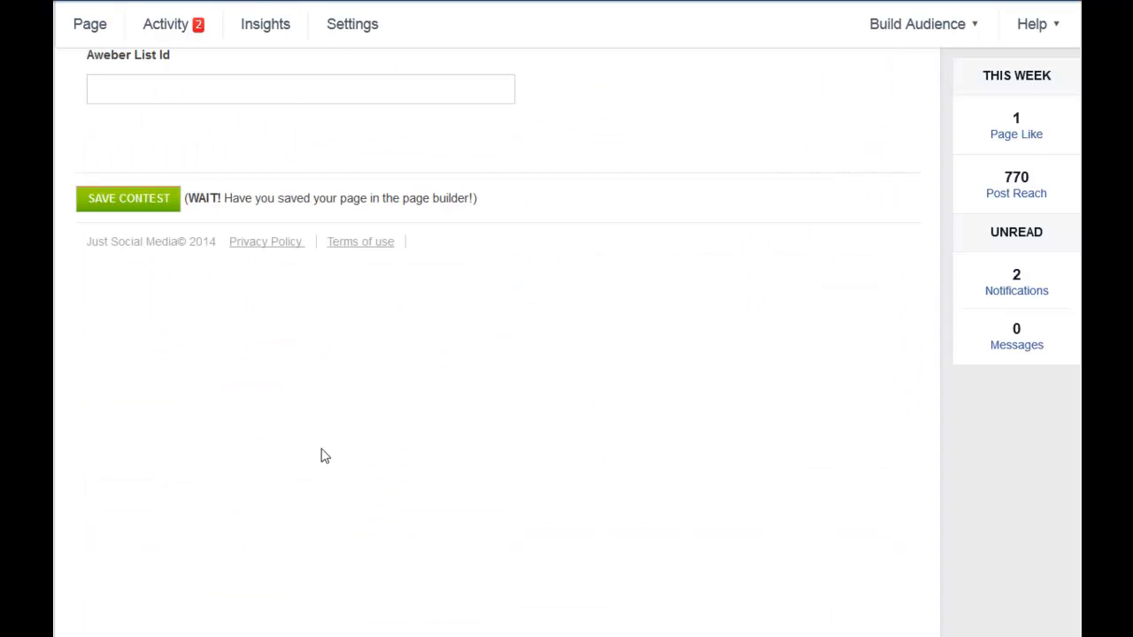
pyautogui.click(159, 203)
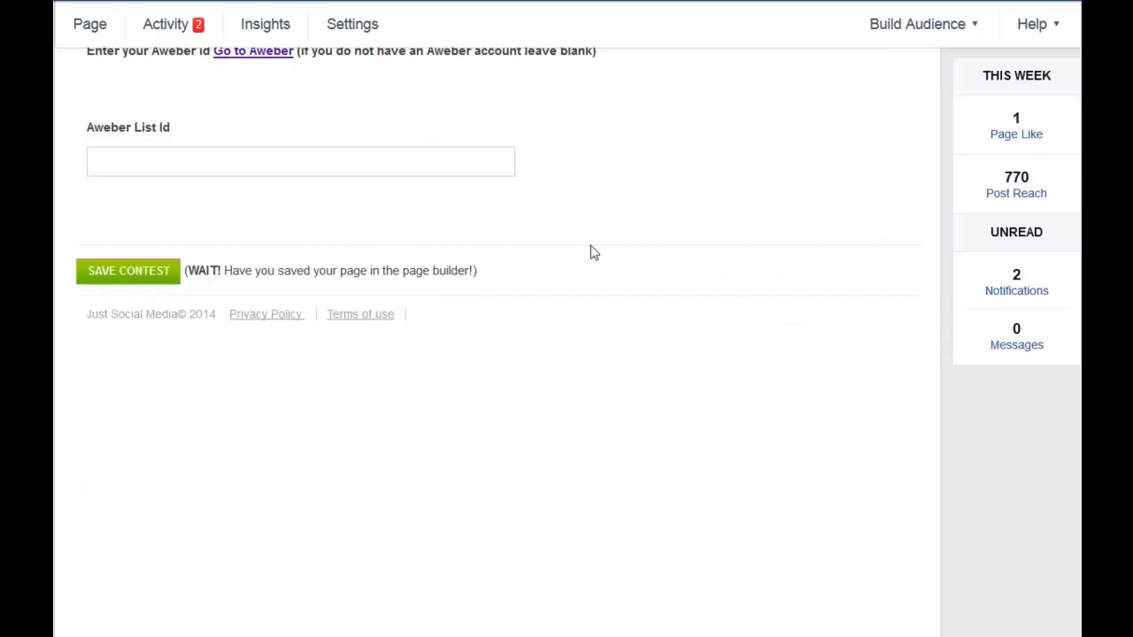
pyautogui.scroll(15, 591, 248)
pyautogui.scroll(3, 704, 298)
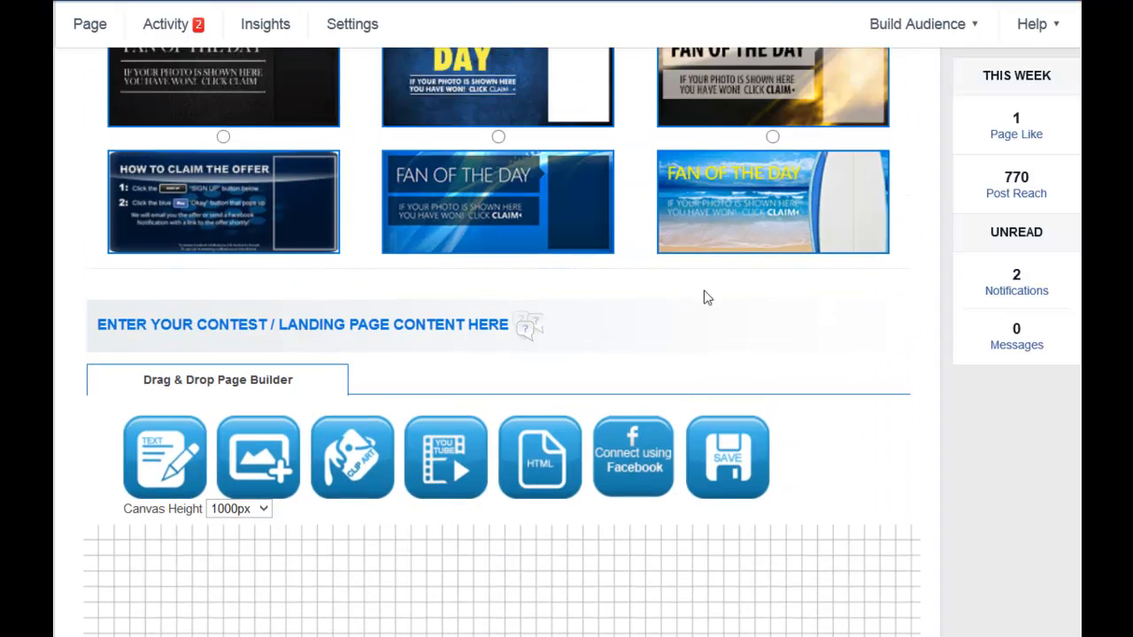
pyautogui.scroll(-4, 713, 318)
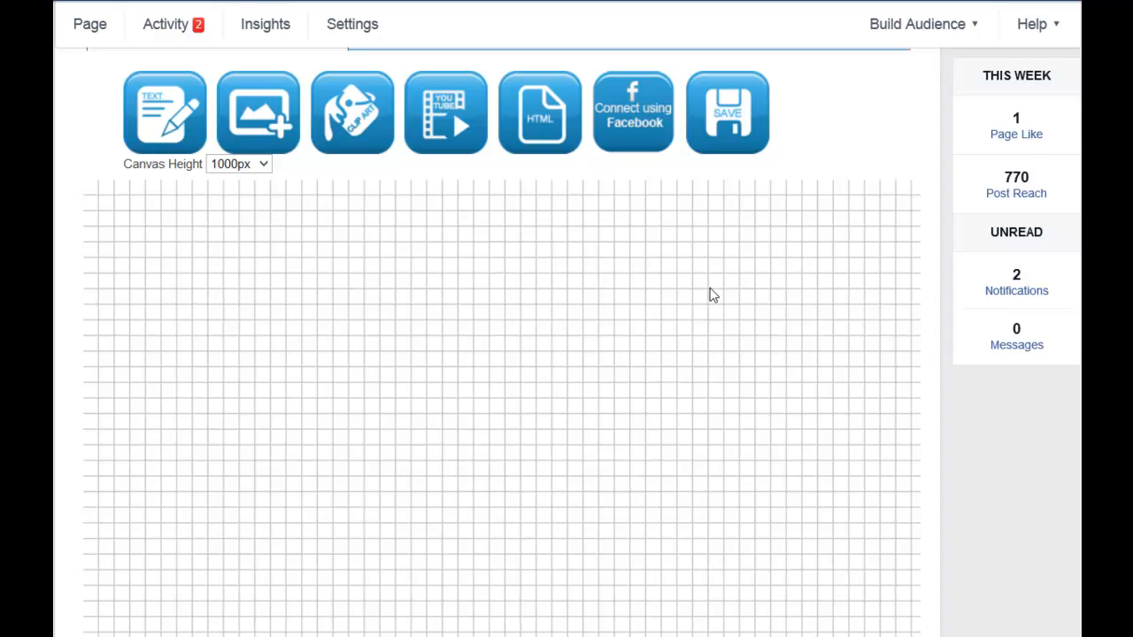
# Step: Insert an HTML box containing the copied background-image div code for 21fb.jpg into the page builder canvas
pyautogui.click(537, 120)
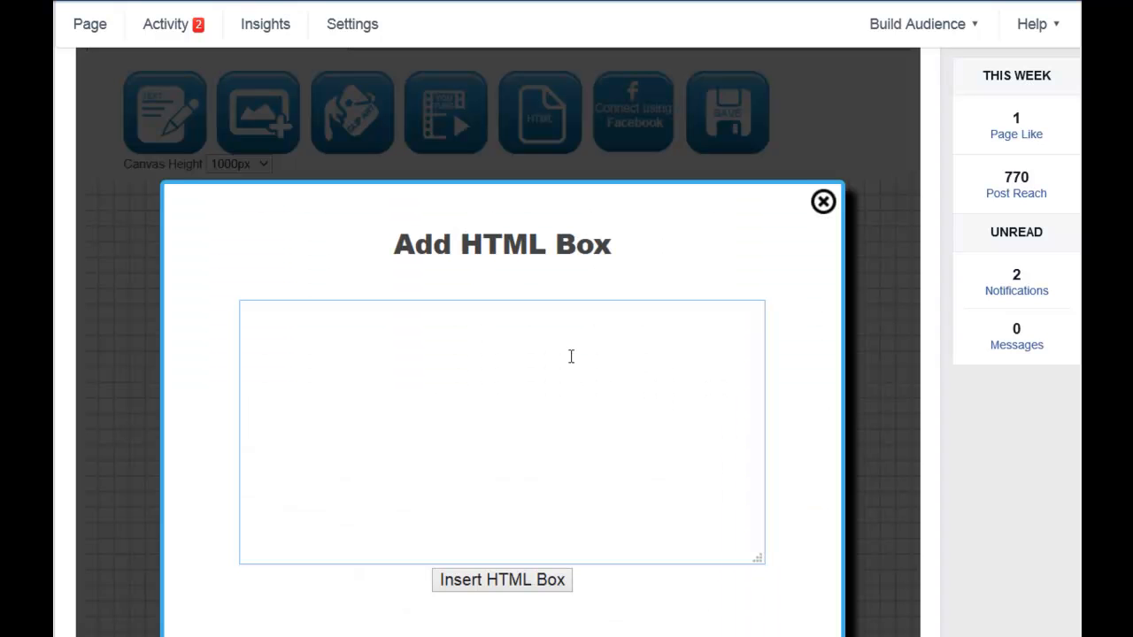
pyautogui.scroll(-2, 571, 357)
pyautogui.click(291, 208)
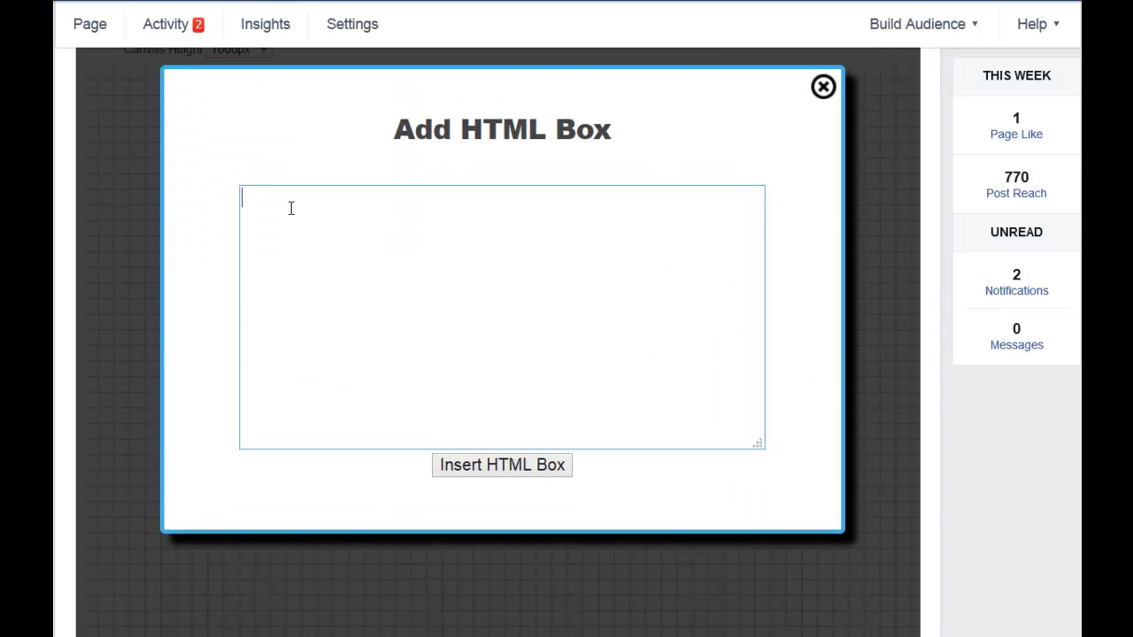
pyautogui.rightClick(290, 206)
pyautogui.click(319, 278)
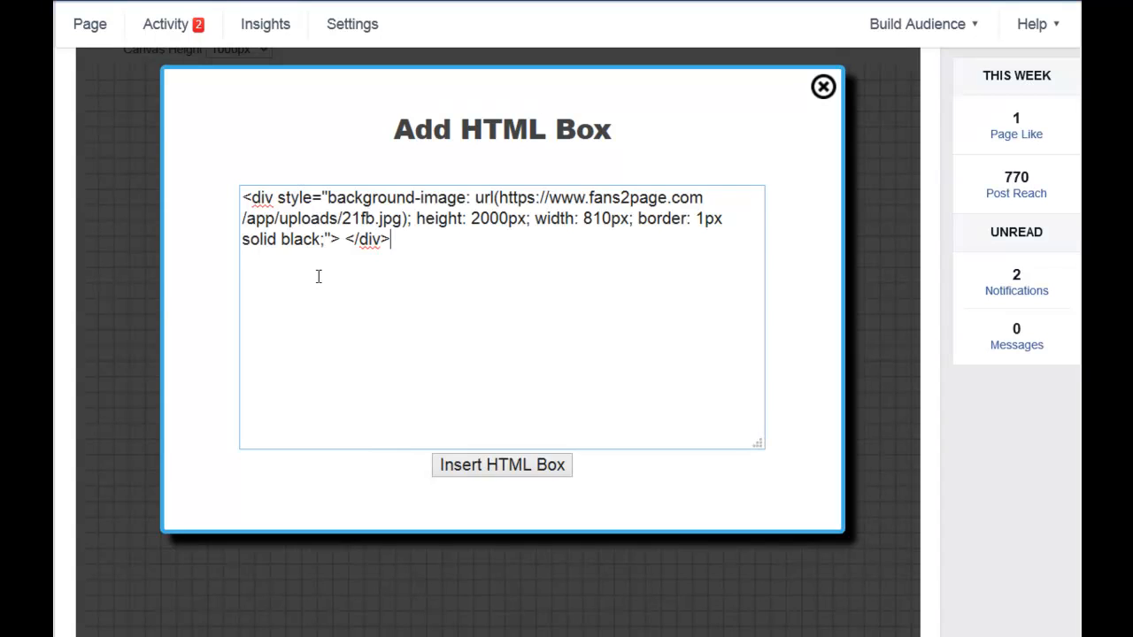
pyautogui.click(527, 472)
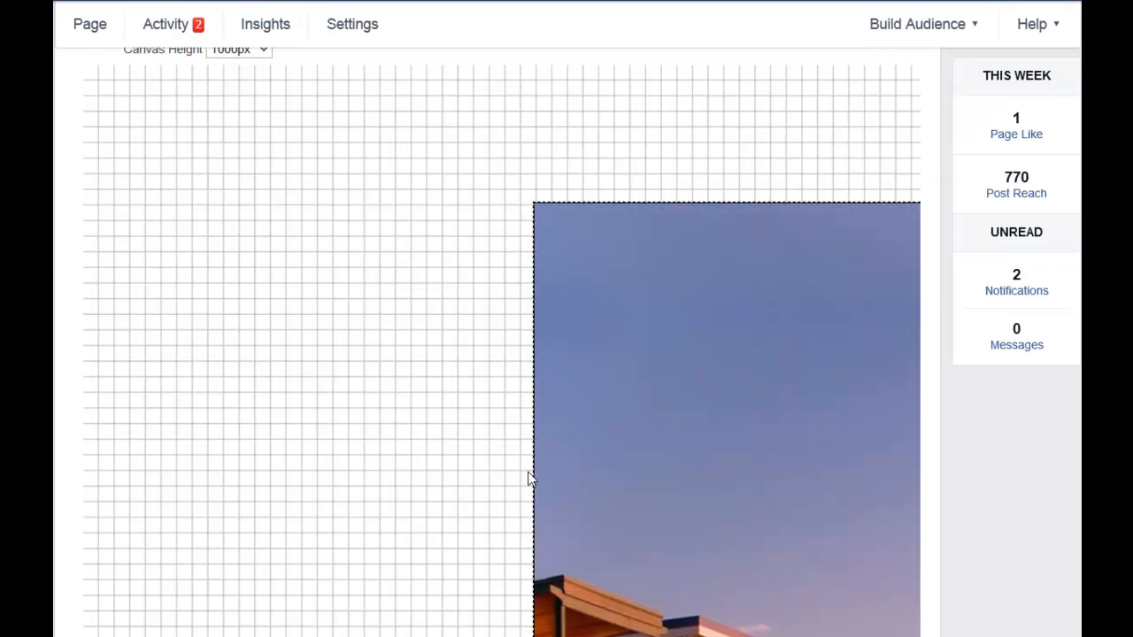
# Step: Move the background image box to the canvas's top-left corner so that it fills the canvas width
pyautogui.scroll(-8, 369, 306)
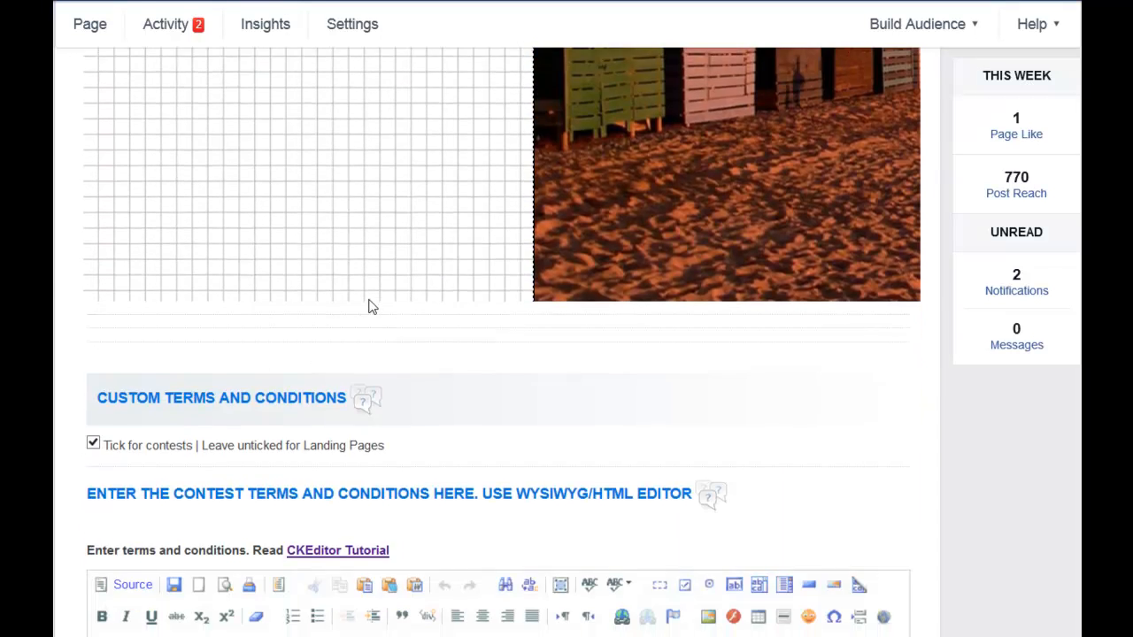
pyautogui.scroll(5, 371, 306)
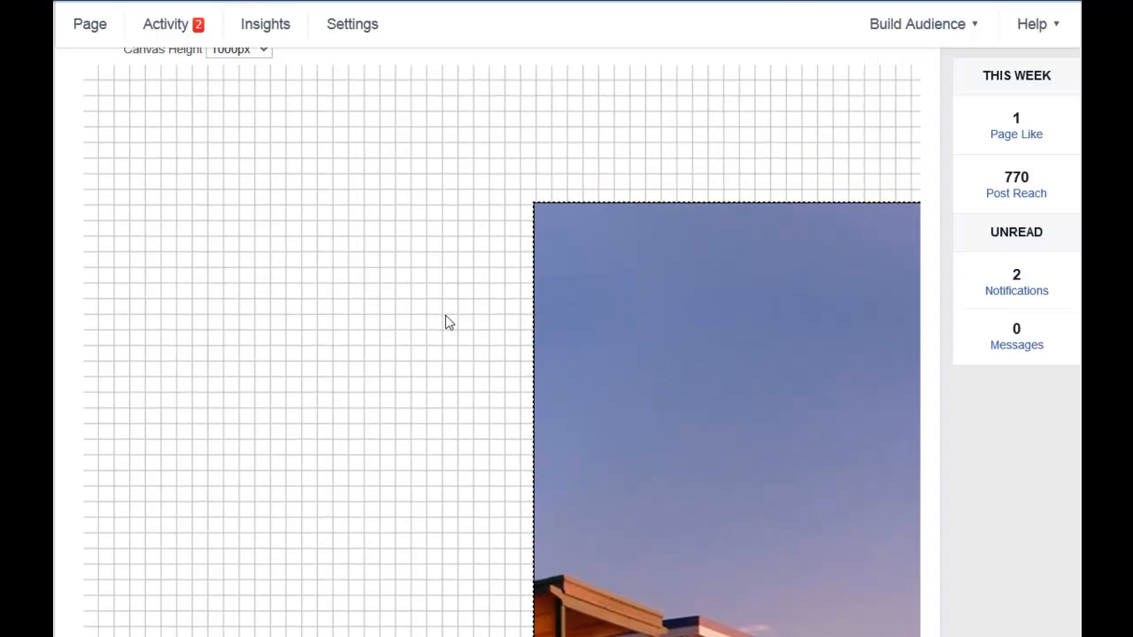
pyautogui.moveTo(709, 296); pyautogui.dragTo(286, 240)
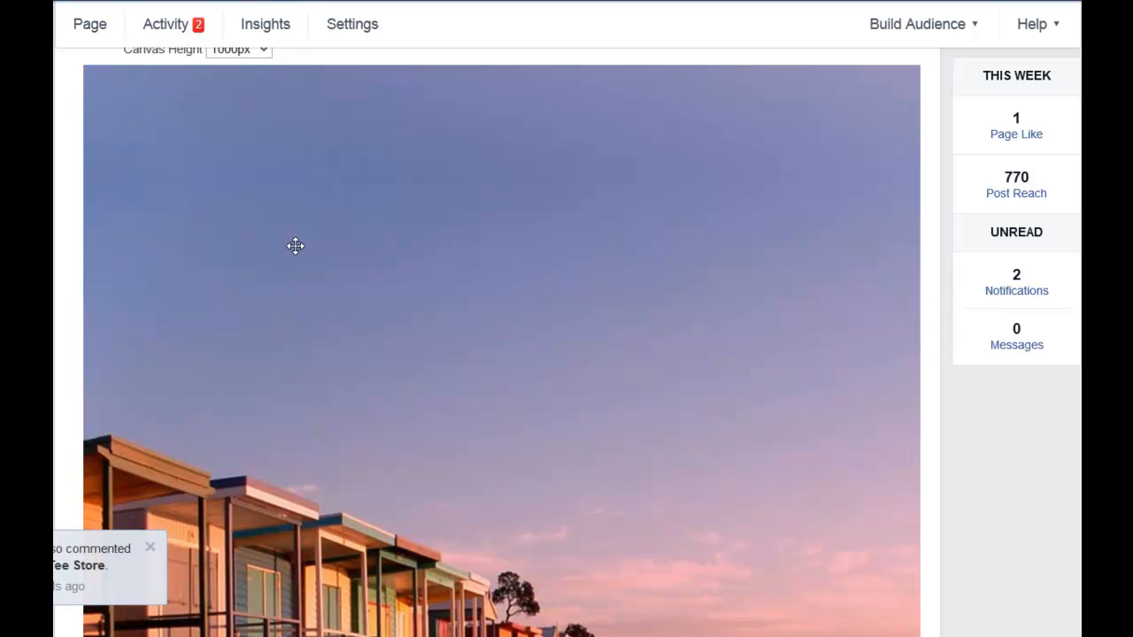
# Step: Set the background-image HTML box's layer to Back and update the box
pyautogui.scroll(-4, 306, 252)
pyautogui.scroll(-6, 376, 307)
pyautogui.scroll(10, 407, 329)
pyautogui.scroll(3, 408, 322)
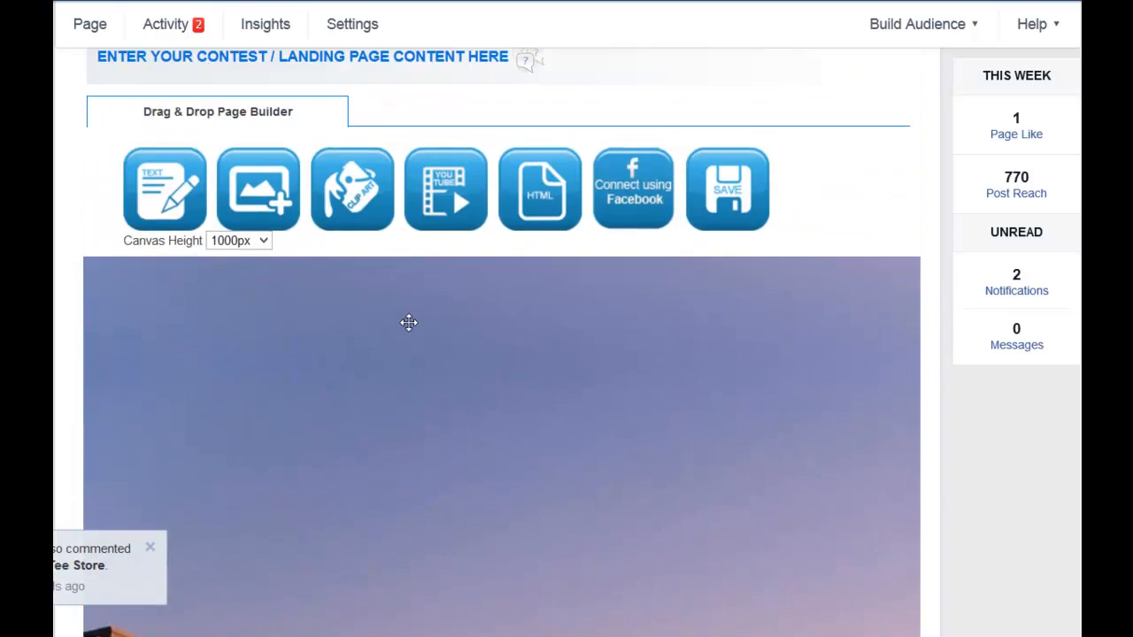
pyautogui.scroll(-1, 456, 360)
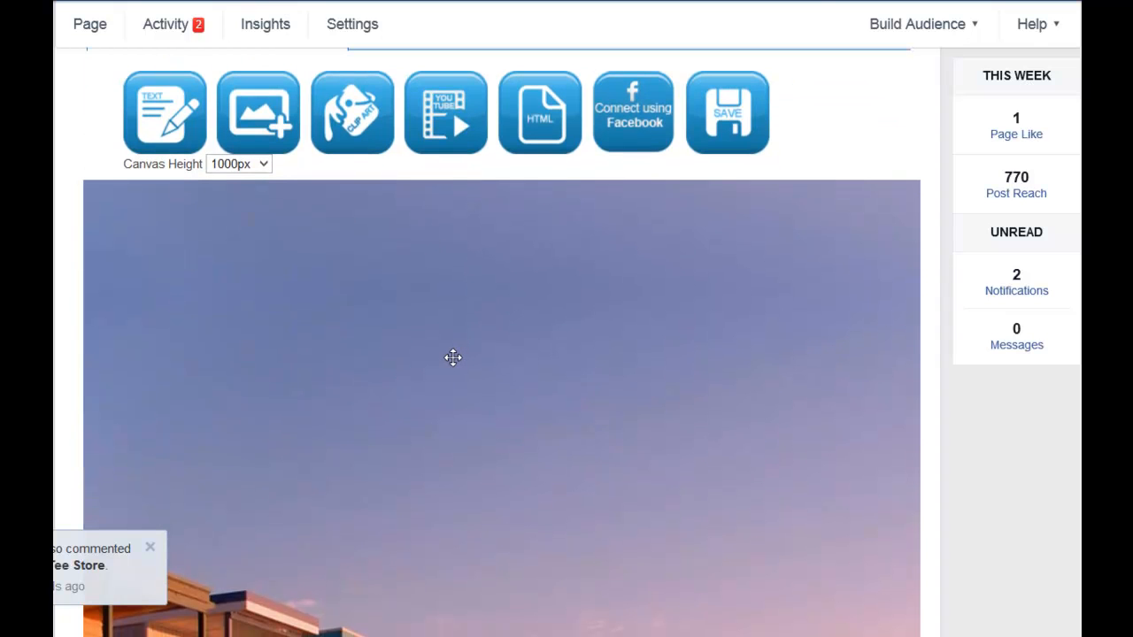
pyautogui.doubleClick(481, 320)
pyautogui.scroll(-2, 485, 319)
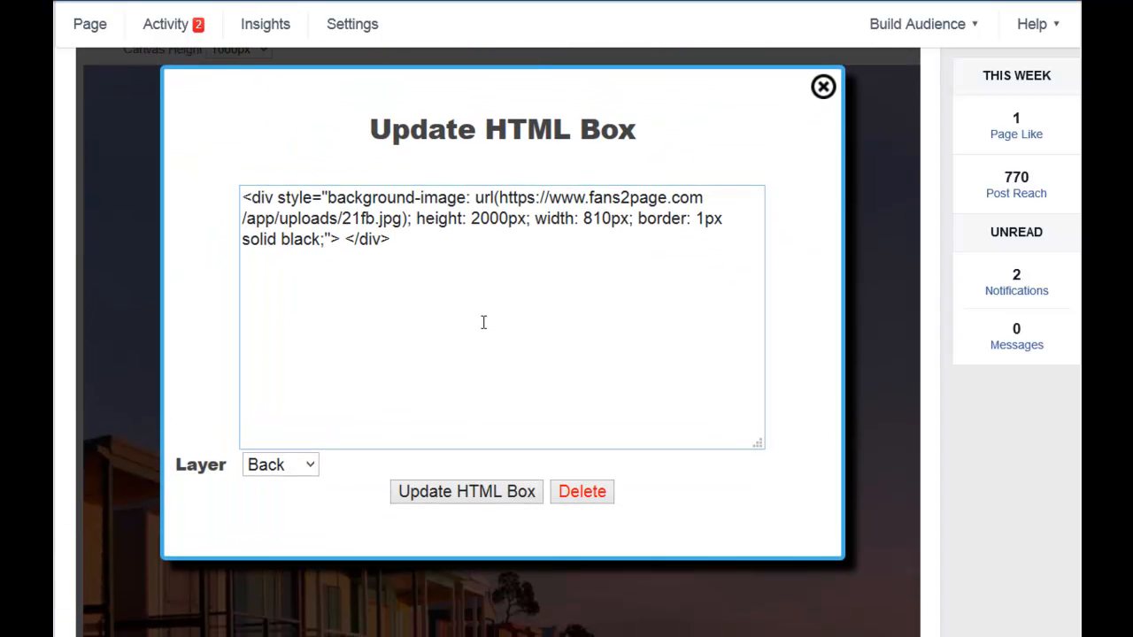
pyautogui.click(309, 474)
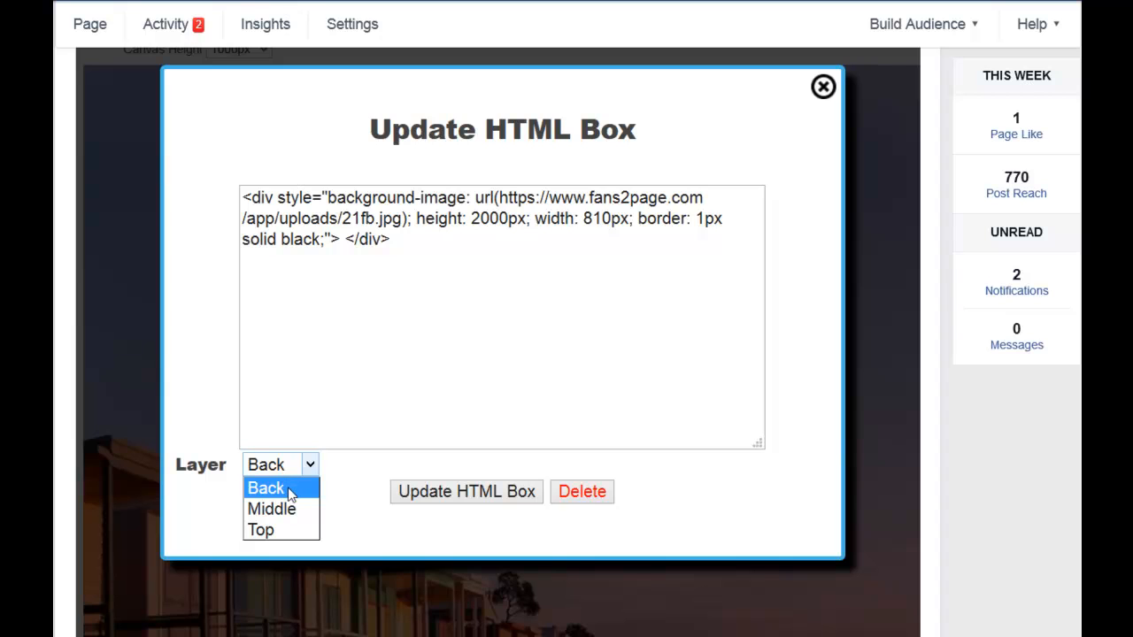
pyautogui.click(289, 493)
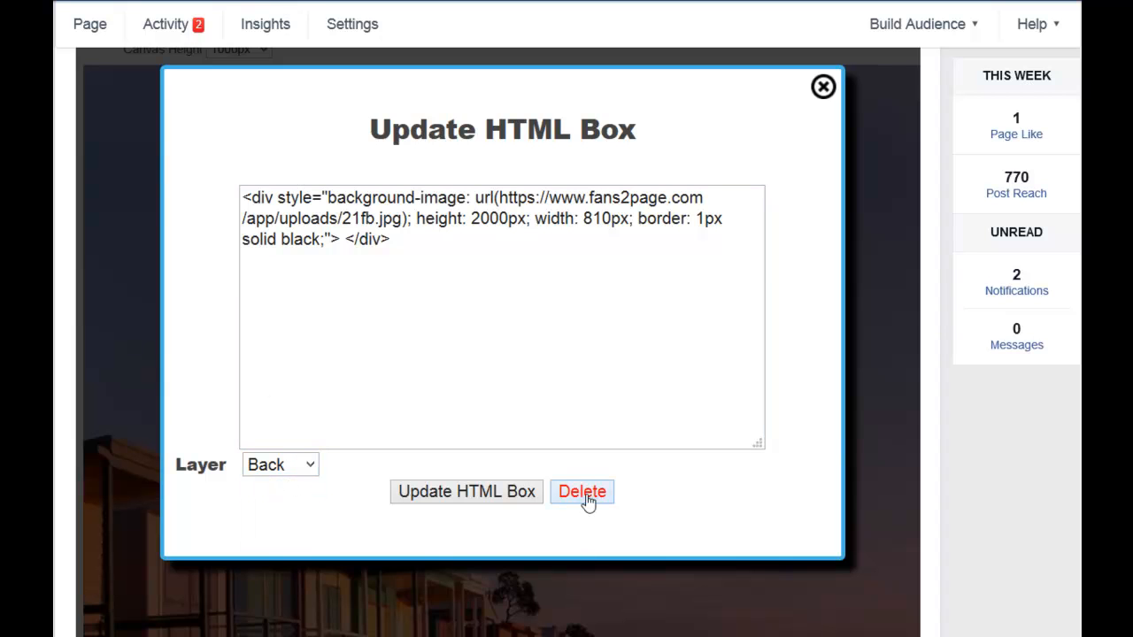
pyautogui.click(469, 492)
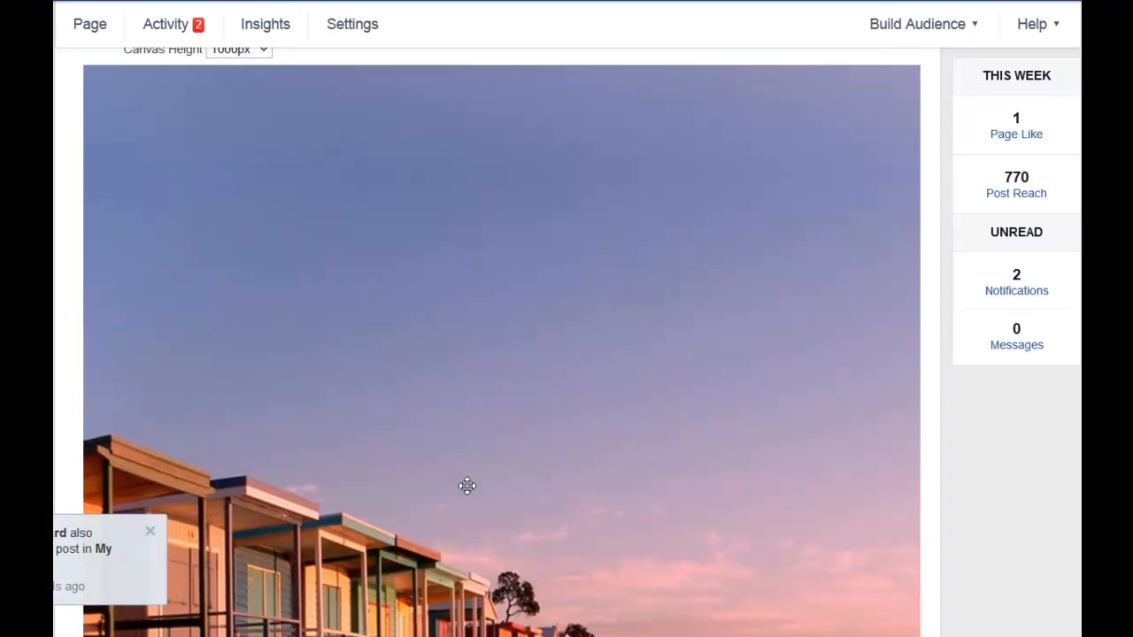
# Step: Dismiss the notification pop-up and delete the background-image HTML box from the canvas
pyautogui.click(150, 532)
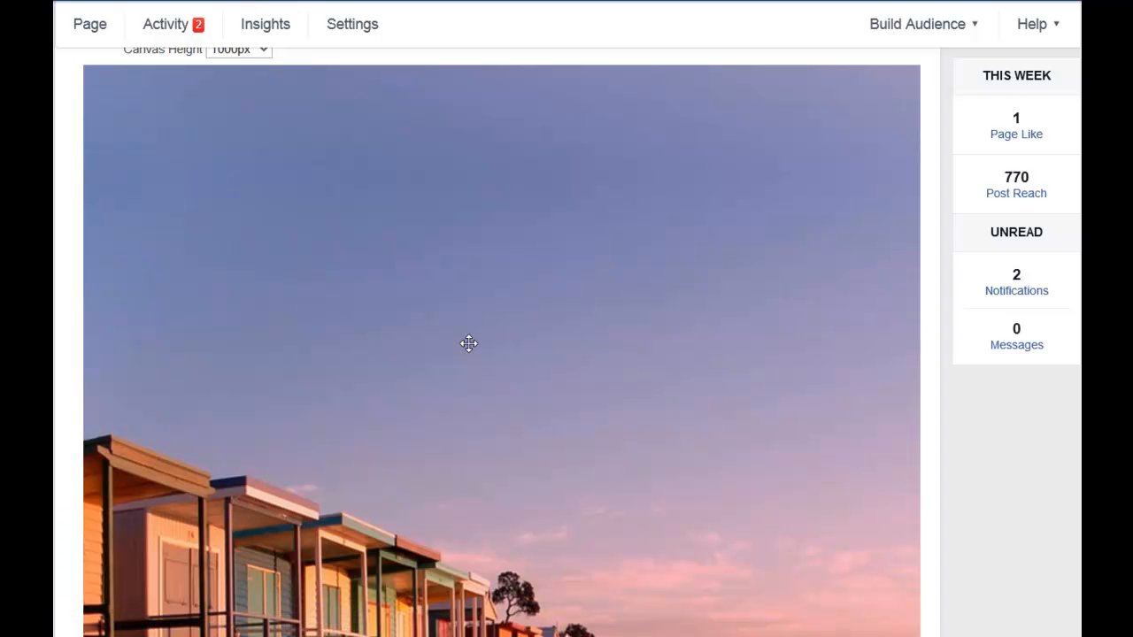
pyautogui.scroll(-4, 469, 344)
pyautogui.scroll(5, 469, 343)
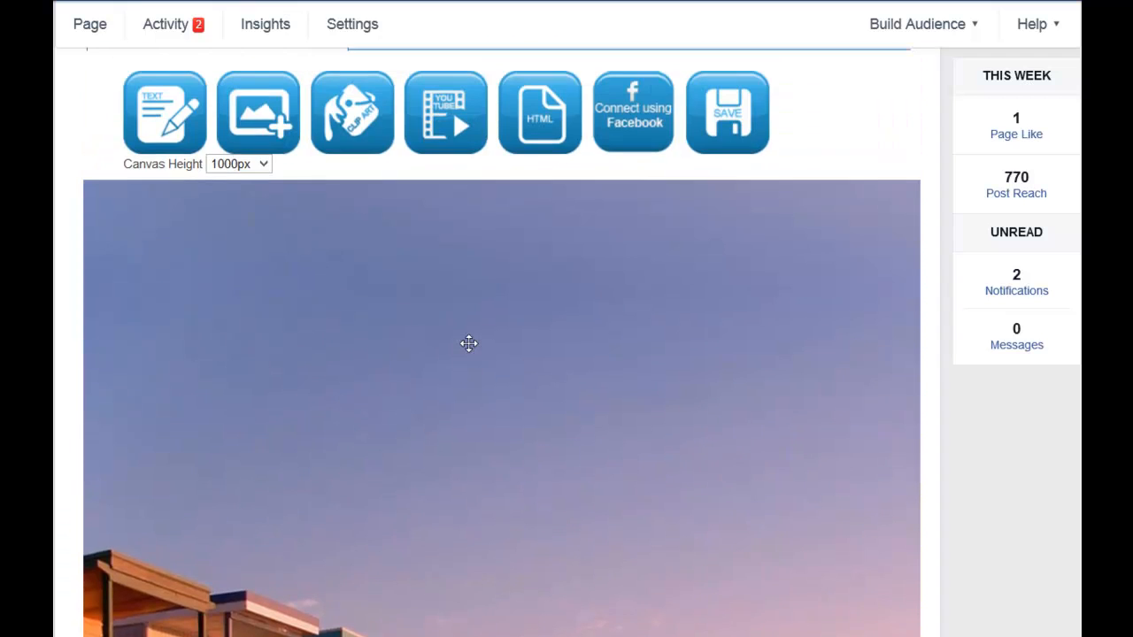
pyautogui.doubleClick(494, 267)
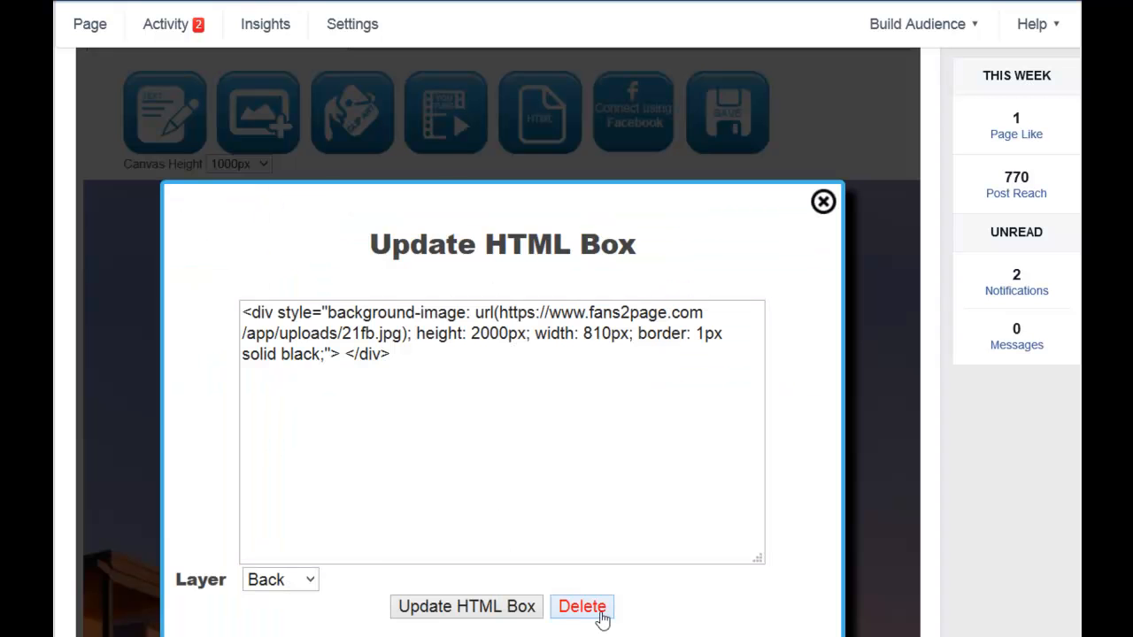
pyautogui.click(585, 607)
# Step: Upload 21facebook.jpg from the FANS2PAGE NEW LANDER MAY14 folder onto the canvas as an image, with links opening in the same window
pyautogui.moveTo(278, 125); pyautogui.dragTo(410, 334)
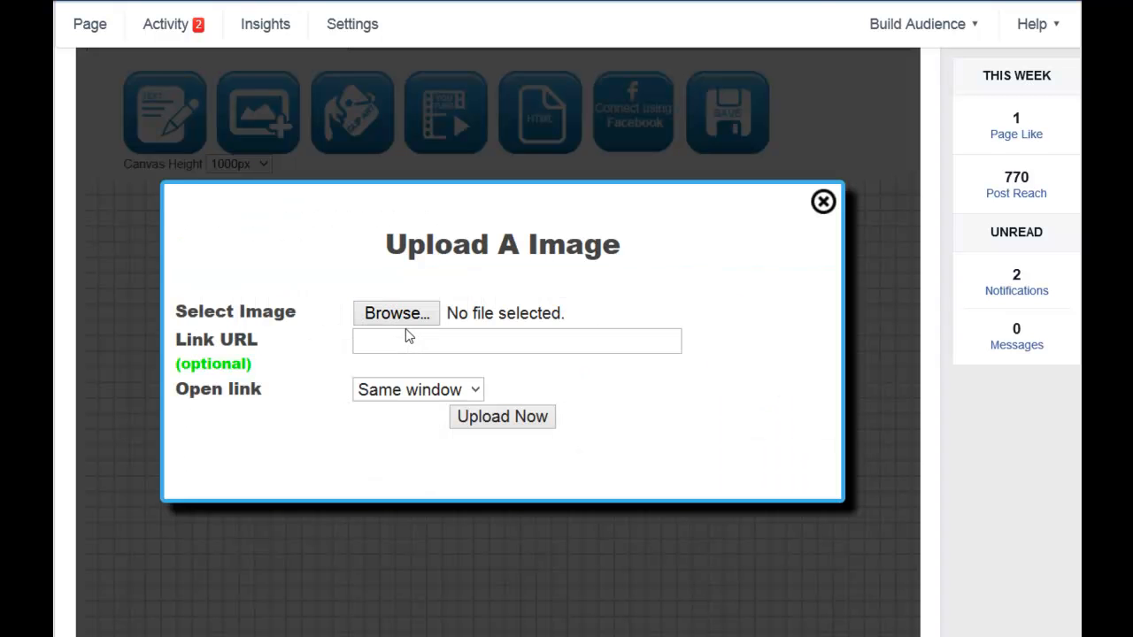
pyautogui.click(397, 315)
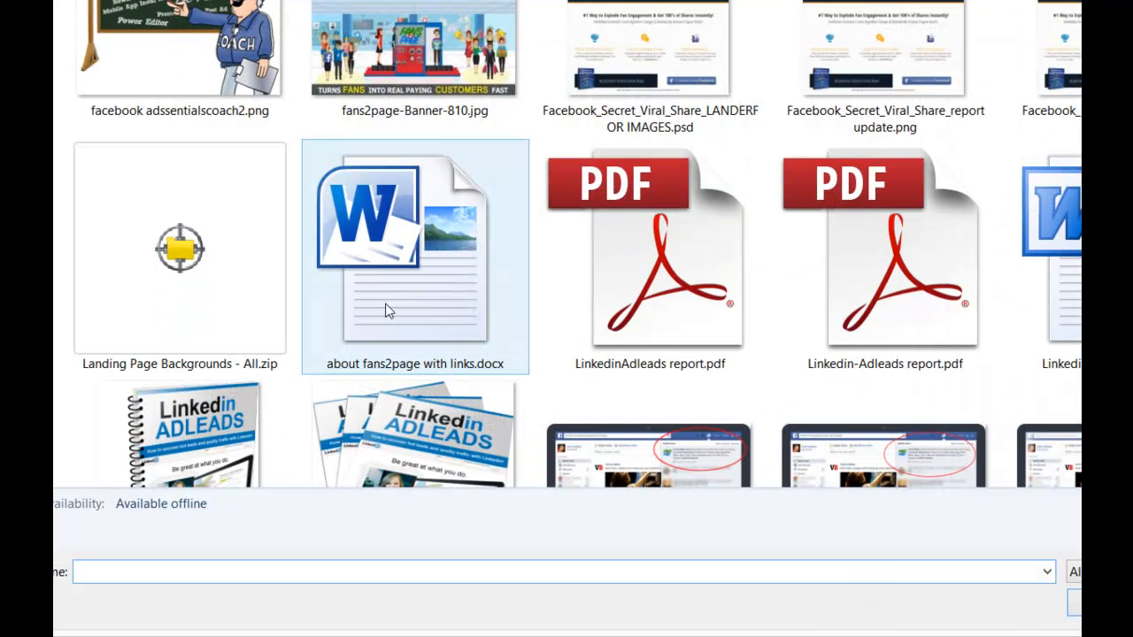
pyautogui.click(409, 39)
pyautogui.scroll(-5, 485, 155)
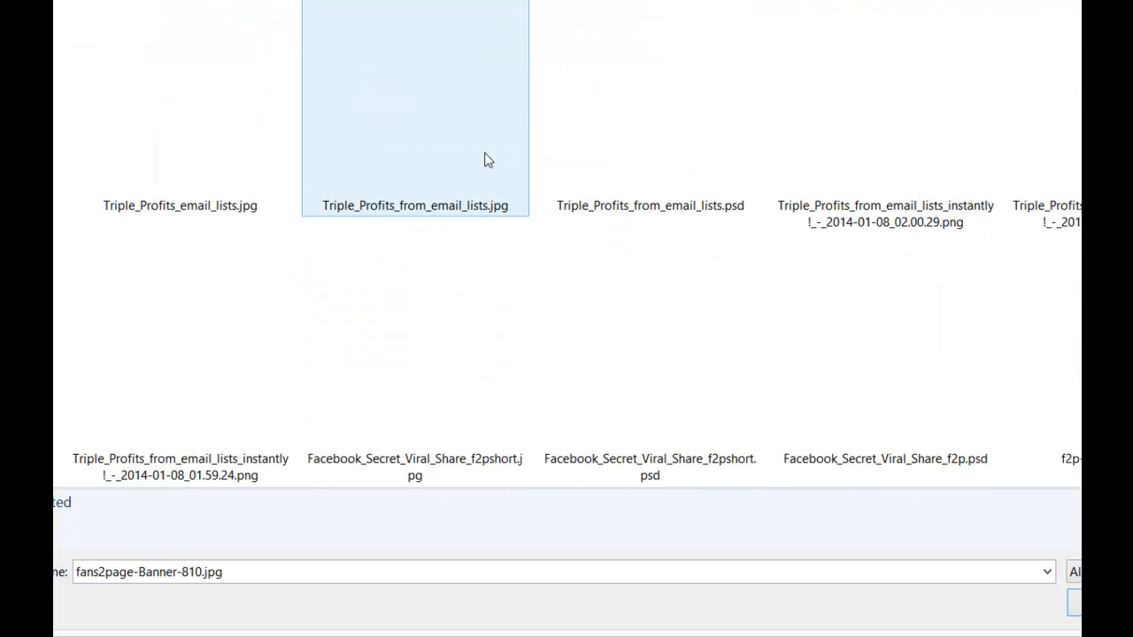
pyautogui.scroll(5, 487, 156)
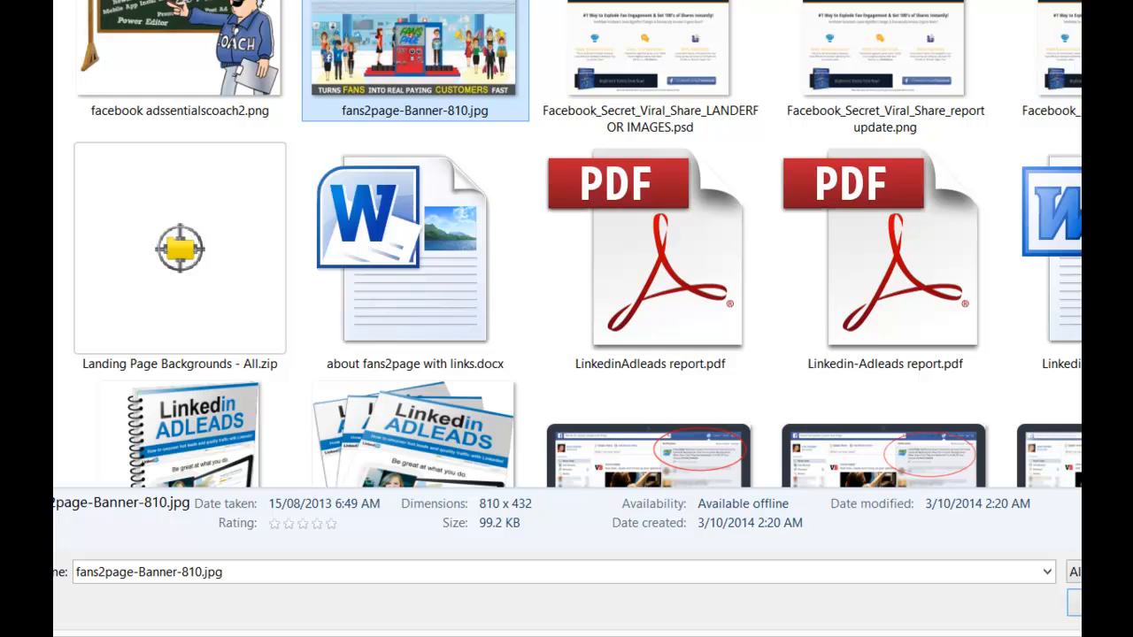
pyautogui.scroll(-1, 578, 244)
pyautogui.scroll(10, 579, 244)
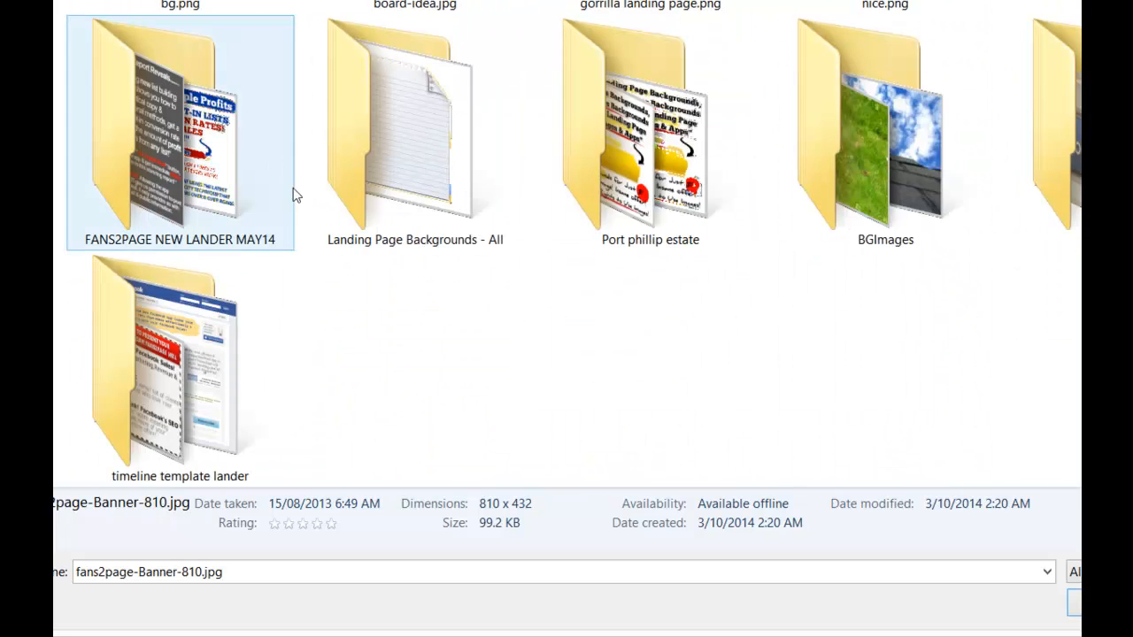
pyautogui.click(212, 169)
pyautogui.doubleClick(213, 168)
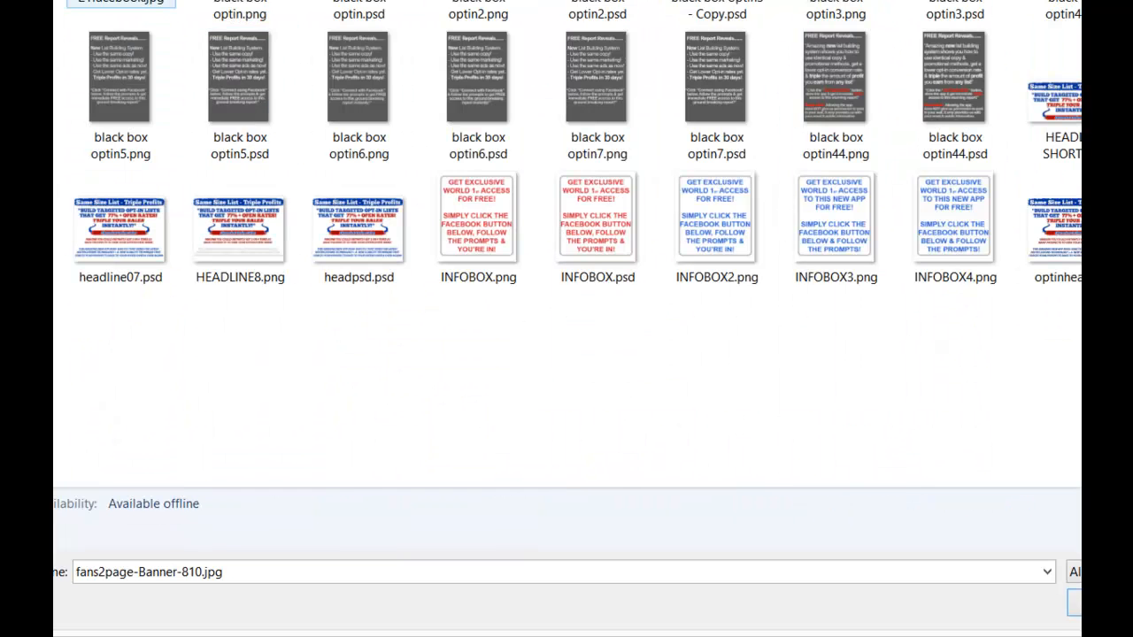
pyautogui.doubleClick(121, 3)
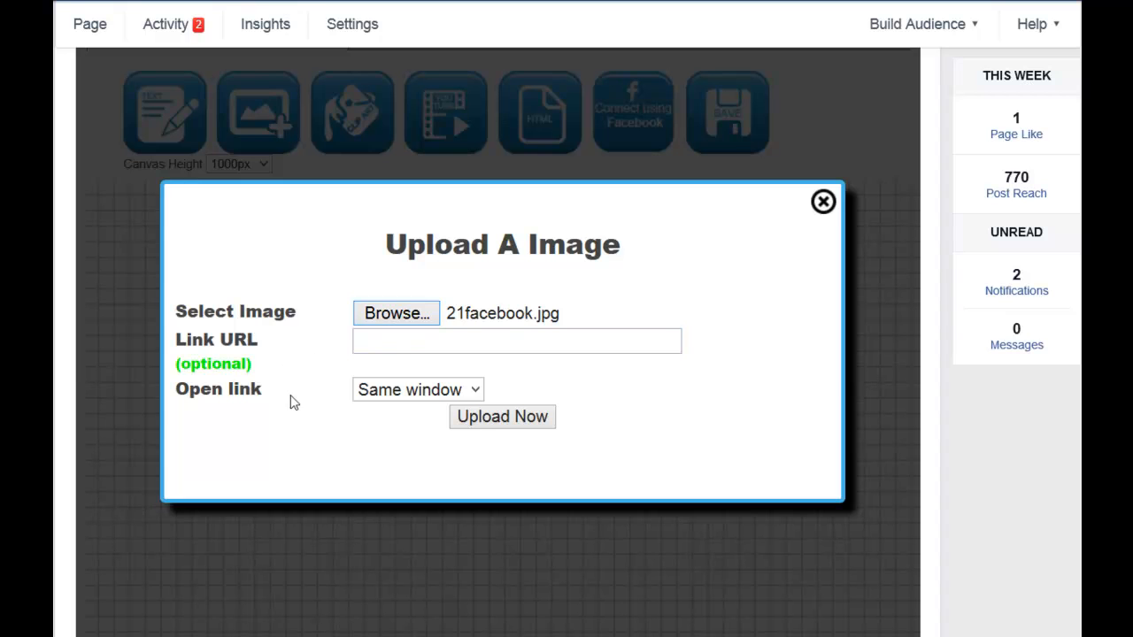
pyautogui.click(539, 429)
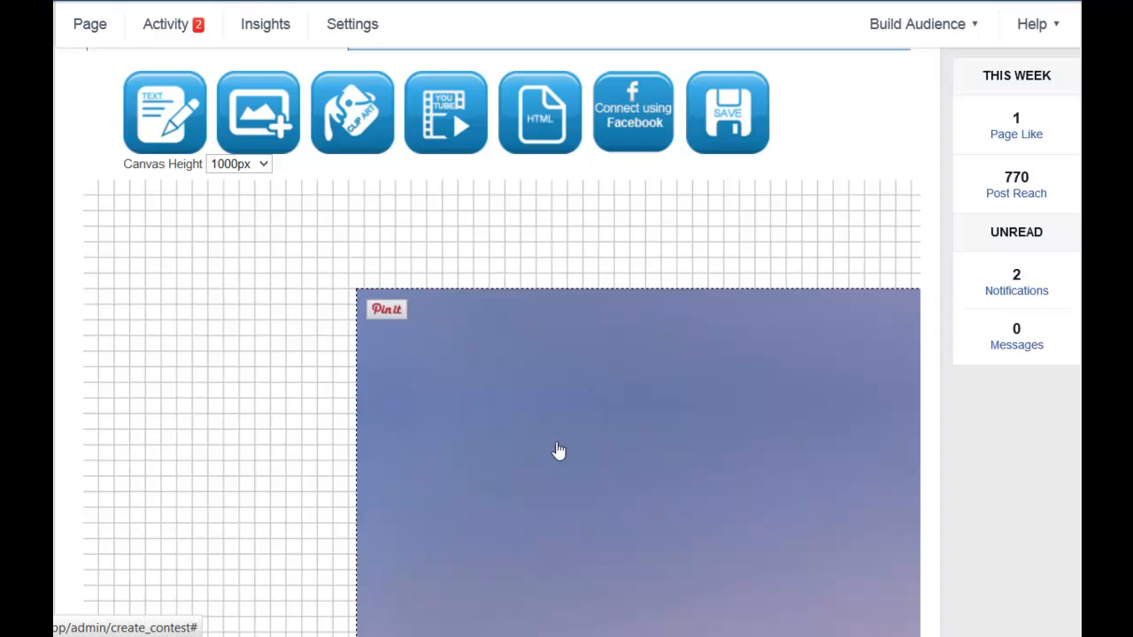
# Step: Move the uploaded beach image to the canvas's top-left corner so that it fills the canvas width
pyautogui.scroll(-3, 601, 450)
pyautogui.moveTo(593, 441); pyautogui.dragTo(298, 403)
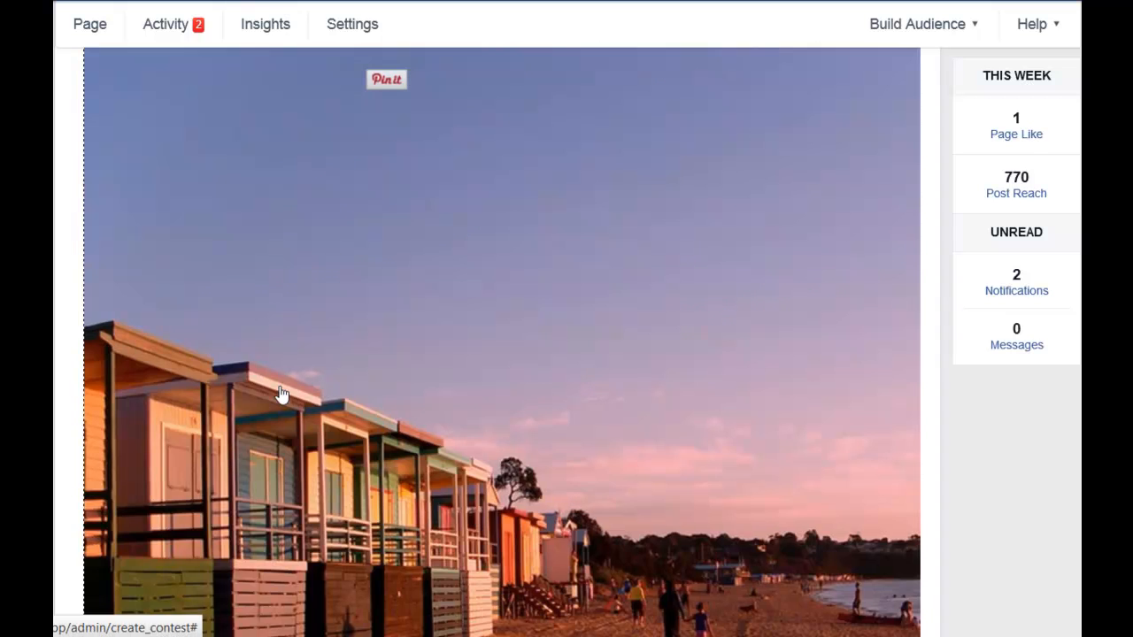
pyautogui.scroll(3, 337, 400)
pyautogui.scroll(-3, 440, 392)
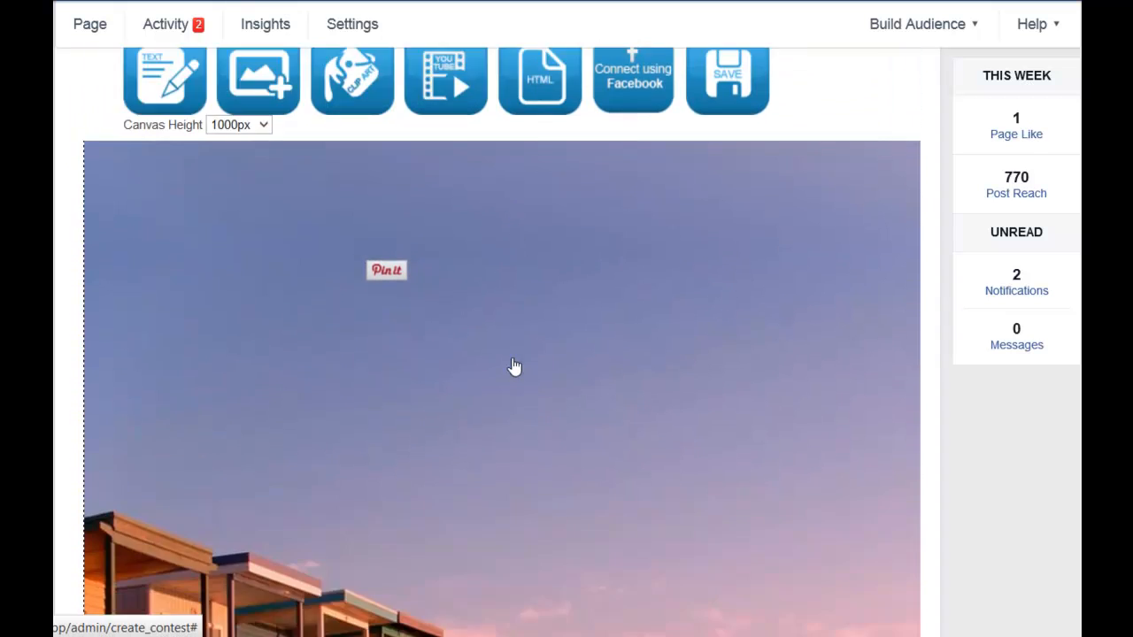
# Step: Keep the beach image widget on the Back layer and update the image
pyautogui.doubleClick(488, 307)
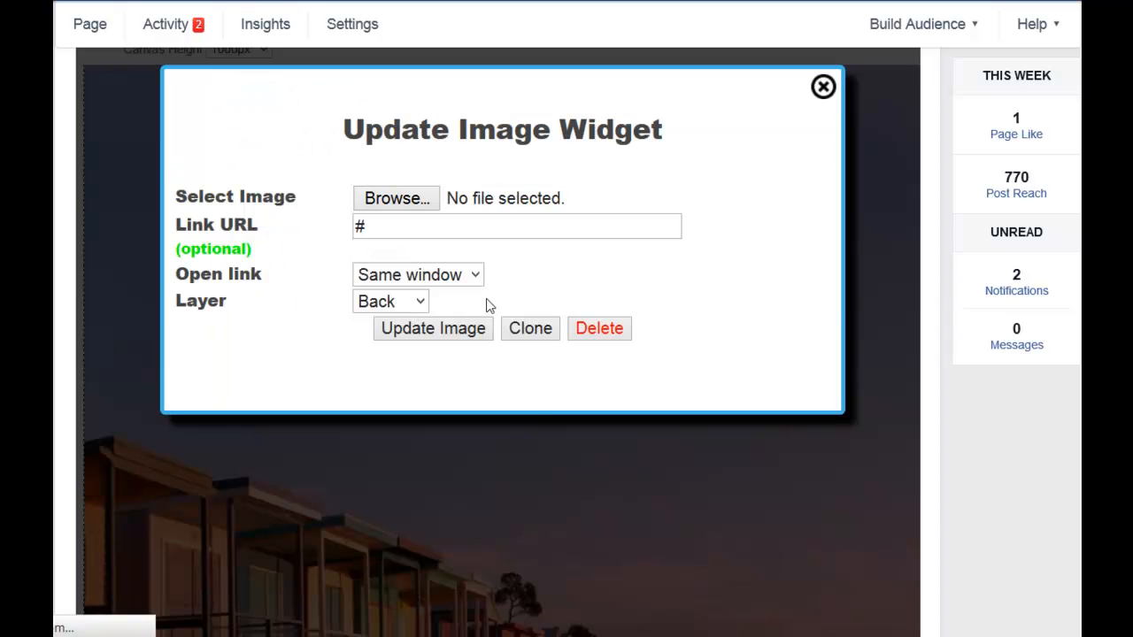
pyautogui.click(385, 302)
pyautogui.click(385, 302)
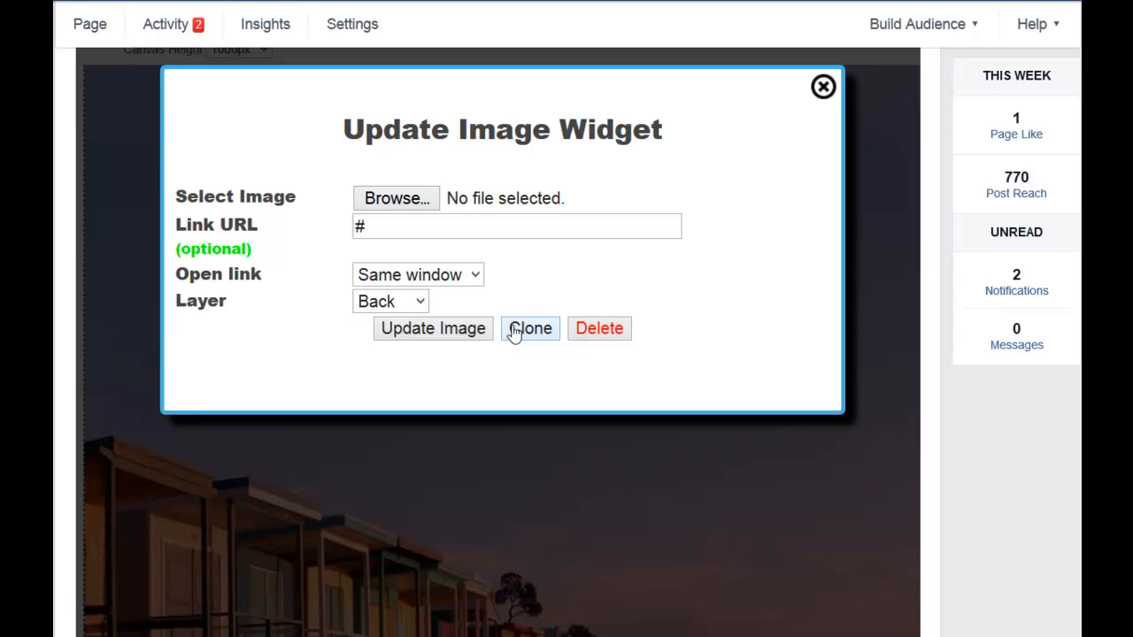
pyautogui.click(434, 330)
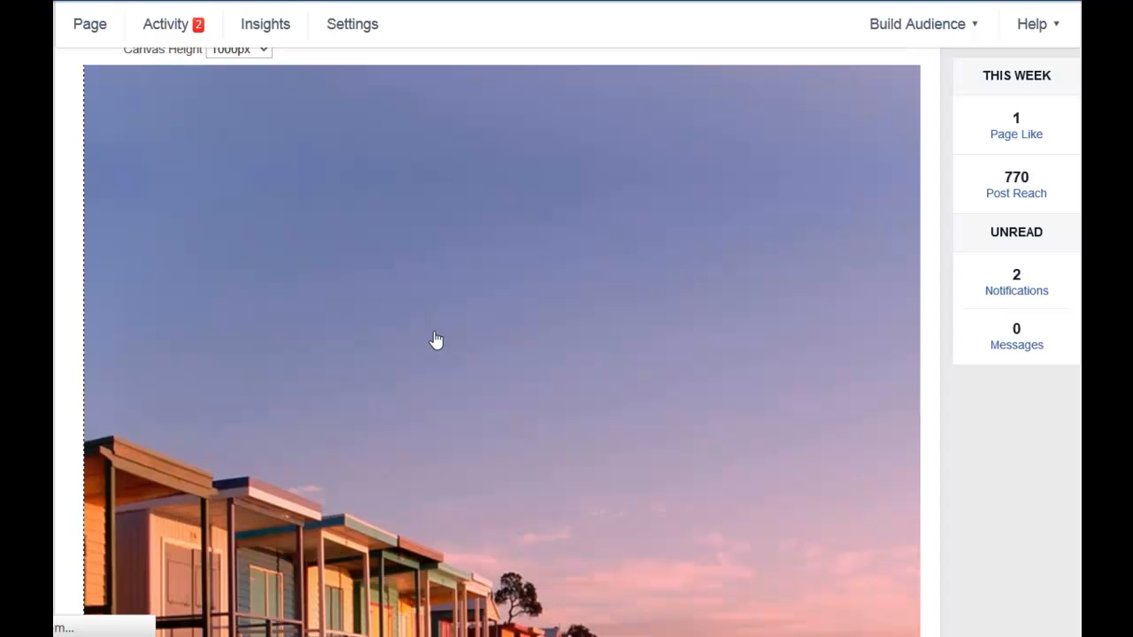
# Step: Delete the beach image widget from the canvas
pyautogui.scroll(1, 435, 340)
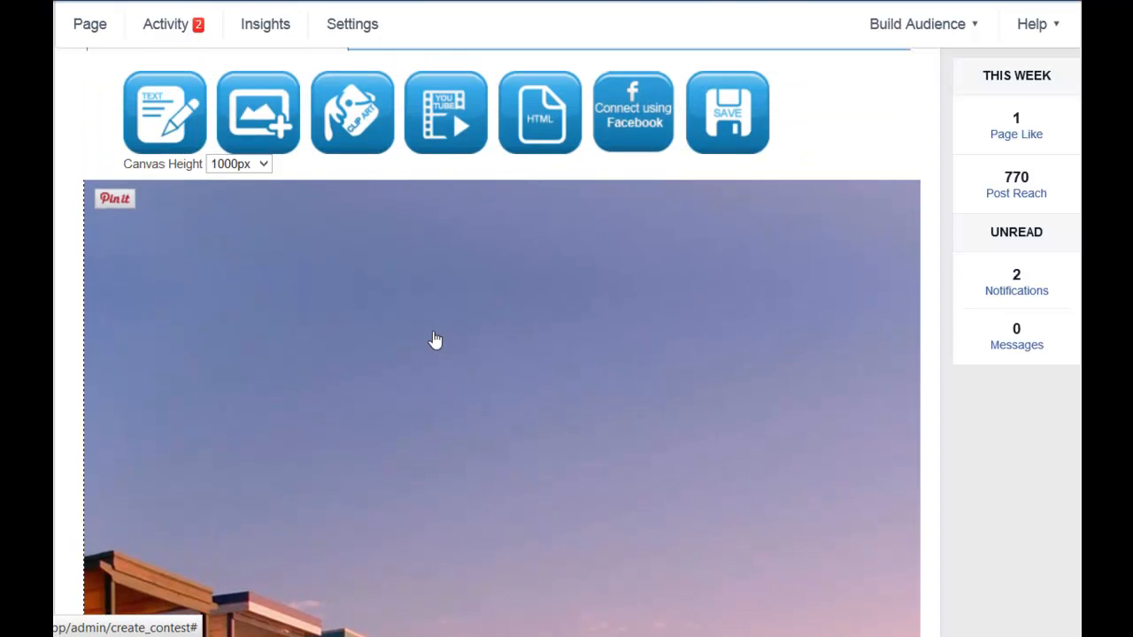
pyautogui.click(433, 279)
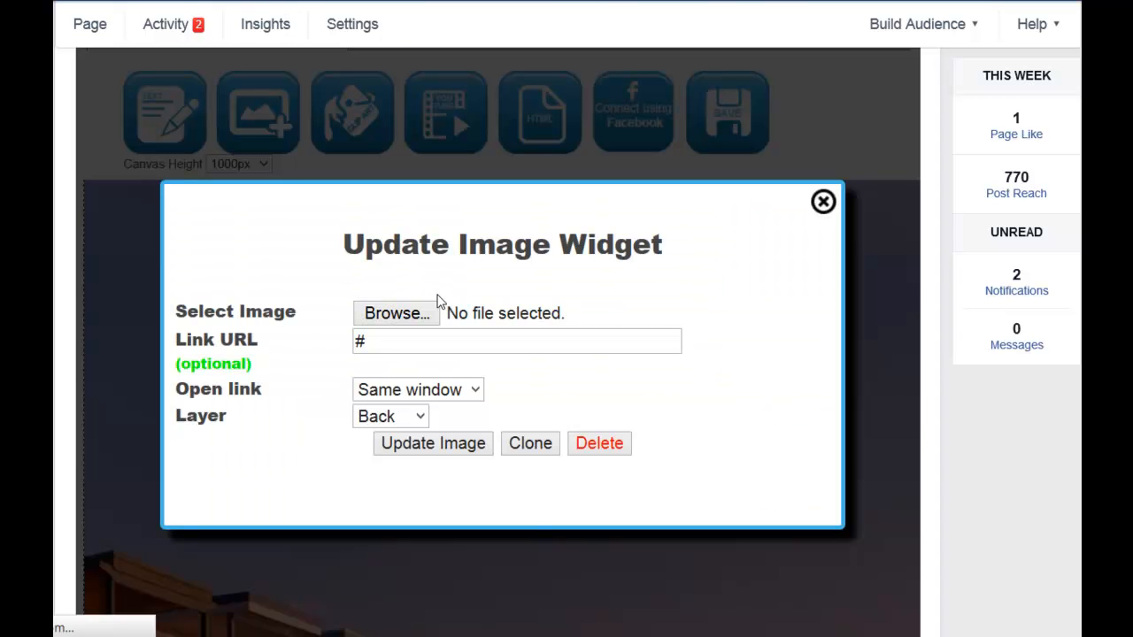
pyautogui.click(605, 450)
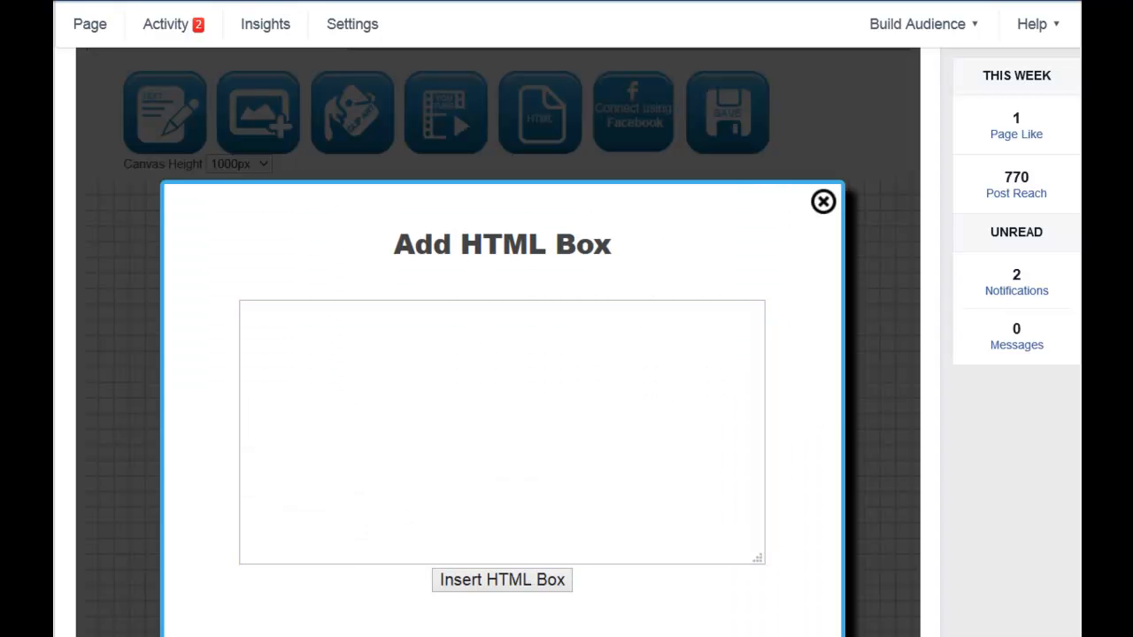
# Step: Insert an HTML box with the copied 21fb.jpg background-image div code, aligned to the canvas's top-left corner
pyautogui.click(355, 336)
pyautogui.rightClick(350, 337)
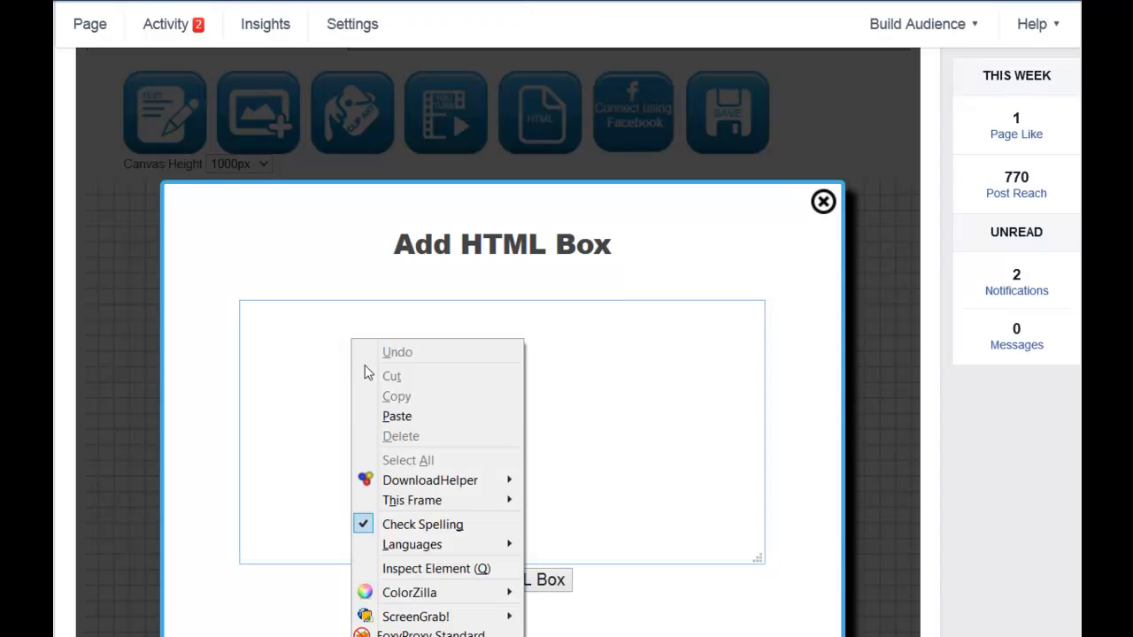
pyautogui.click(397, 416)
pyautogui.scroll(-4, 458, 358)
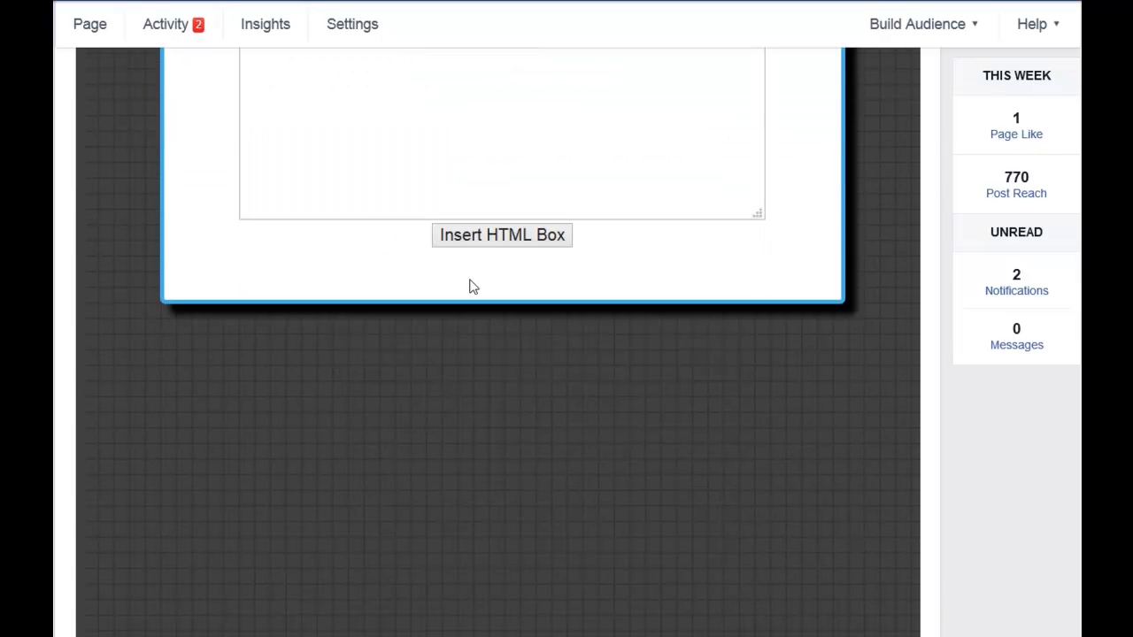
pyautogui.click(488, 239)
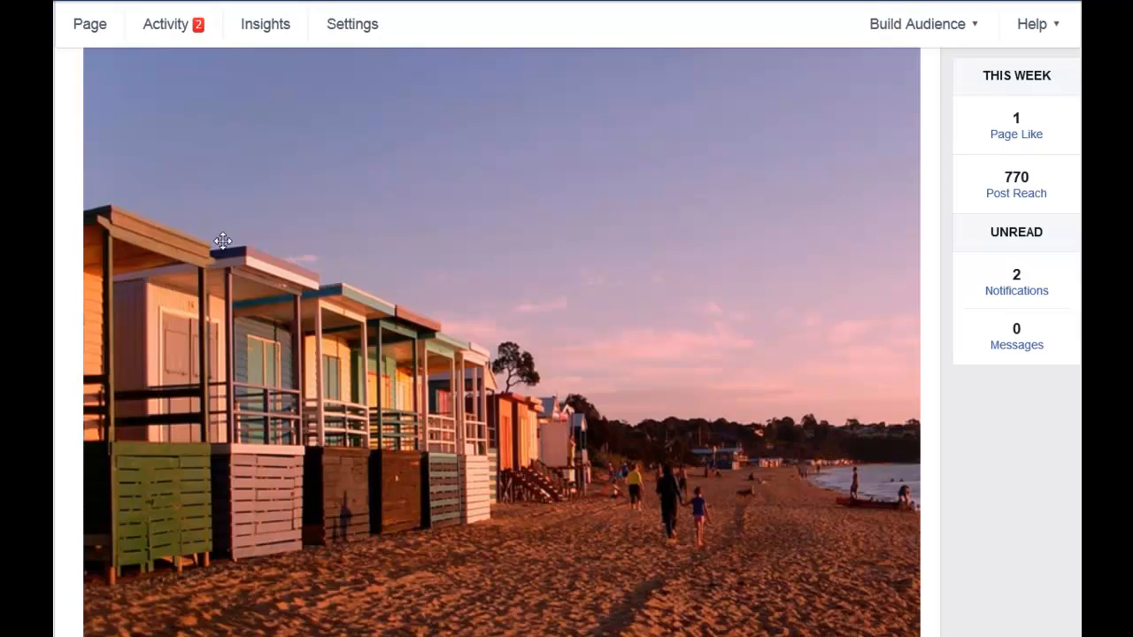
# Step: Upload black box optin44.png onto the canvas over the beach background, with links opening in the same window
pyautogui.scroll(-5, 333, 392)
pyautogui.scroll(6, 334, 394)
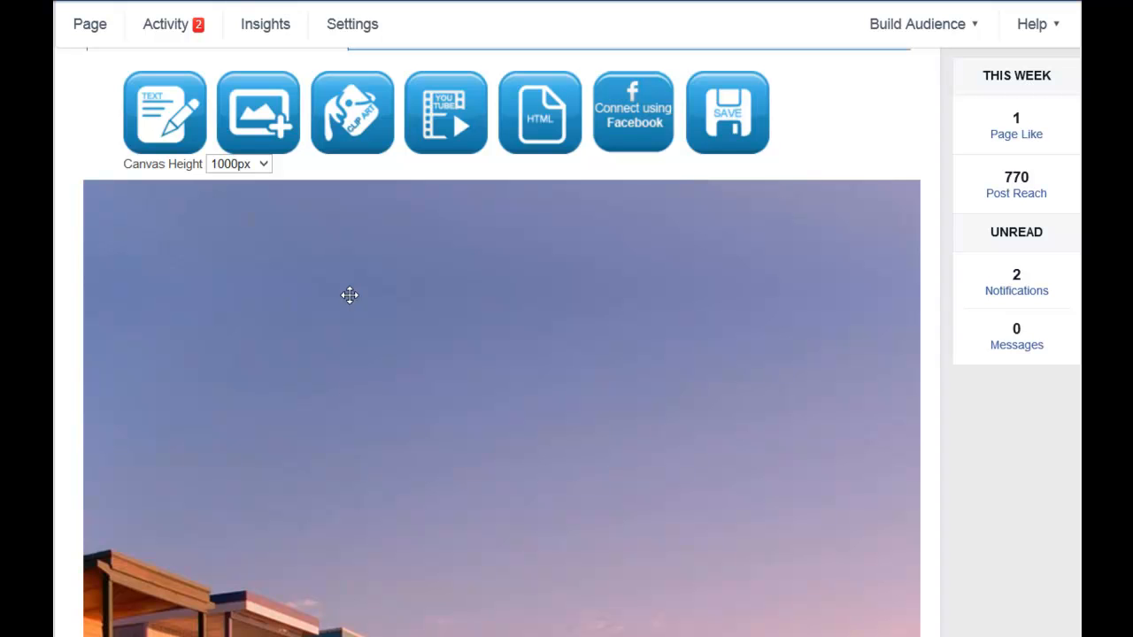
pyautogui.scroll(-3, 354, 295)
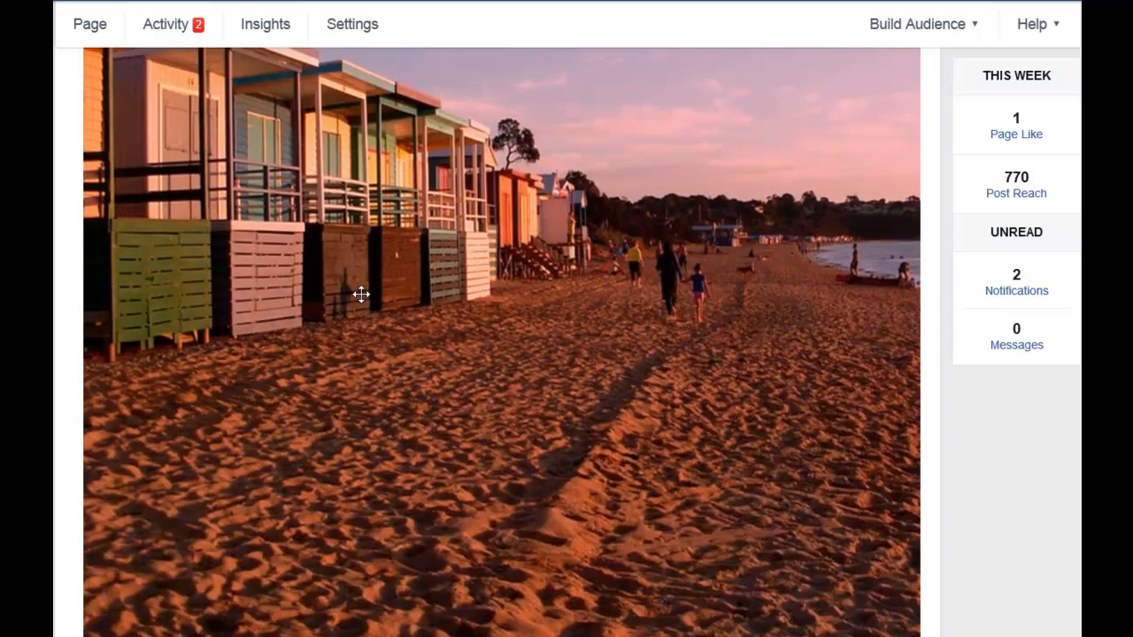
pyautogui.scroll(3, 362, 294)
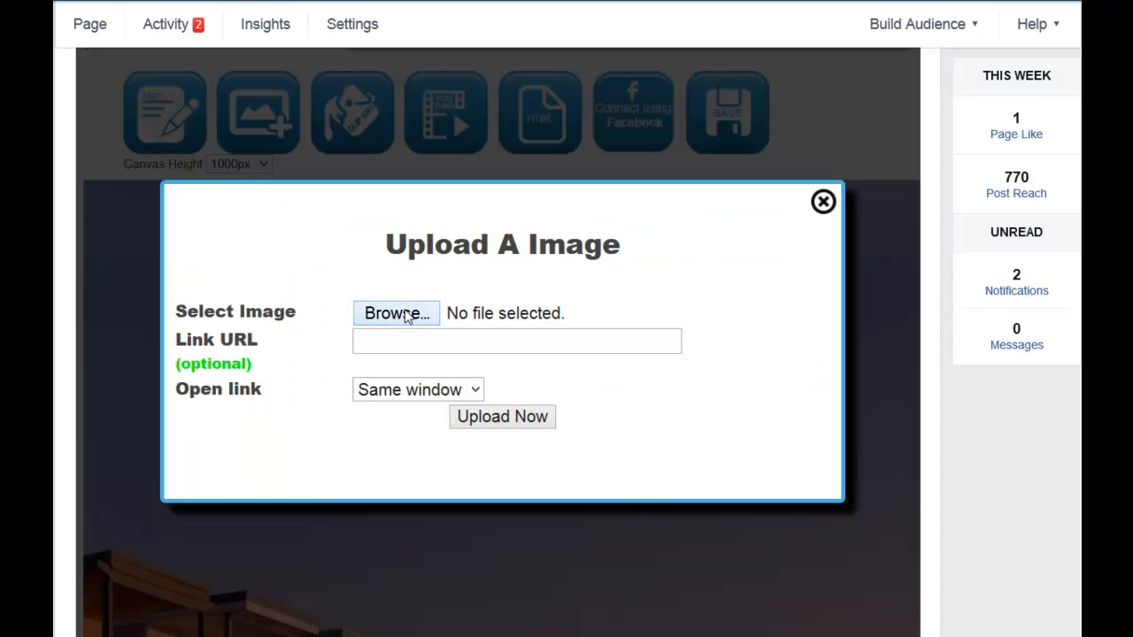
pyautogui.click(405, 314)
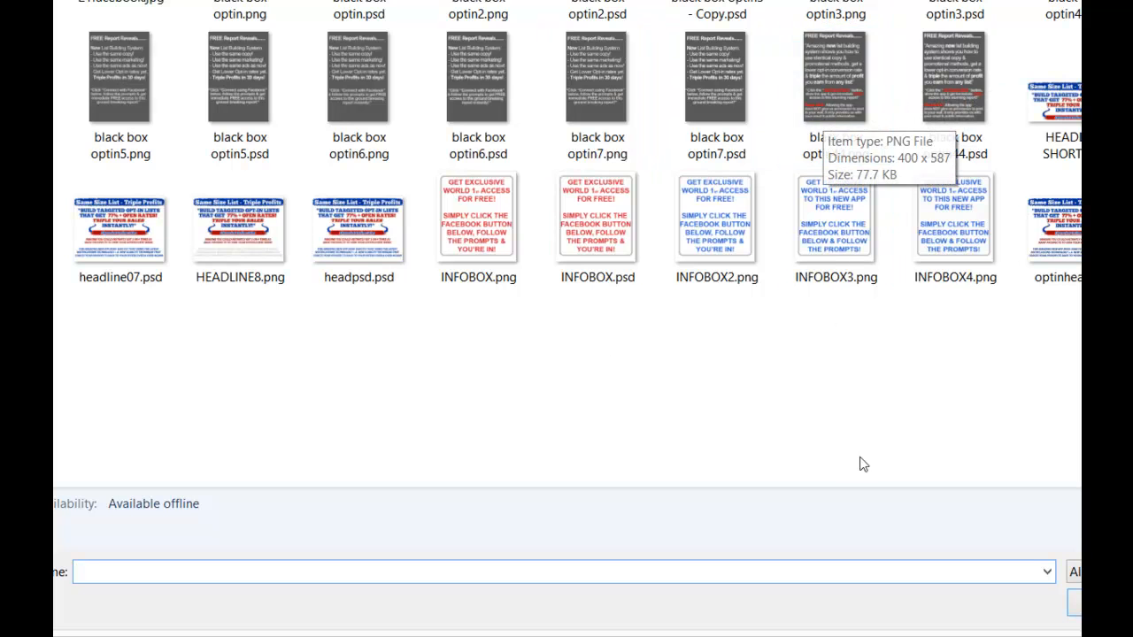
pyautogui.doubleClick(823, 75)
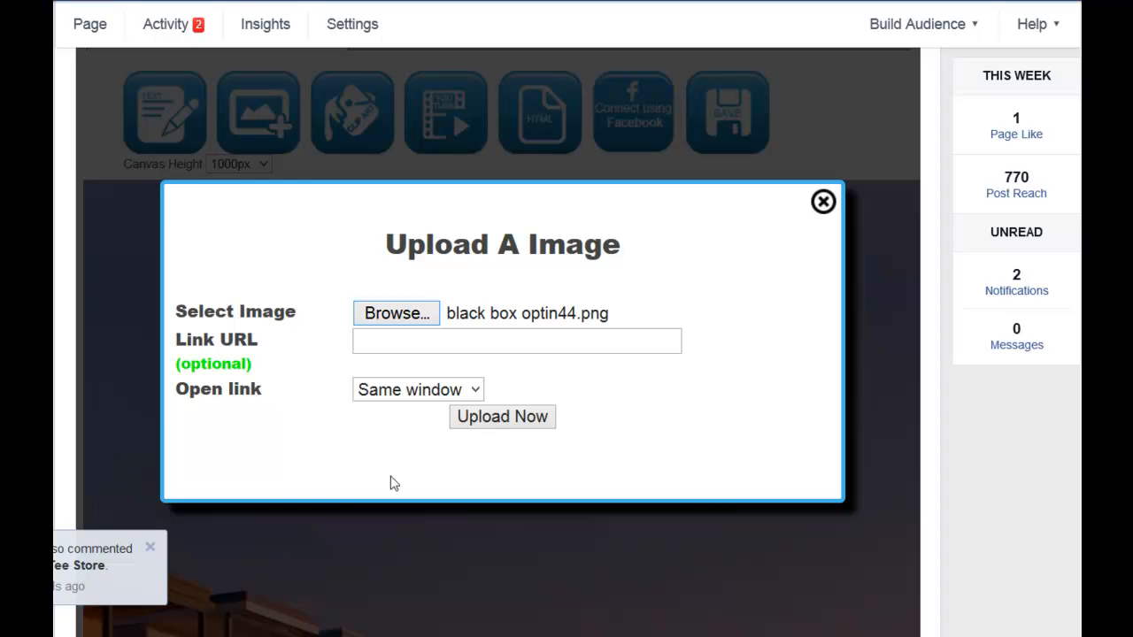
pyautogui.click(503, 418)
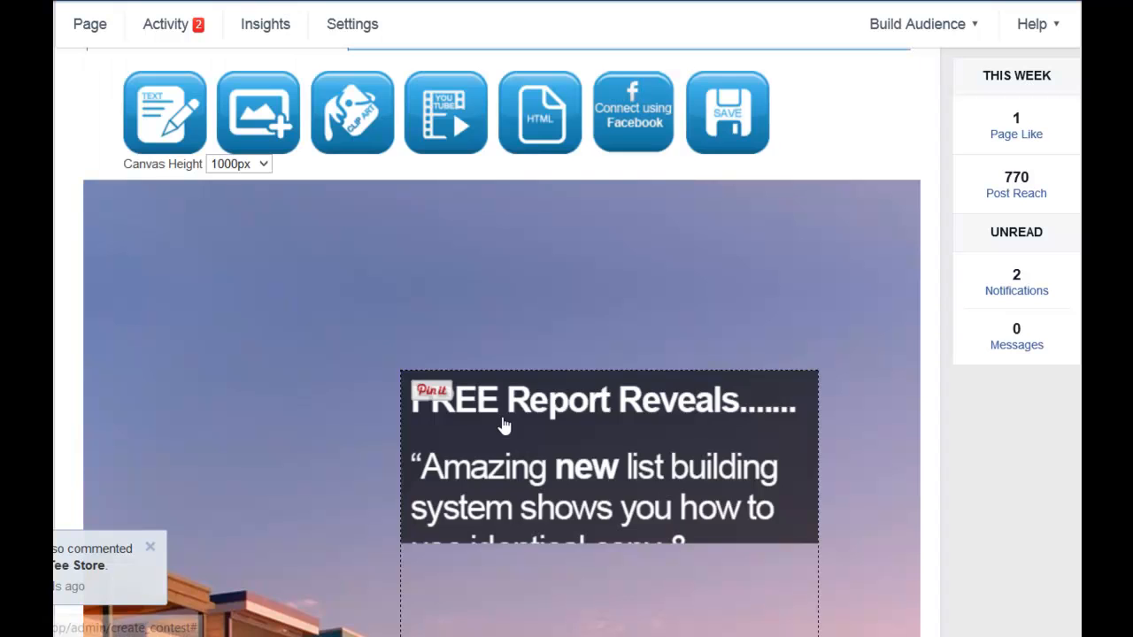
pyautogui.scroll(-3, 500, 425)
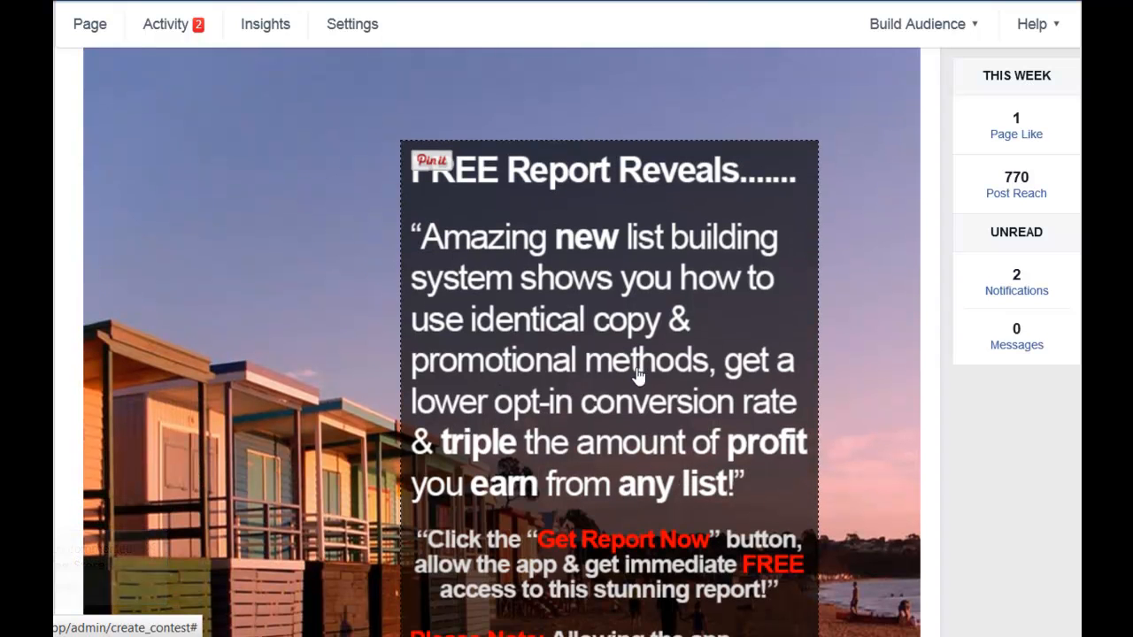
# Step: Move the black opt-in text image left and slightly up so it sits near the horizontal centre of the beach background
pyautogui.moveTo(638, 376); pyautogui.dragTo(556, 327)
pyautogui.scroll(-4, 556, 327)
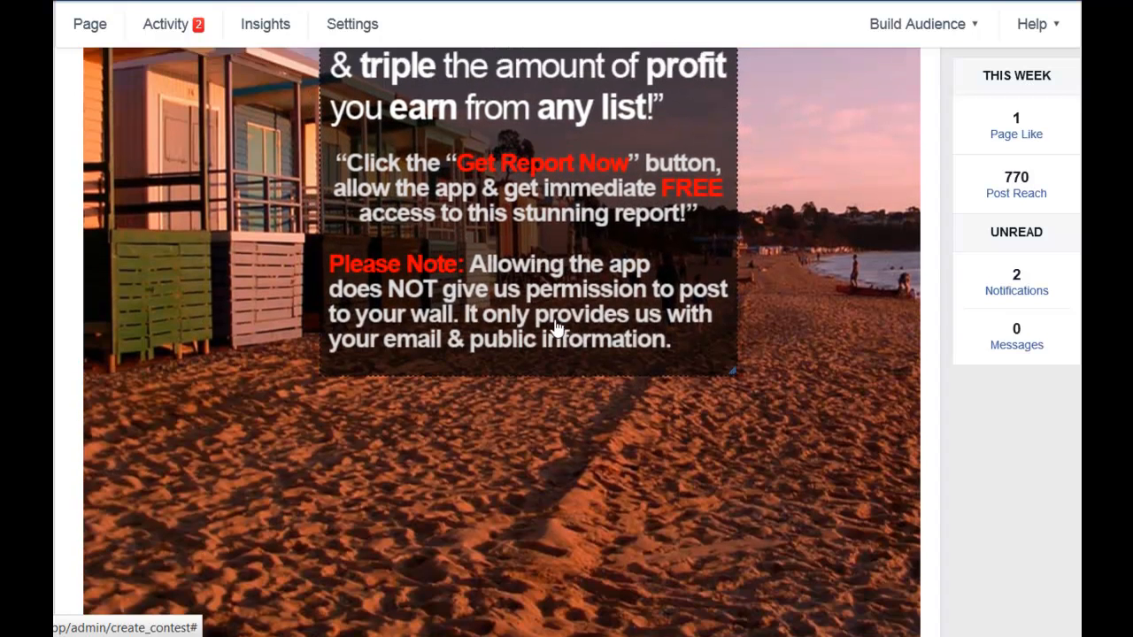
pyautogui.scroll(5, 556, 327)
pyautogui.moveTo(558, 329); pyautogui.dragTo(562, 310)
# Step: Examine the black opt-in text image's placement and wording over the beach background from top to bottom
pyautogui.scroll(-3, 561, 310)
pyautogui.scroll(-3, 560, 311)
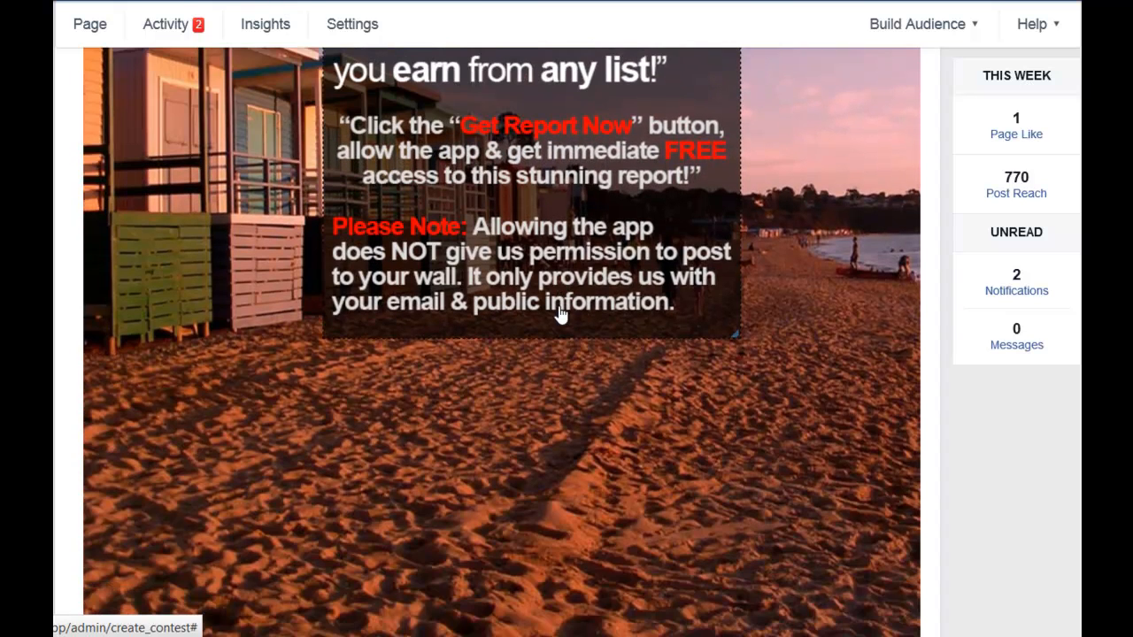
pyautogui.scroll(3, 560, 311)
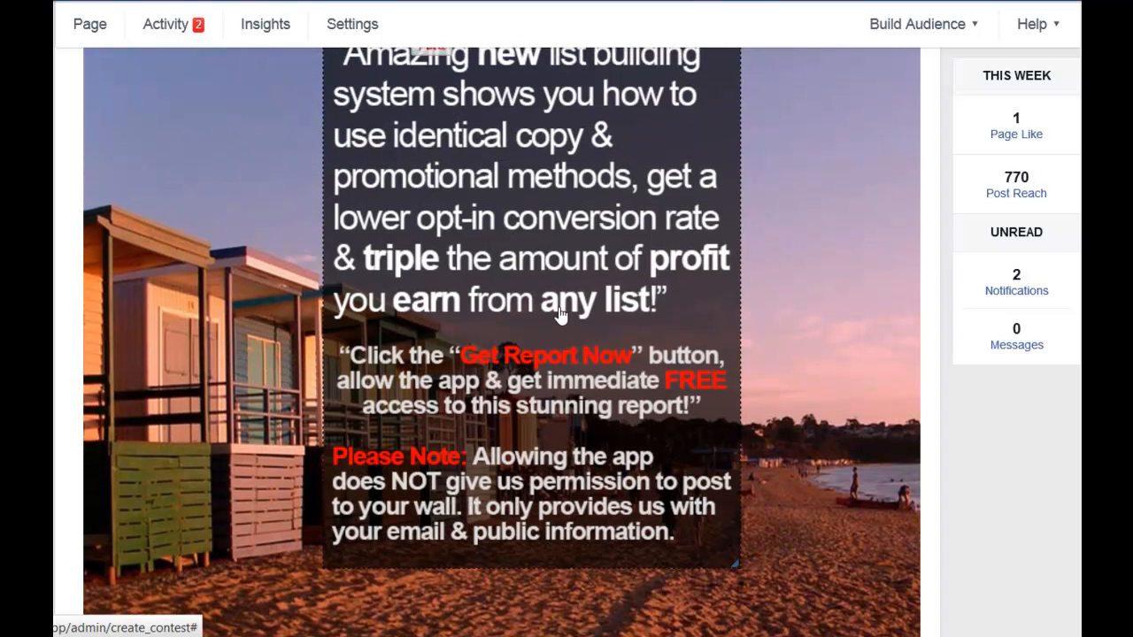
pyautogui.scroll(2, 559, 312)
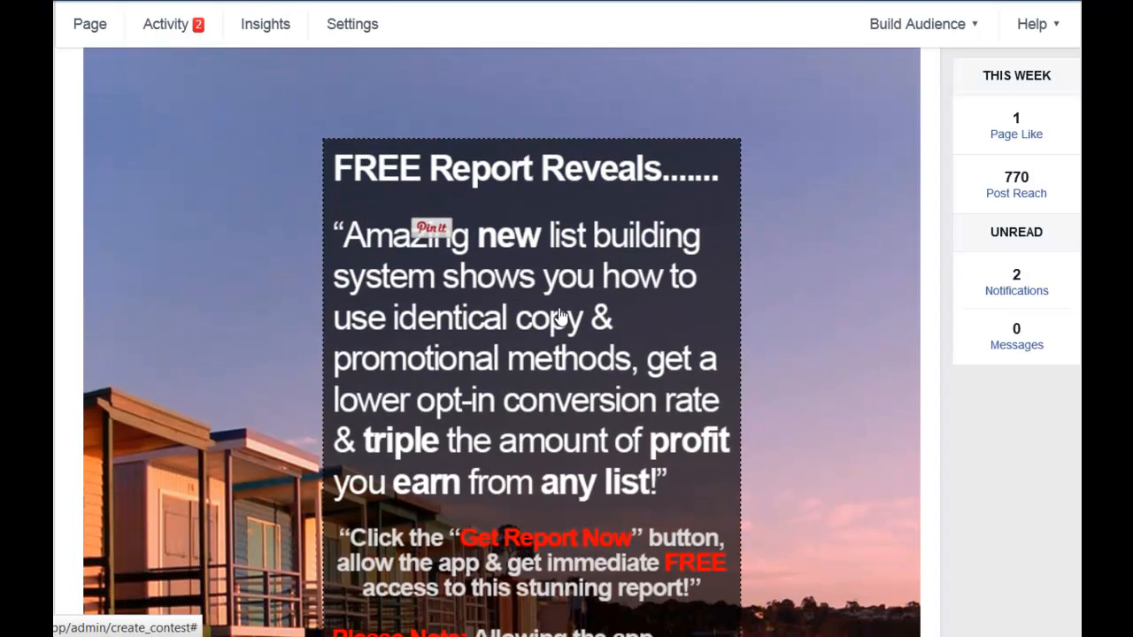
pyautogui.scroll(-1, 560, 312)
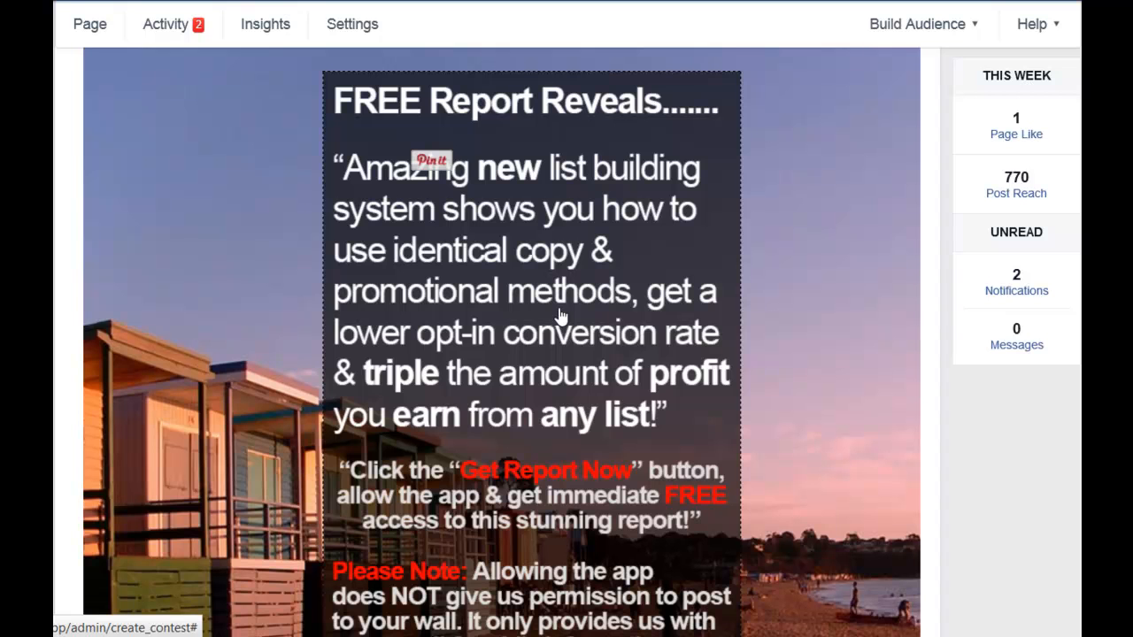
pyautogui.scroll(-2, 559, 316)
pyautogui.scroll(1, 559, 316)
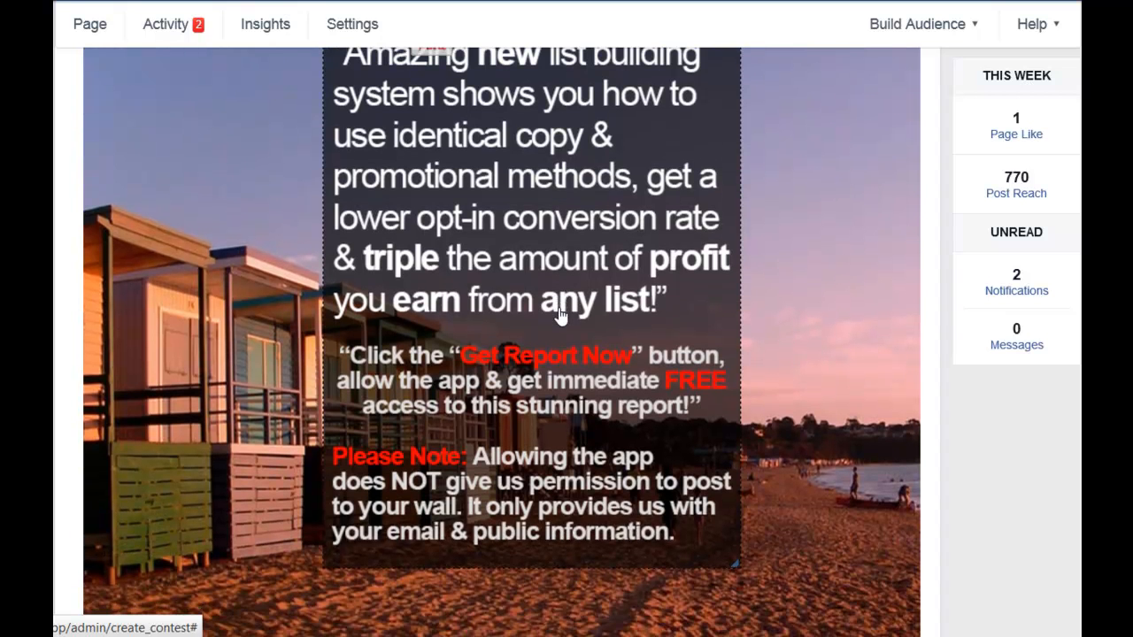
pyautogui.scroll(-1, 560, 311)
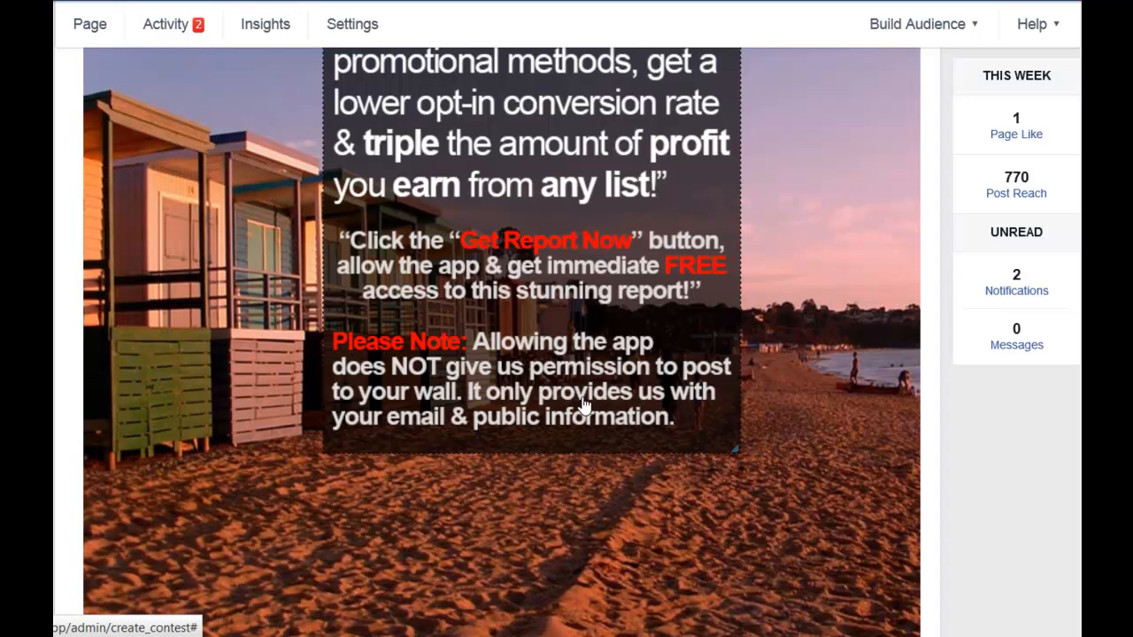
pyautogui.scroll(2, 584, 405)
pyautogui.scroll(-2, 584, 406)
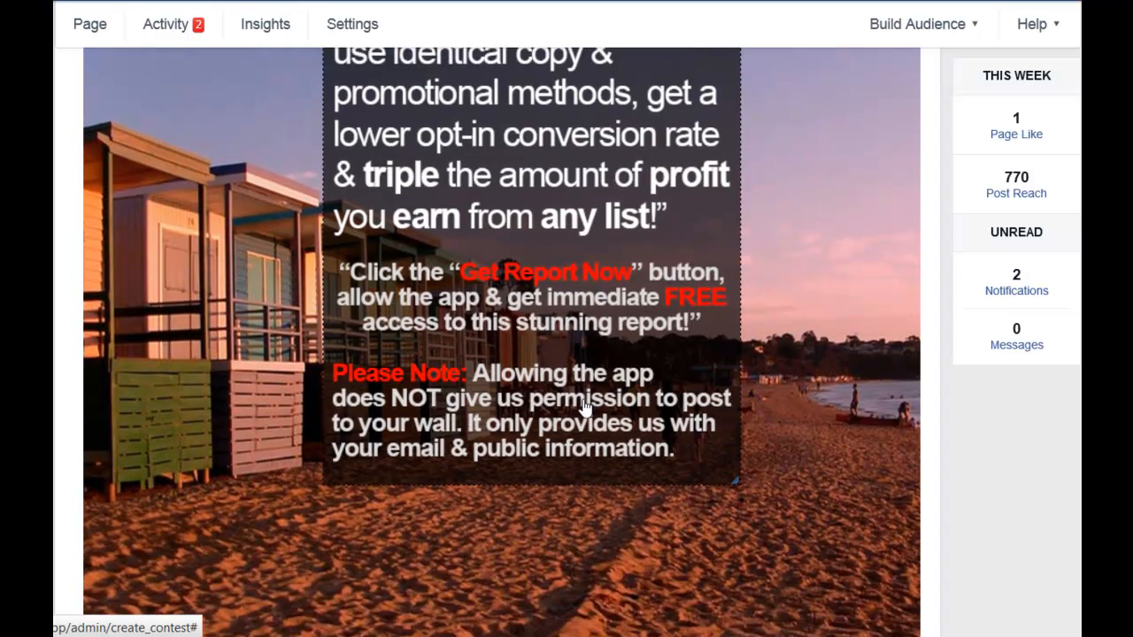
pyautogui.scroll(1, 585, 405)
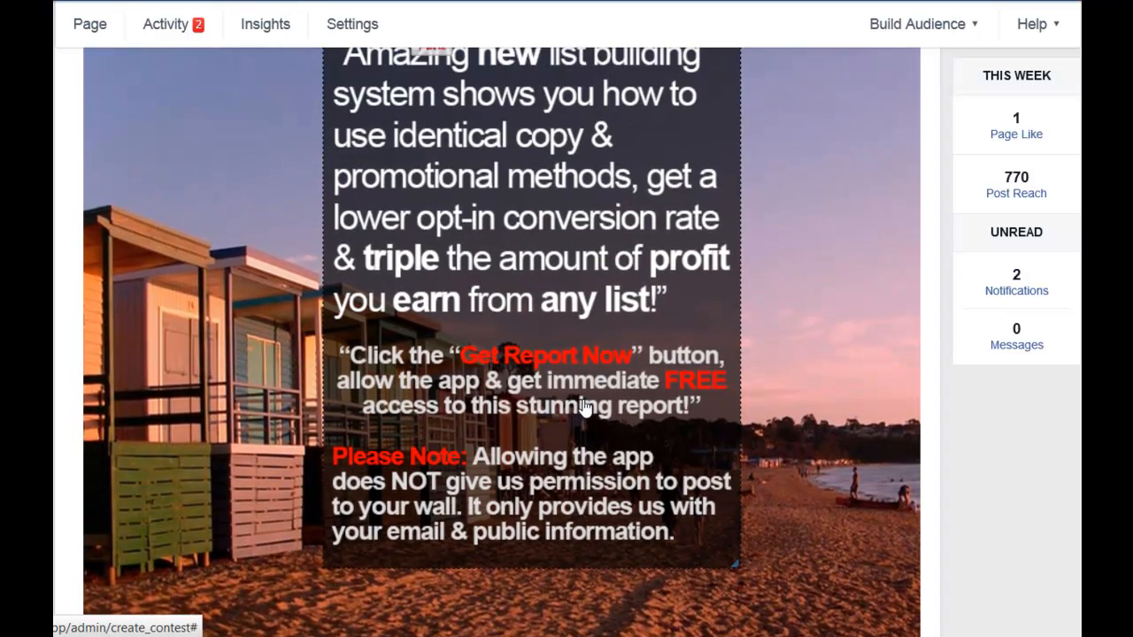
# Step: Begin adding a Facebook connect button and set its button text to "<b>Get Report Now</b>"
pyautogui.scroll(2, 586, 406)
pyautogui.scroll(3, 592, 406)
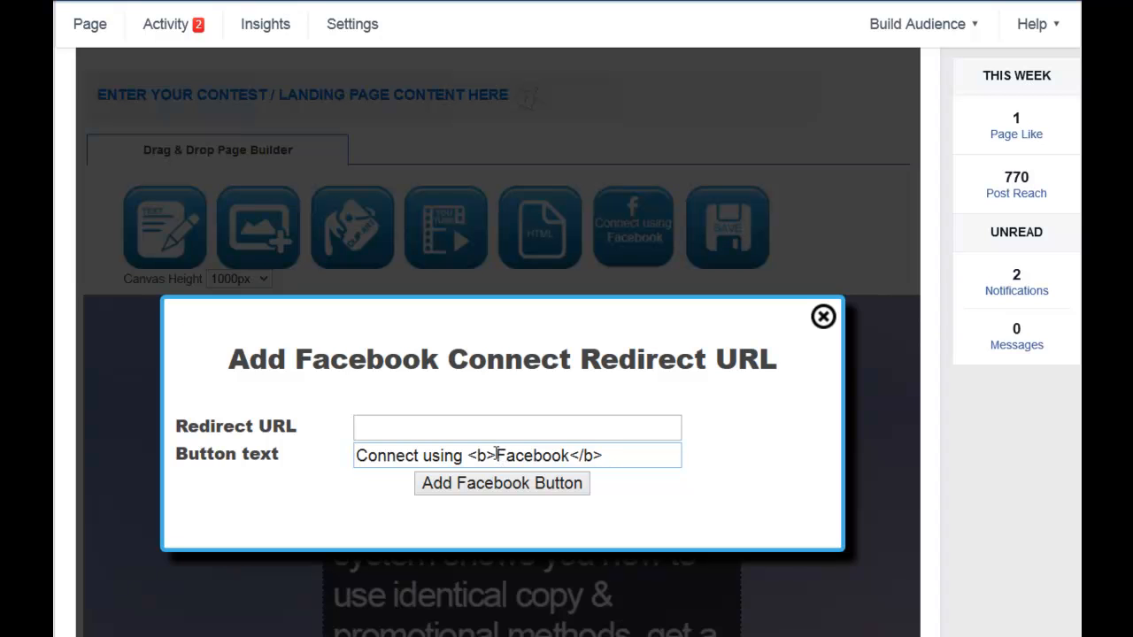
pyautogui.click(468, 455)
pyautogui.press('BackSpace')
pyautogui.press('BackSpace')
pyautogui.press('BackSpace')
pyautogui.press('BackSpace')
pyautogui.press('BackSpace')
pyautogui.press('BackSpace')
pyautogui.press('BackSpace')
pyautogui.press('BackSpace')
pyautogui.press('BackSpace')
pyautogui.press('BackSpace')
pyautogui.press('BackSpace')
pyautogui.press('BackSpace')
pyautogui.press('BackSpace')
pyautogui.press('BackSpace')
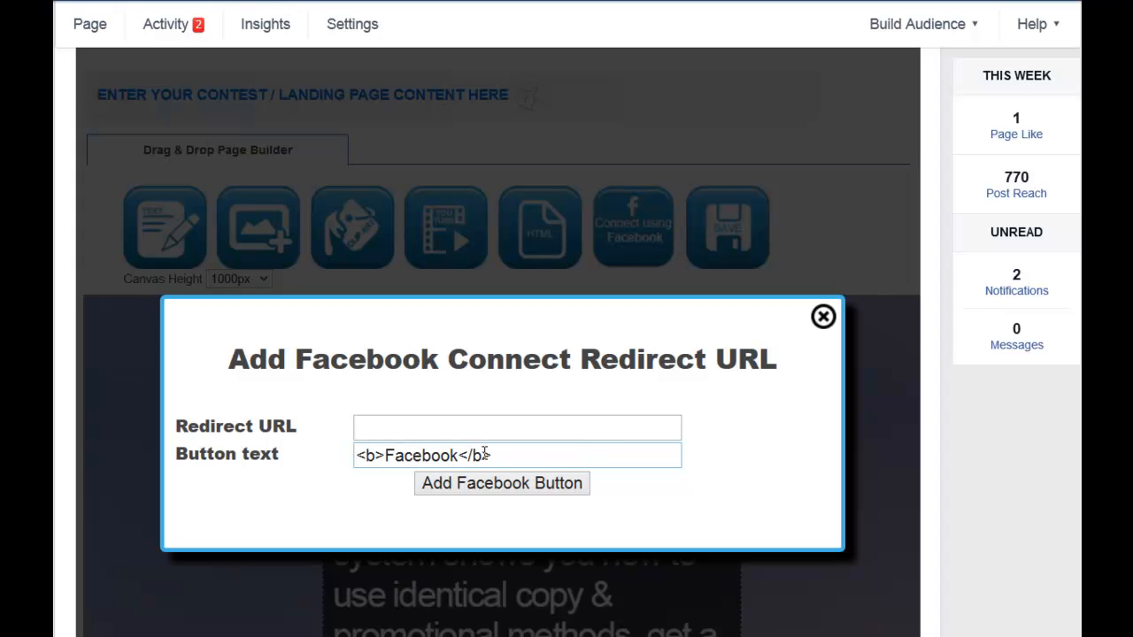
pyautogui.press('Right')
pyautogui.press('Right')
pyautogui.press('Right')
pyautogui.press('Right')
pyautogui.press('Right')
pyautogui.press('Right')
pyautogui.press('Right')
pyautogui.press('Right')
pyautogui.press('Right')
pyautogui.press('Right')
pyautogui.press('BackSpace')
pyautogui.press('BackSpace')
pyautogui.press('BackSpace')
pyautogui.press('BackSpace')
pyautogui.press('BackSpace')
pyautogui.press('BackSpace')
pyautogui.press('BackSpace')
pyautogui.press('BackSpace')
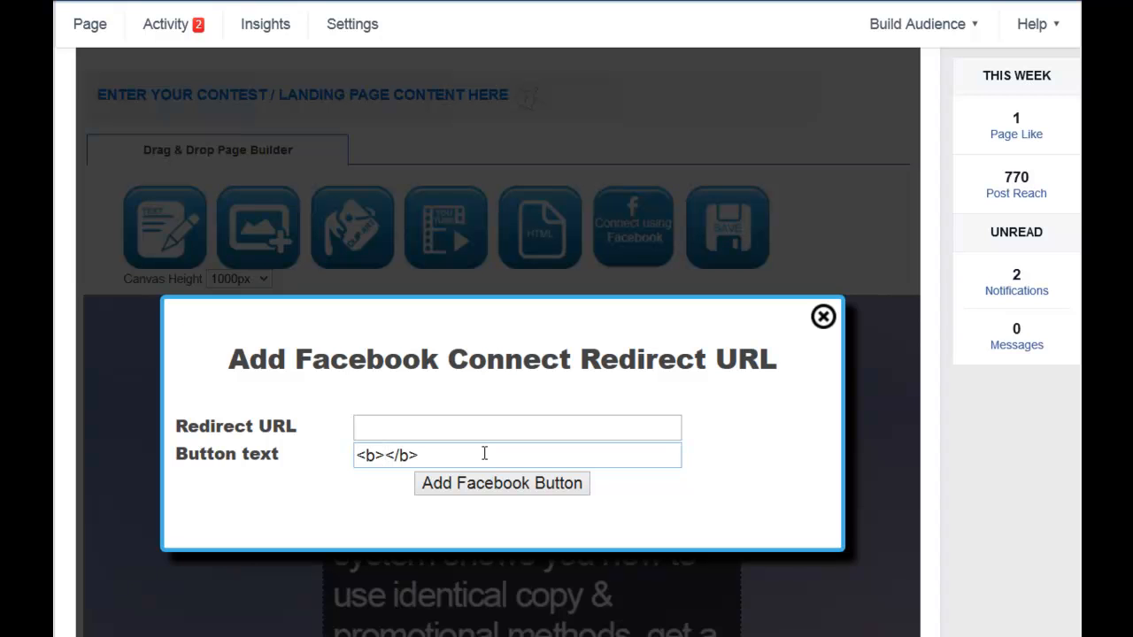
pyautogui.write('Get Report Now')
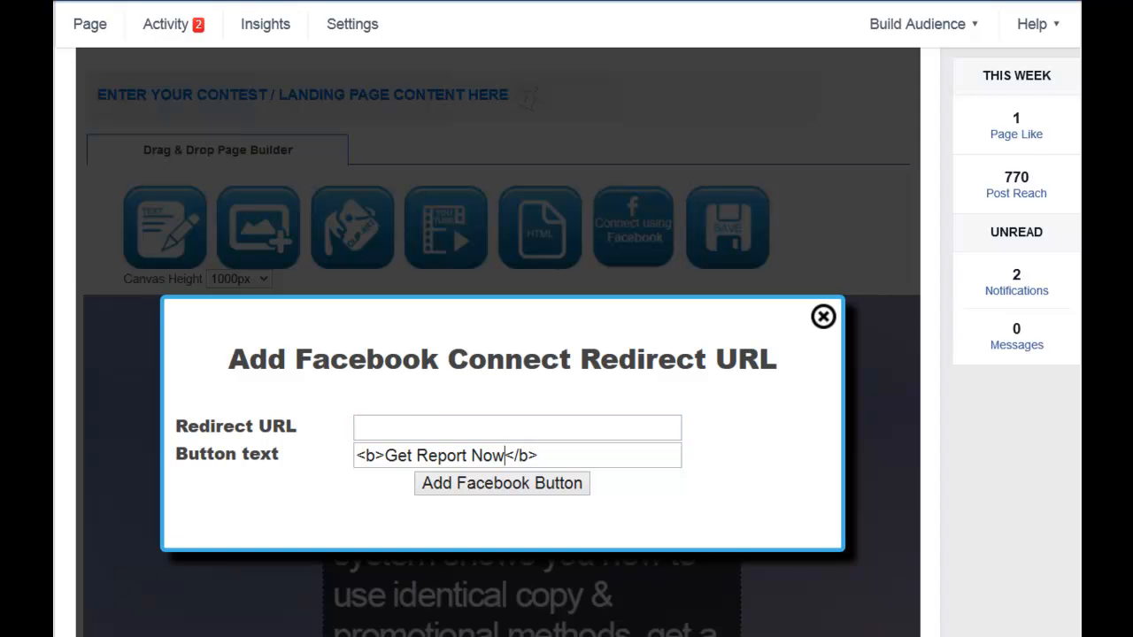
pyautogui.moveTo(396, 636)
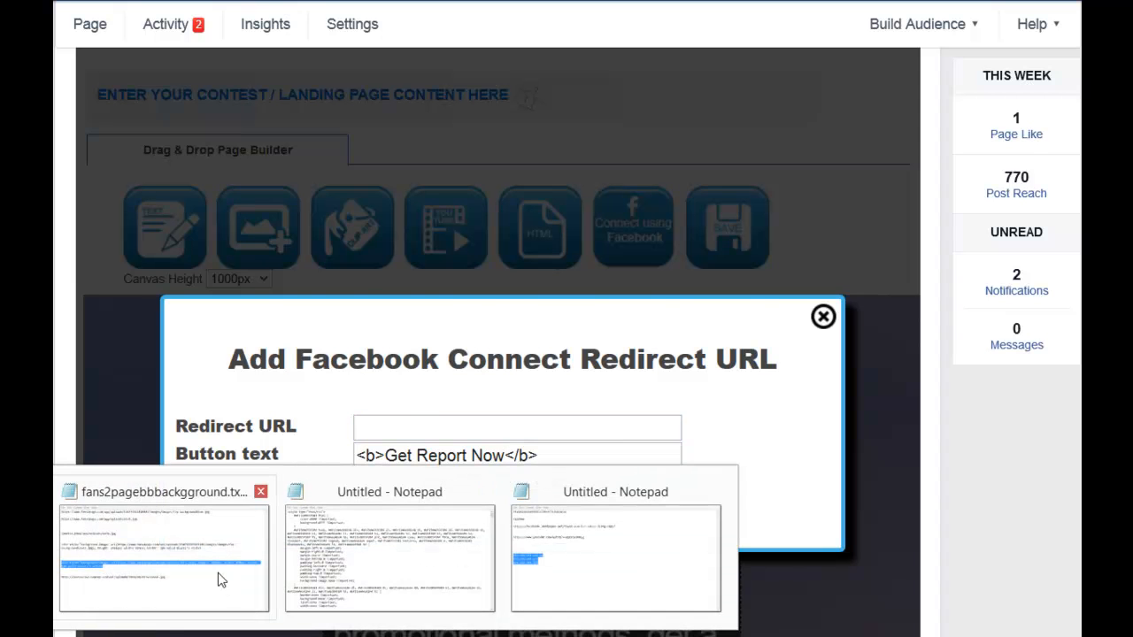
pyautogui.click(235, 537)
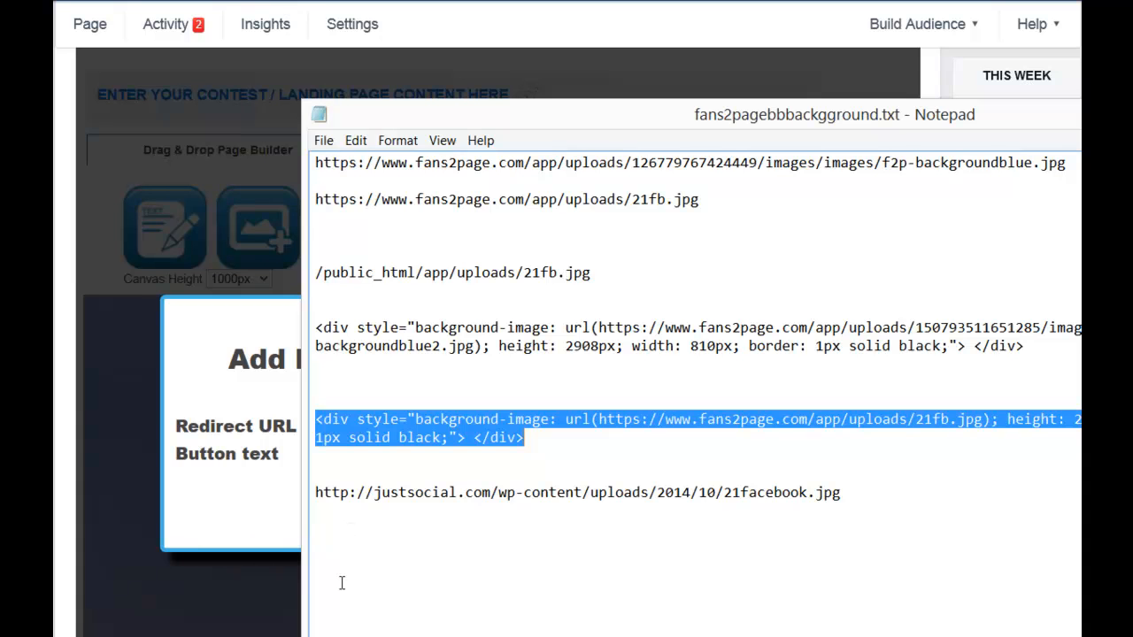
pyautogui.moveTo(338, 636)
pyautogui.click(564, 577)
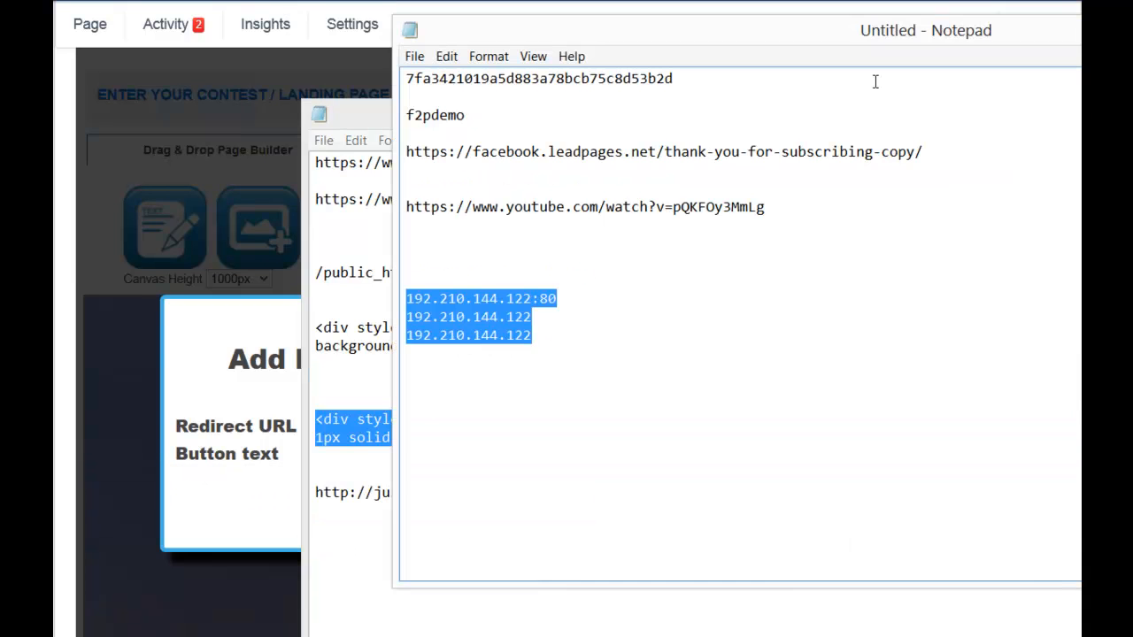
pyautogui.click(988, 156)
pyautogui.keyDown('shift'); pyautogui.click(411, 157); pyautogui.keyUp('shift')
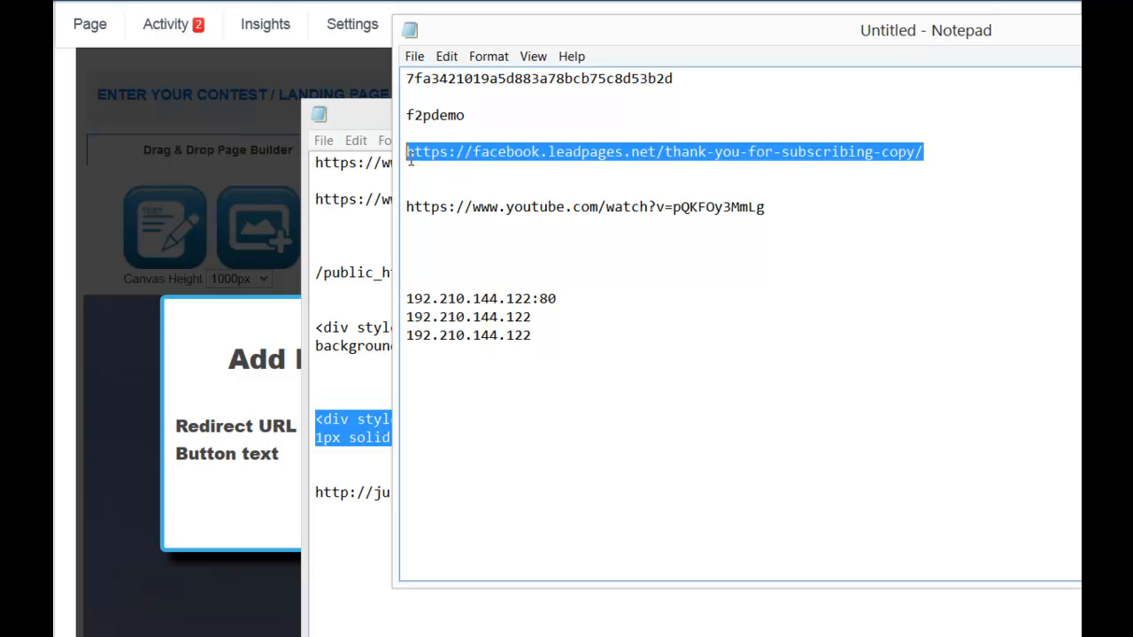
pyautogui.rightClick(641, 151)
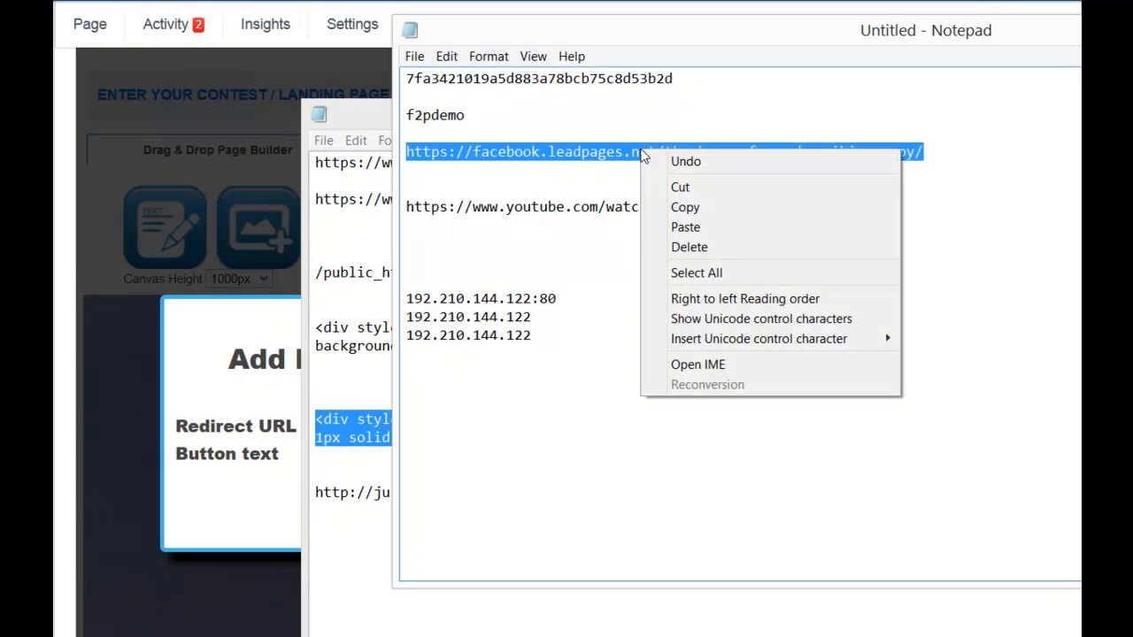
pyautogui.click(682, 204)
# Step: Paste the copied thank-you page URL as the Facebook connect redirect URL and add the button to the canvas
pyautogui.click(258, 322)
pyautogui.click(421, 427)
pyautogui.rightClick(423, 427)
pyautogui.click(454, 214)
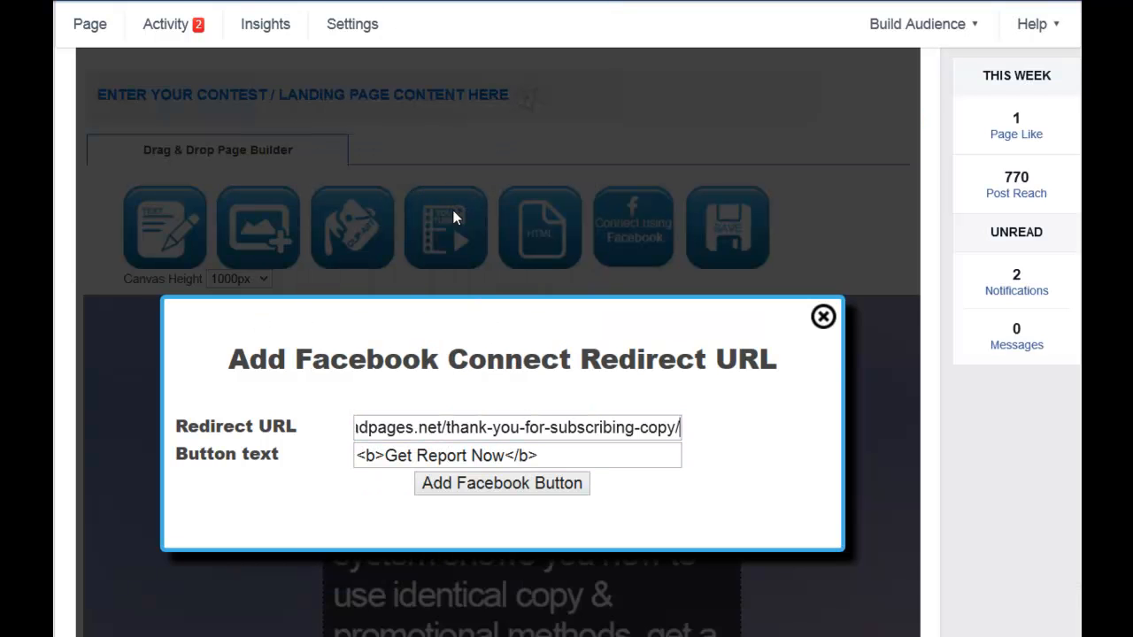
pyautogui.click(534, 489)
# Step: Place the Get Report Now button on the sand just below the black opt-in text image, centred under it
pyautogui.scroll(-4, 531, 487)
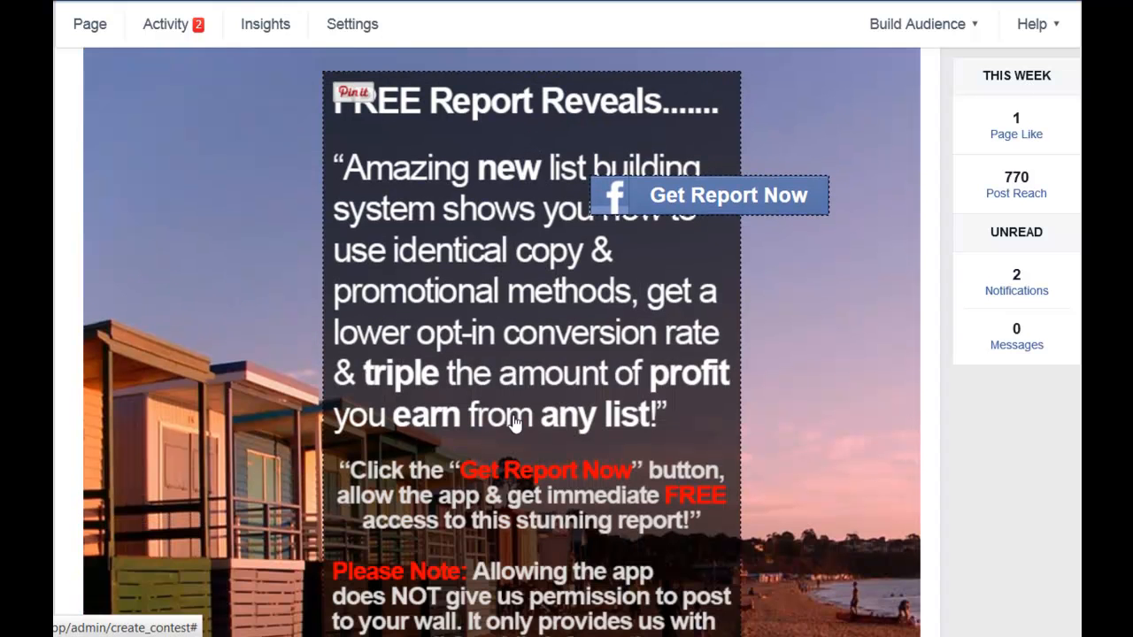
pyautogui.moveTo(728, 197); pyautogui.dragTo(562, 531)
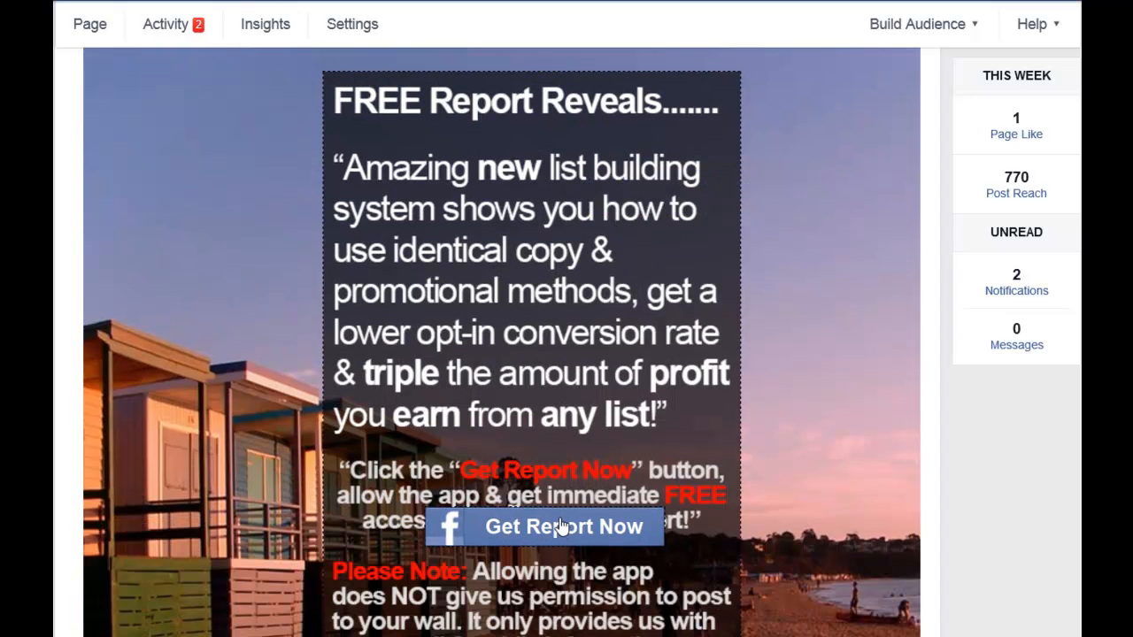
pyautogui.scroll(-3, 531, 450)
pyautogui.moveTo(542, 302); pyautogui.dragTo(530, 497)
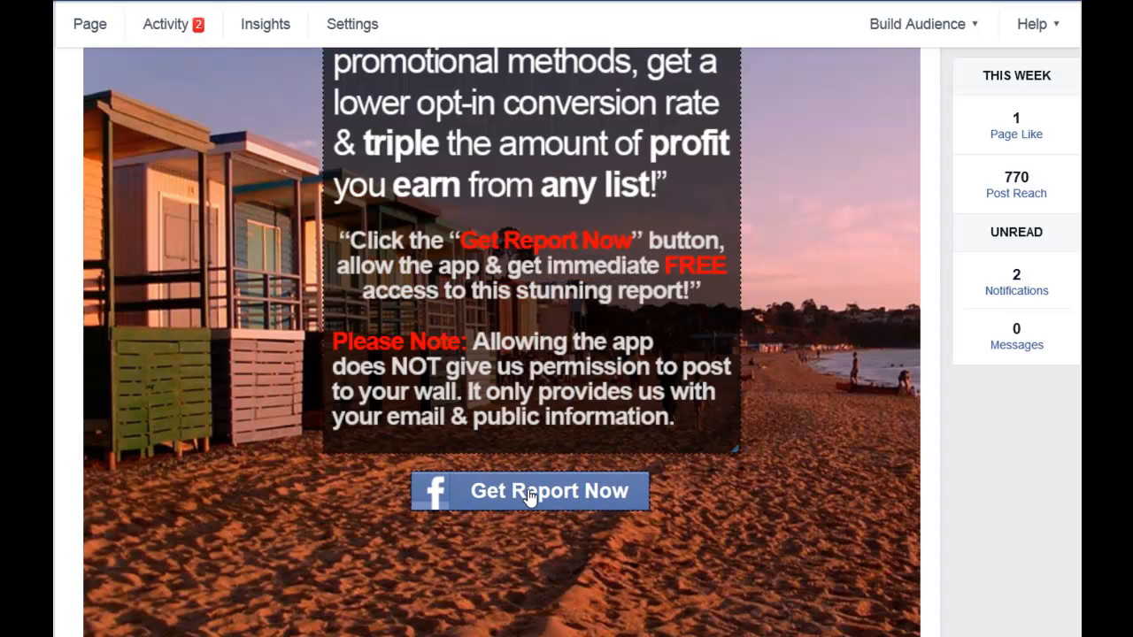
pyautogui.scroll(-5, 514, 496)
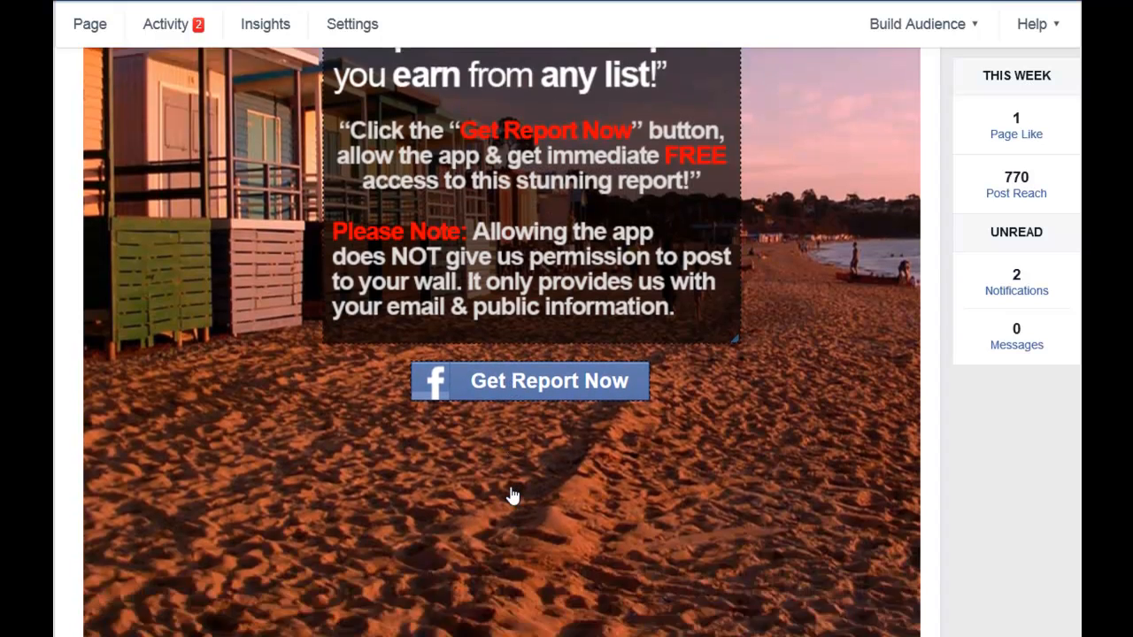
pyautogui.scroll(1, 514, 494)
pyautogui.scroll(2, 511, 494)
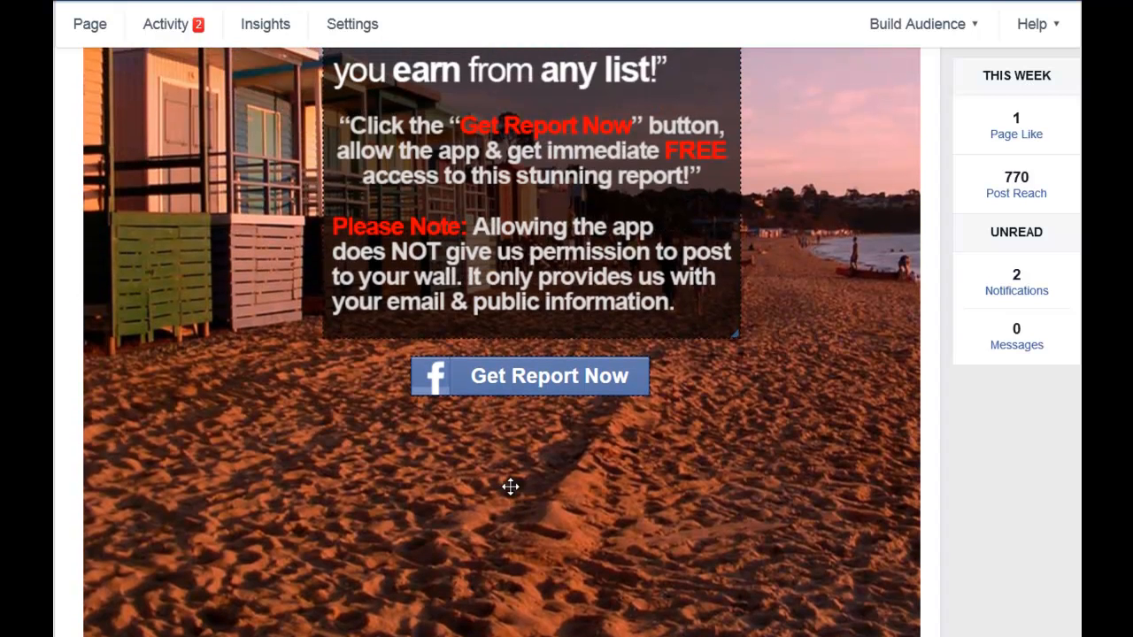
# Step: Start a new text box and enter "Privacy Policy | Terms and Conditions" as its content
pyautogui.scroll(5, 508, 488)
pyautogui.scroll(4, 510, 467)
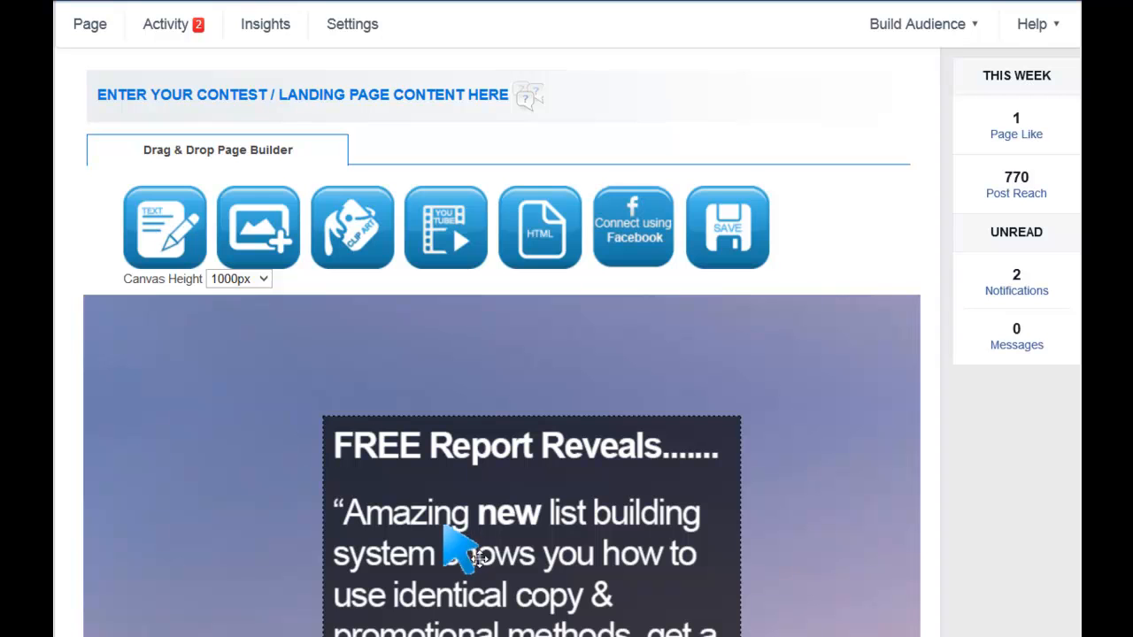
pyautogui.click(477, 555)
pyautogui.scroll(-5, 471, 540)
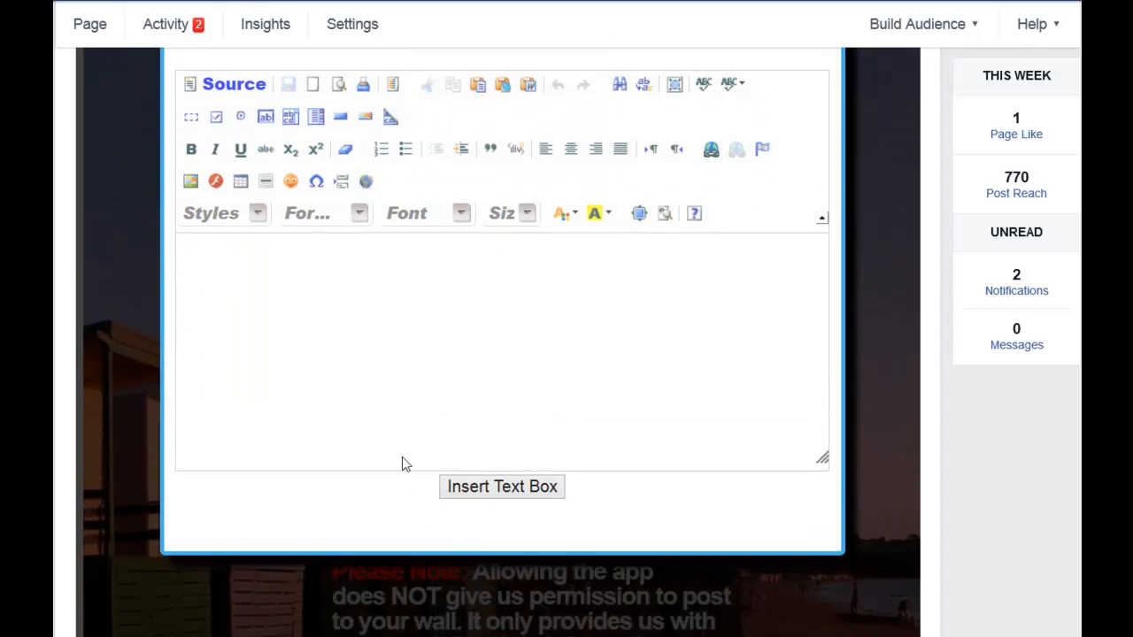
pyautogui.click(436, 357)
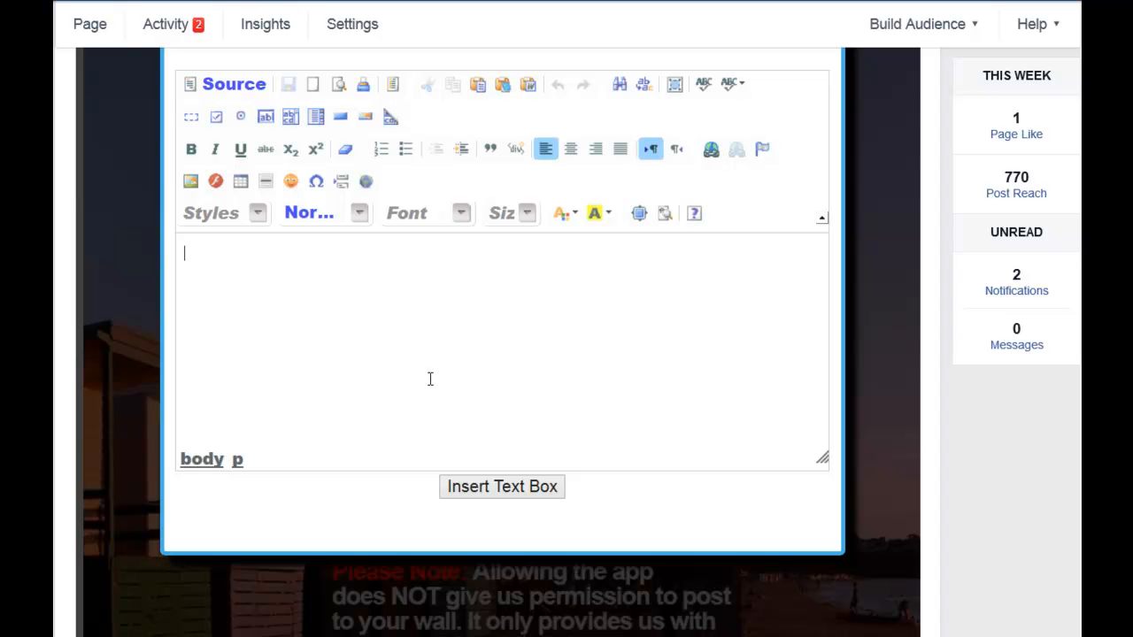
pyautogui.write('Privacy Policy')
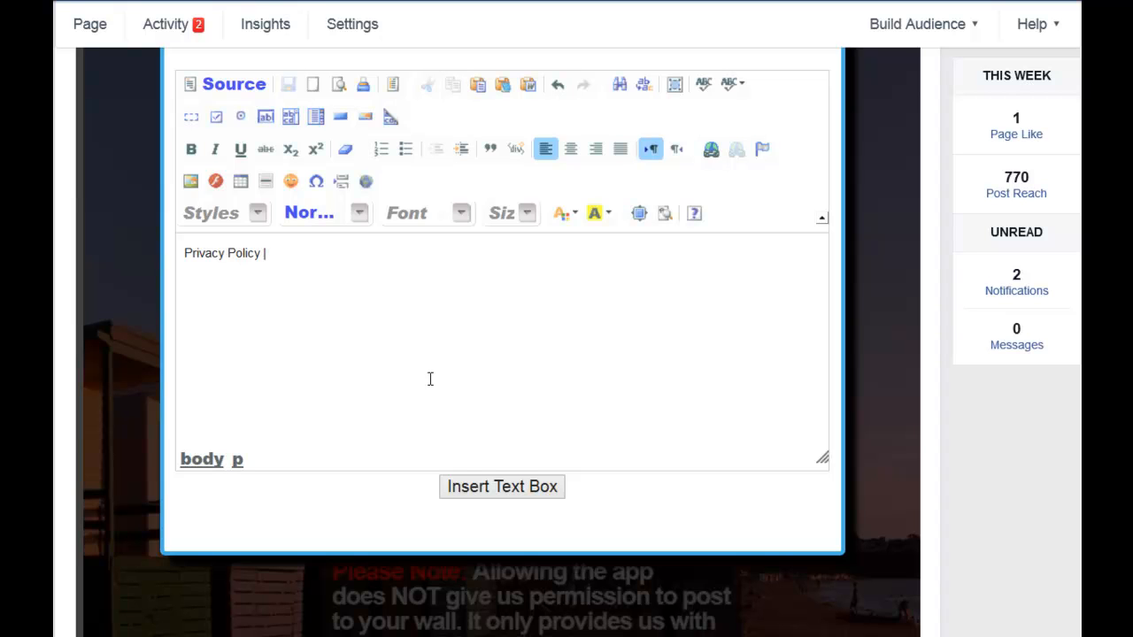
pyautogui.write('| Terms and Conditions')
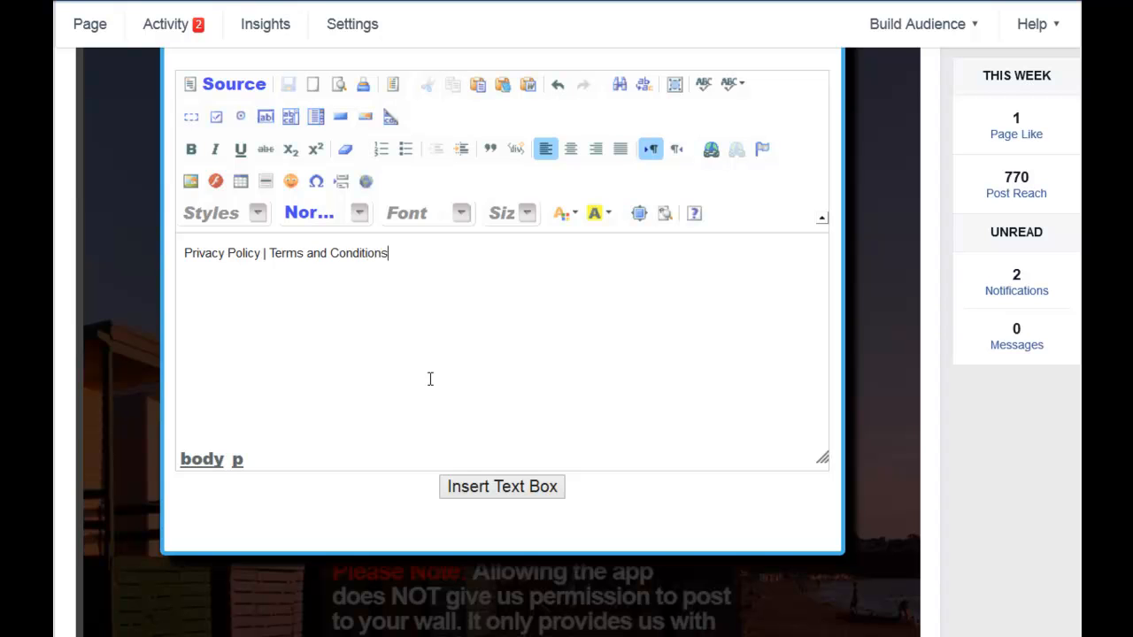
pyautogui.click(181, 253)
pyautogui.moveTo(182, 253); pyautogui.dragTo(263, 253)
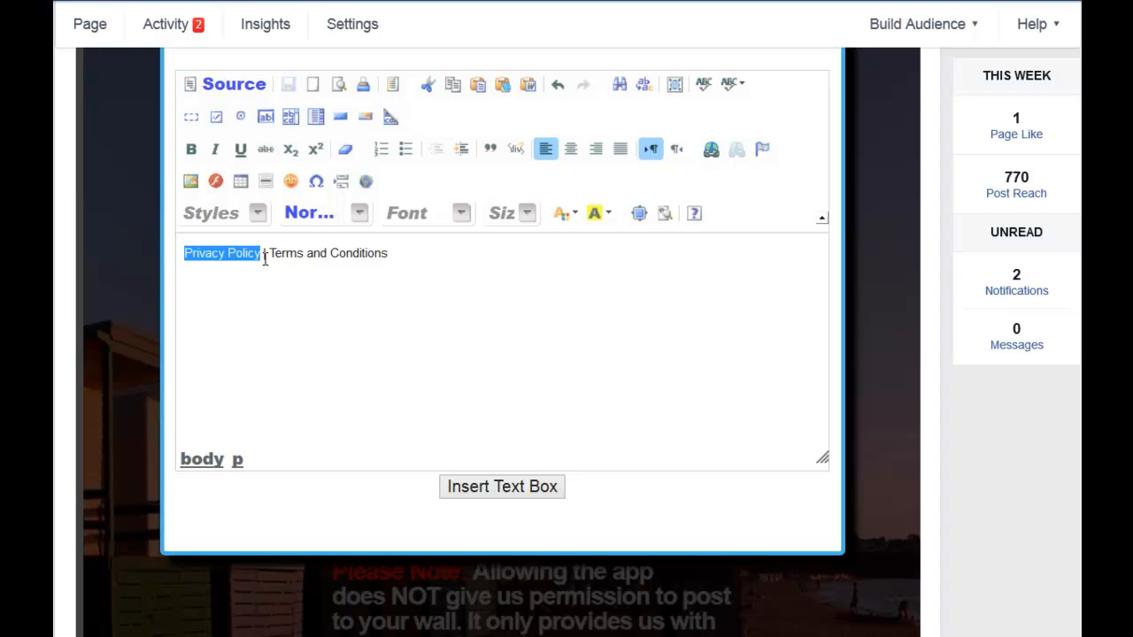
pyautogui.click(711, 150)
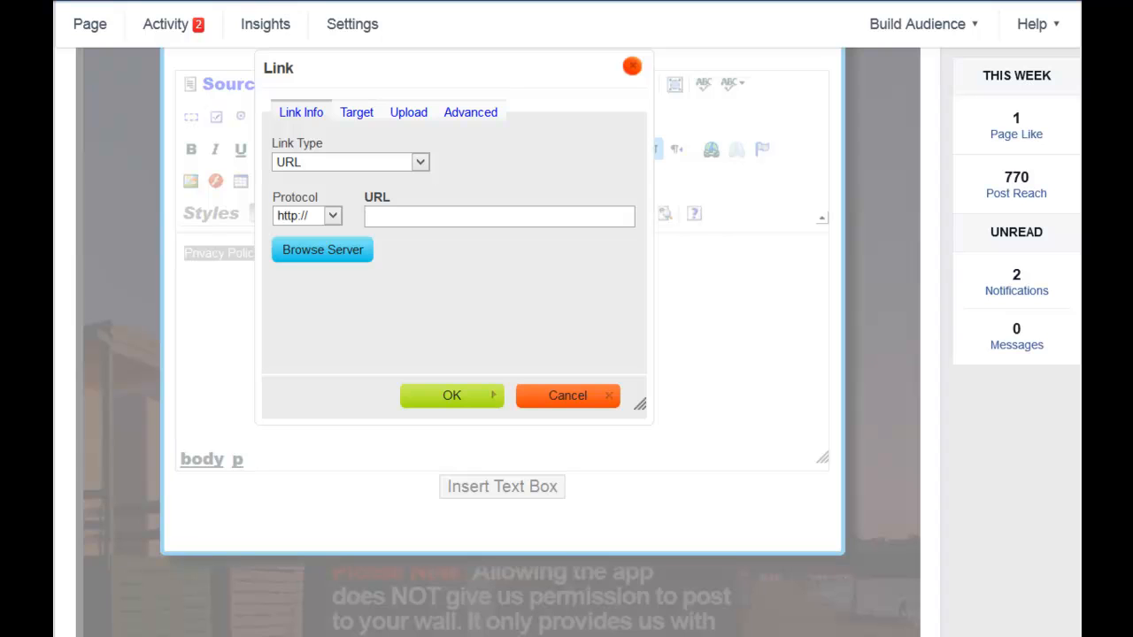
pyautogui.click(563, 590)
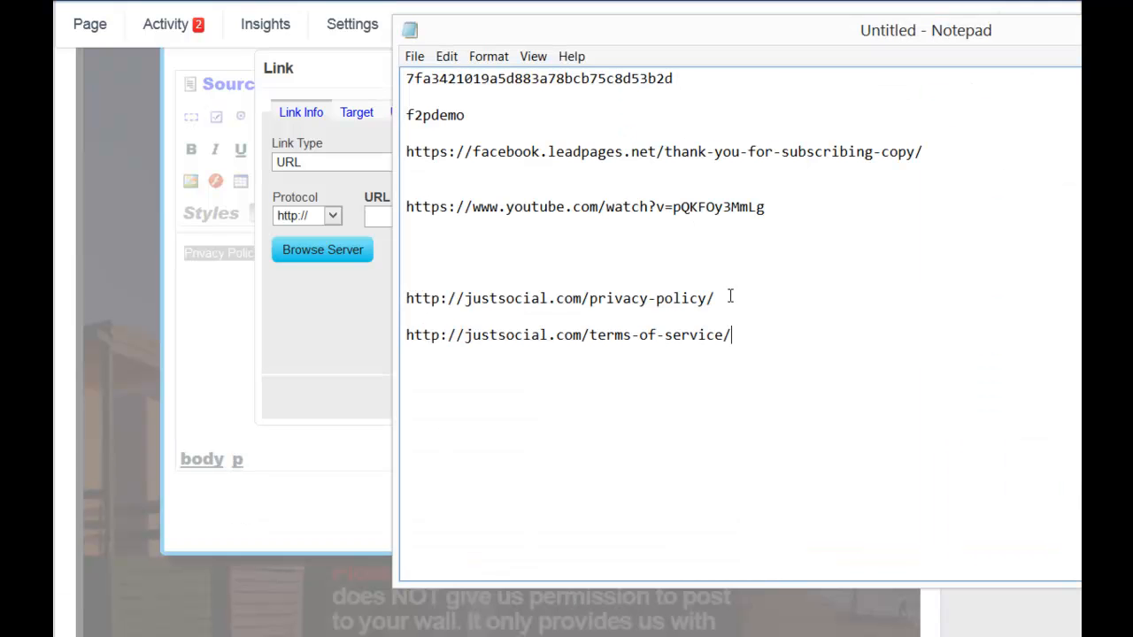
pyautogui.moveTo(730, 297); pyautogui.dragTo(355, 298)
pyautogui.rightClick(540, 305)
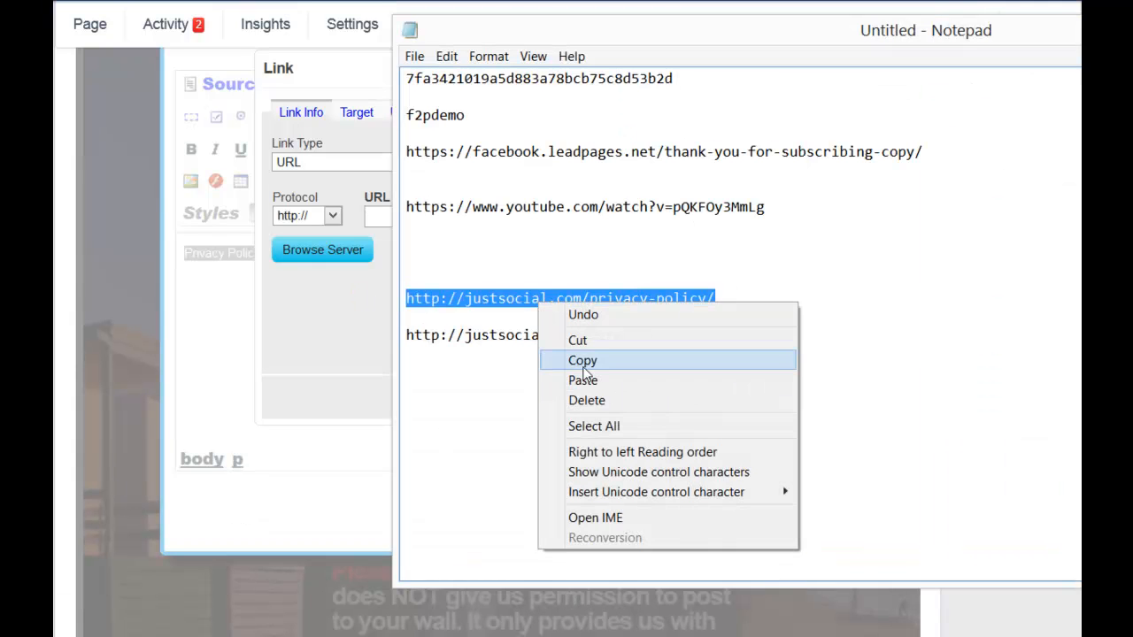
pyautogui.click(566, 359)
pyautogui.click(343, 171)
pyautogui.click(342, 162)
pyautogui.click(342, 162)
pyautogui.click(397, 214)
pyautogui.rightClick(398, 214)
pyautogui.click(431, 298)
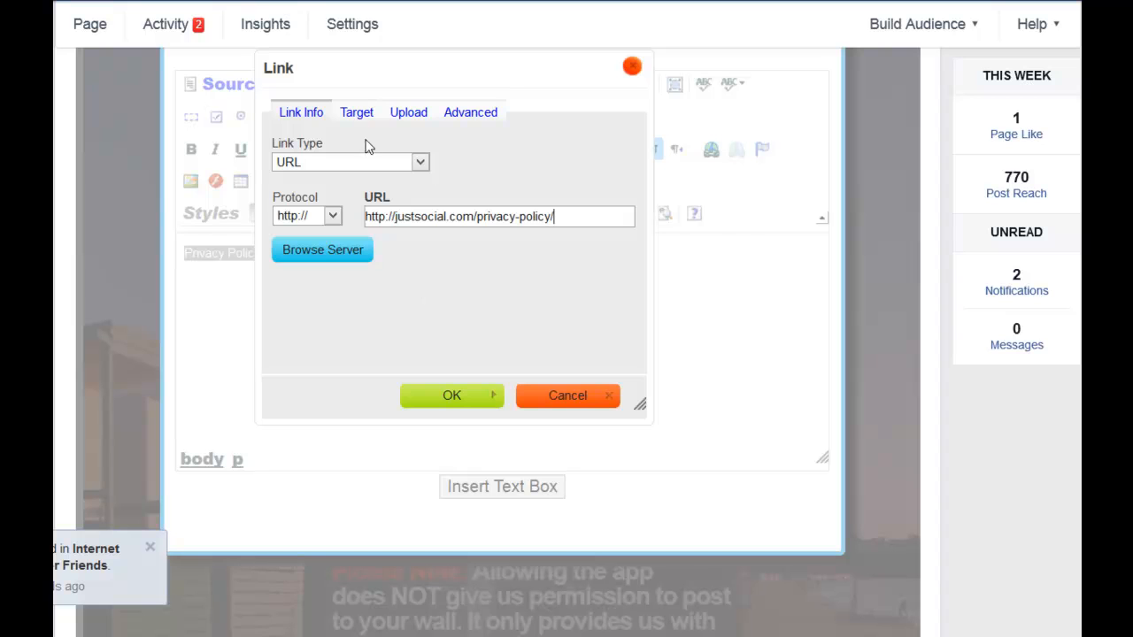
# Step: Set the Privacy Policy link's target to New Window (_blank) and apply the link
pyautogui.click(355, 114)
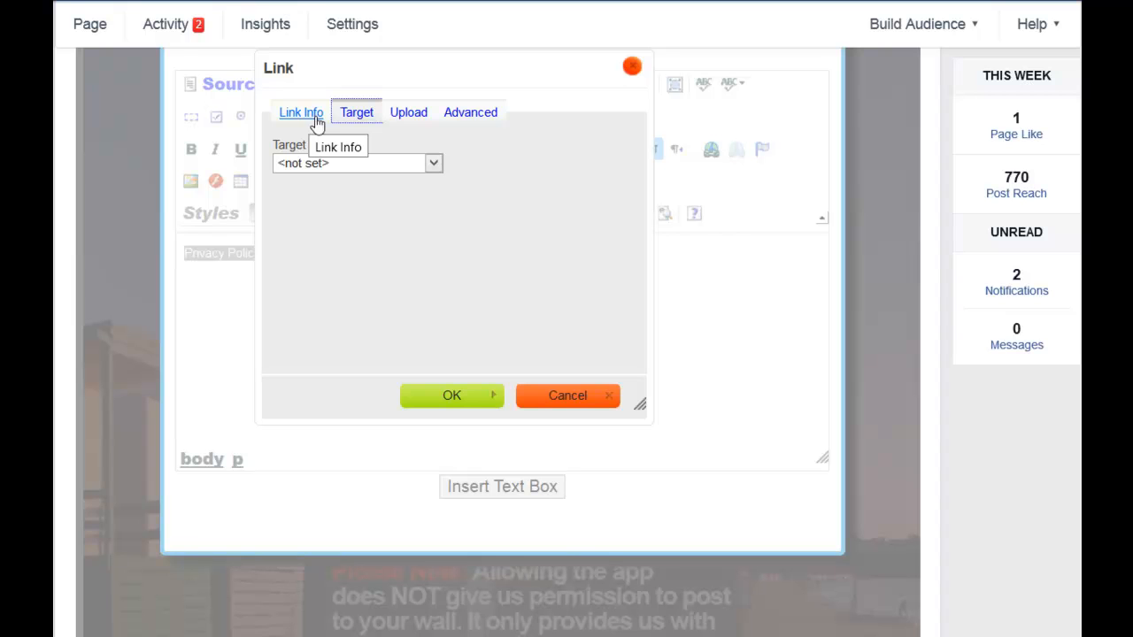
pyautogui.click(353, 167)
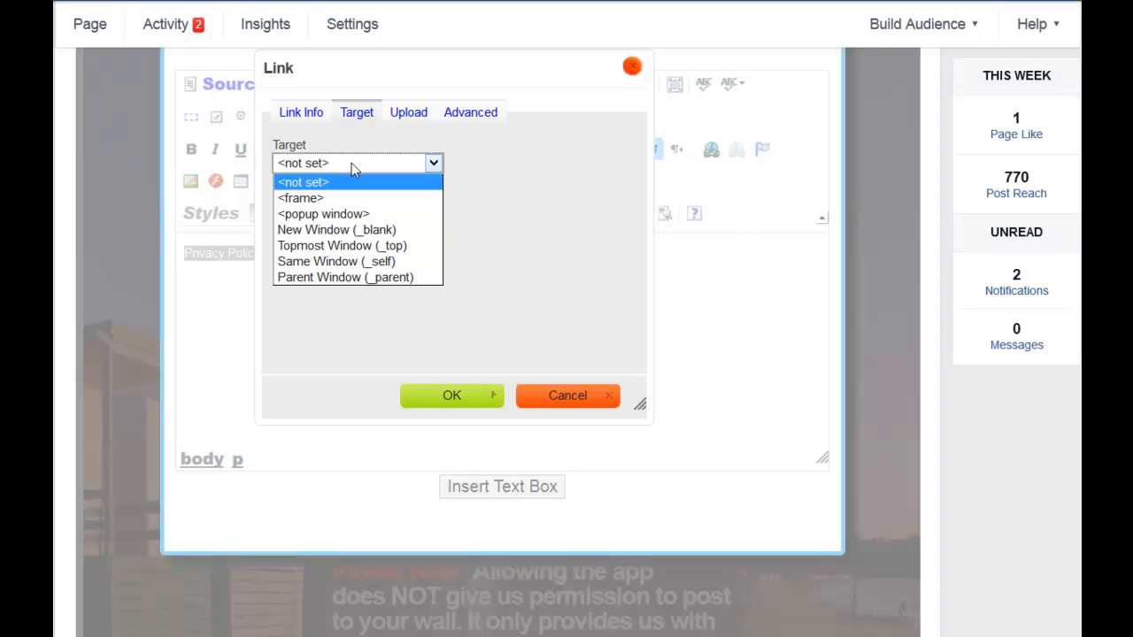
pyautogui.click(358, 230)
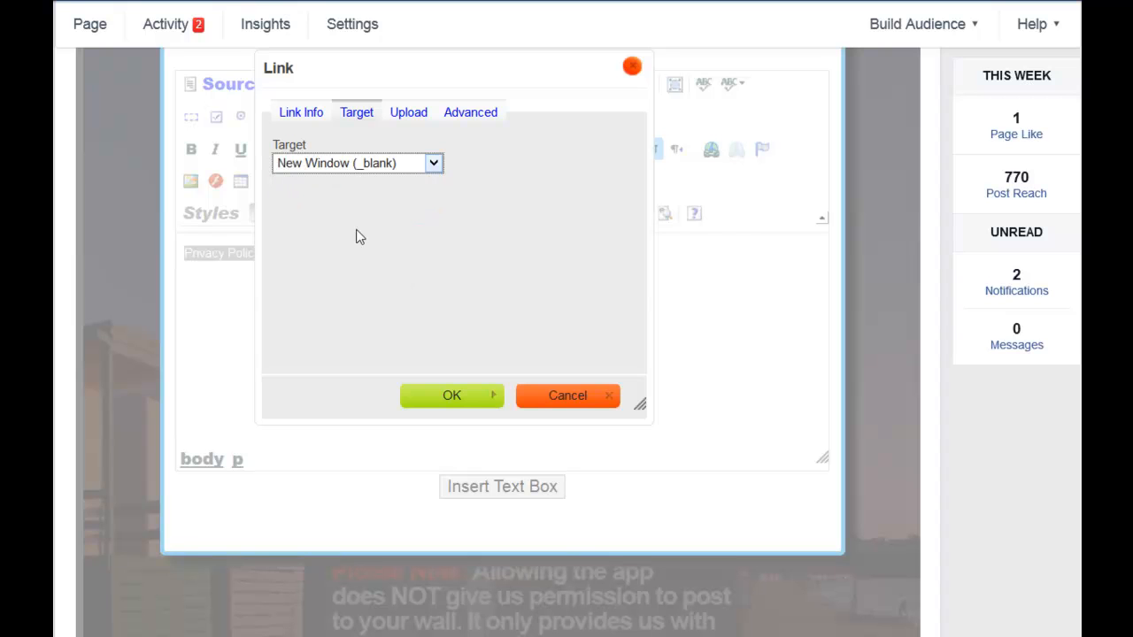
pyautogui.click(297, 115)
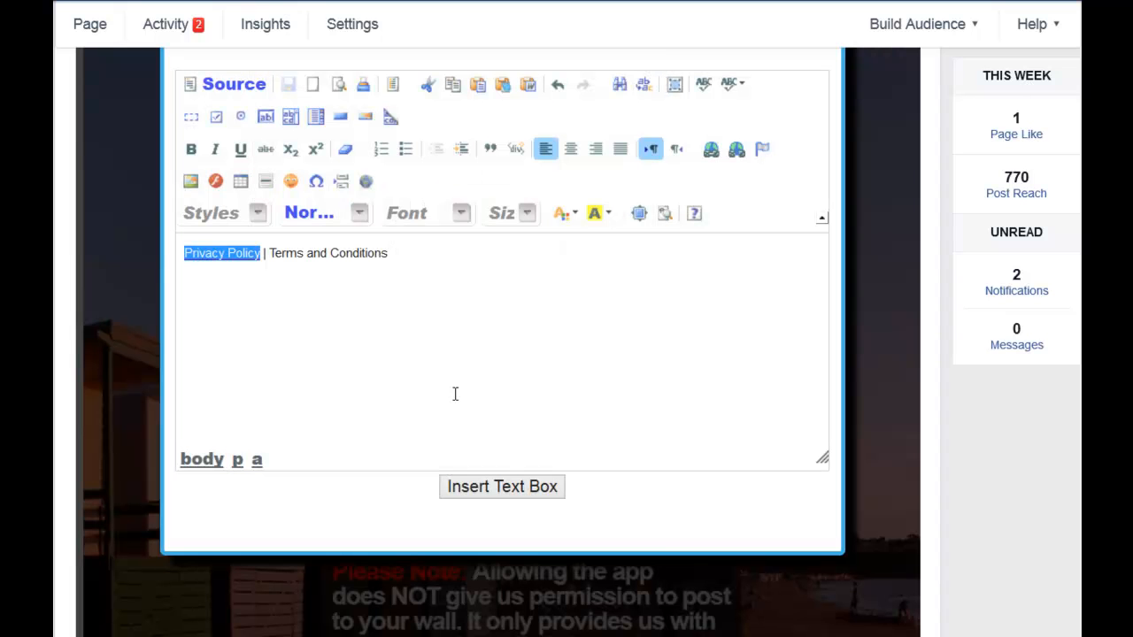
pyautogui.click(424, 255)
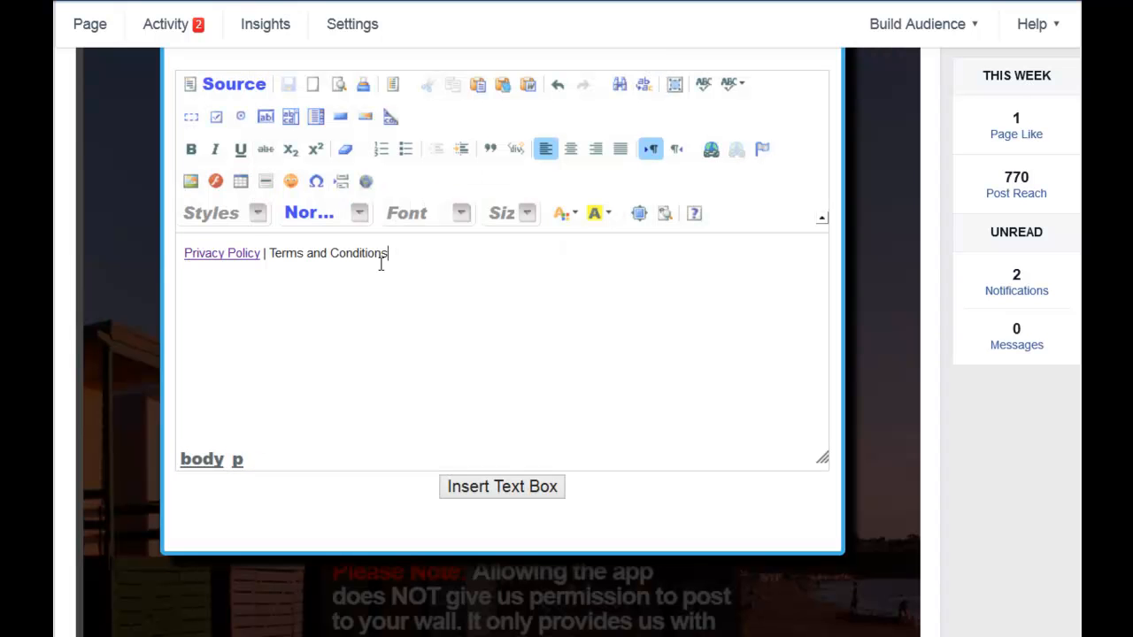
pyautogui.click(607, 586)
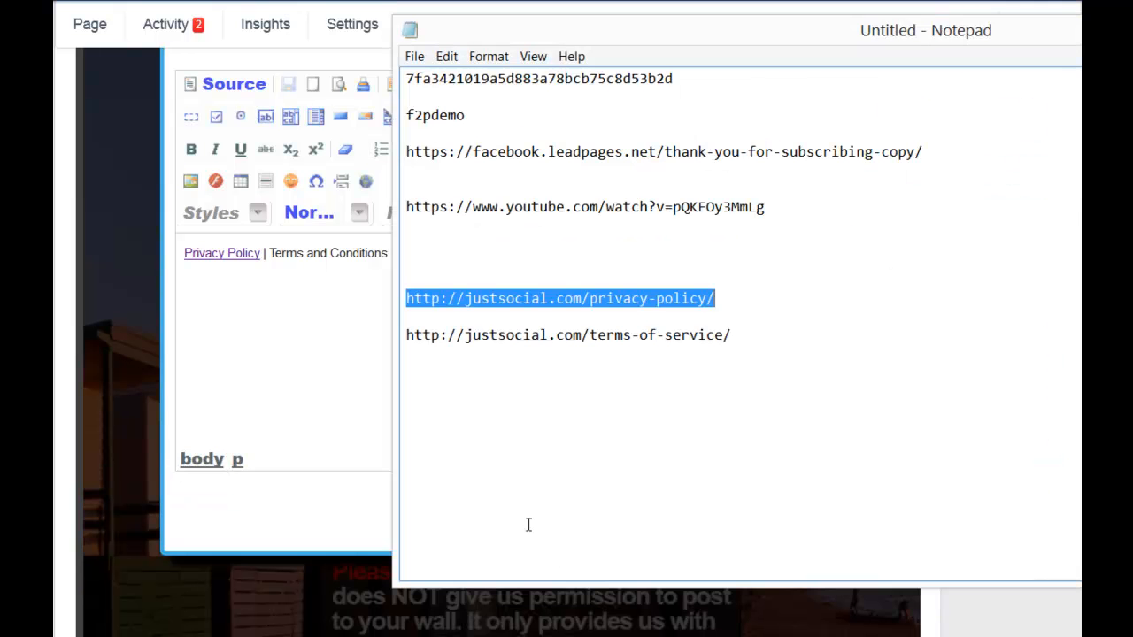
pyautogui.click(766, 335)
pyautogui.moveTo(766, 335); pyautogui.dragTo(405, 336)
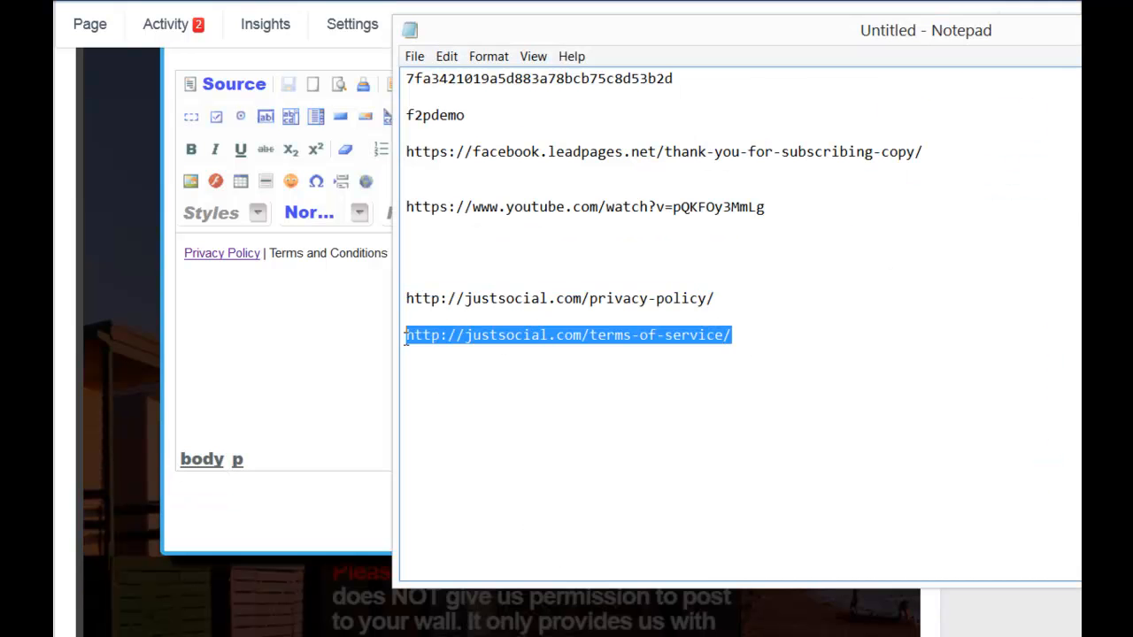
pyautogui.rightClick(452, 339)
pyautogui.click(483, 398)
pyautogui.click(344, 294)
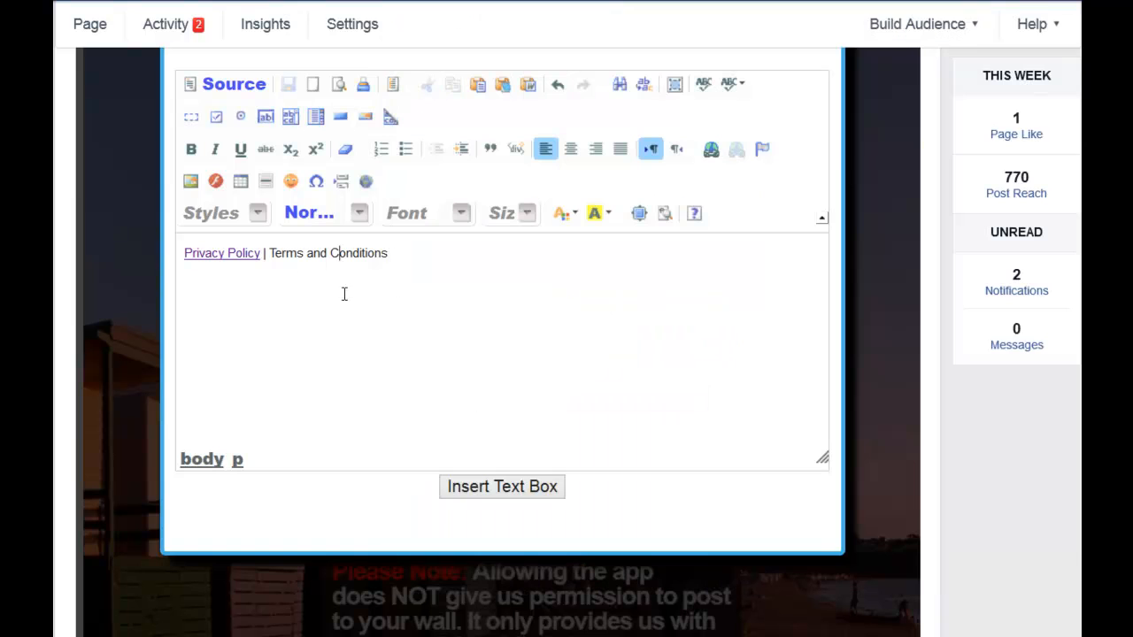
# Step: Start a link on the words "Terms and Conditions" and paste the copied terms-of-service address as its URL
pyautogui.moveTo(400, 254); pyautogui.dragTo(269, 253)
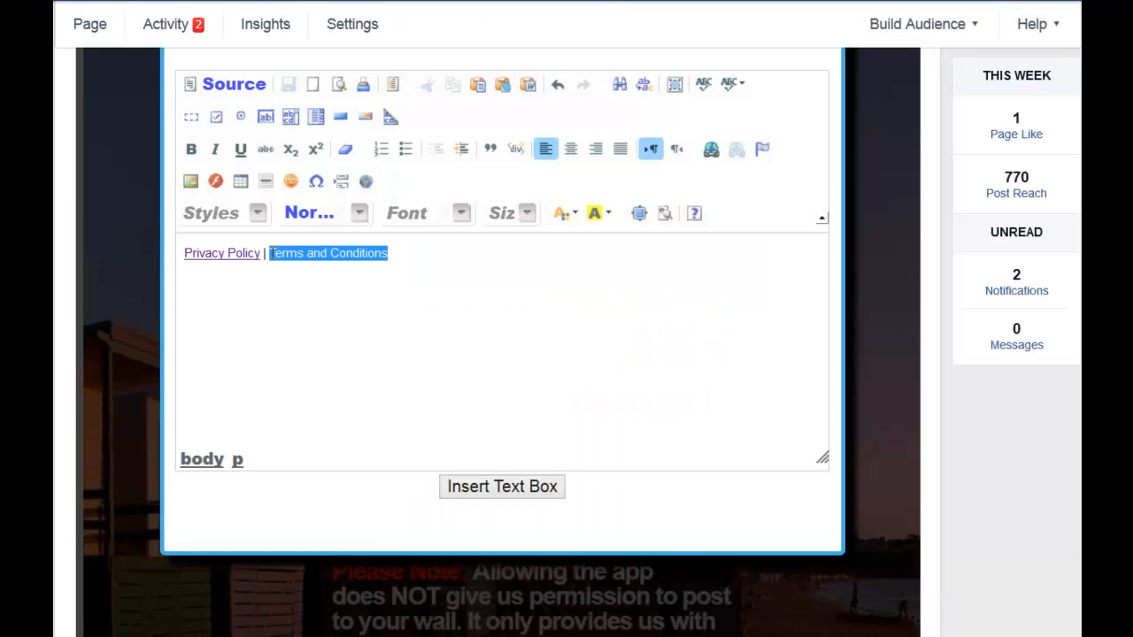
pyautogui.click(711, 149)
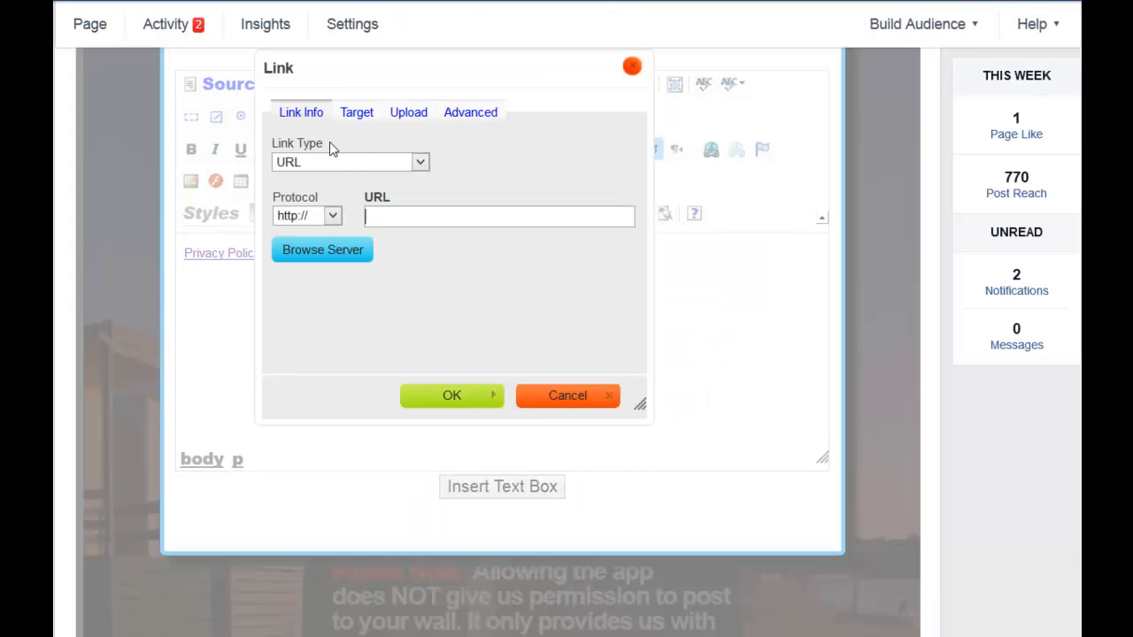
pyautogui.rightClick(400, 218)
pyautogui.click(425, 289)
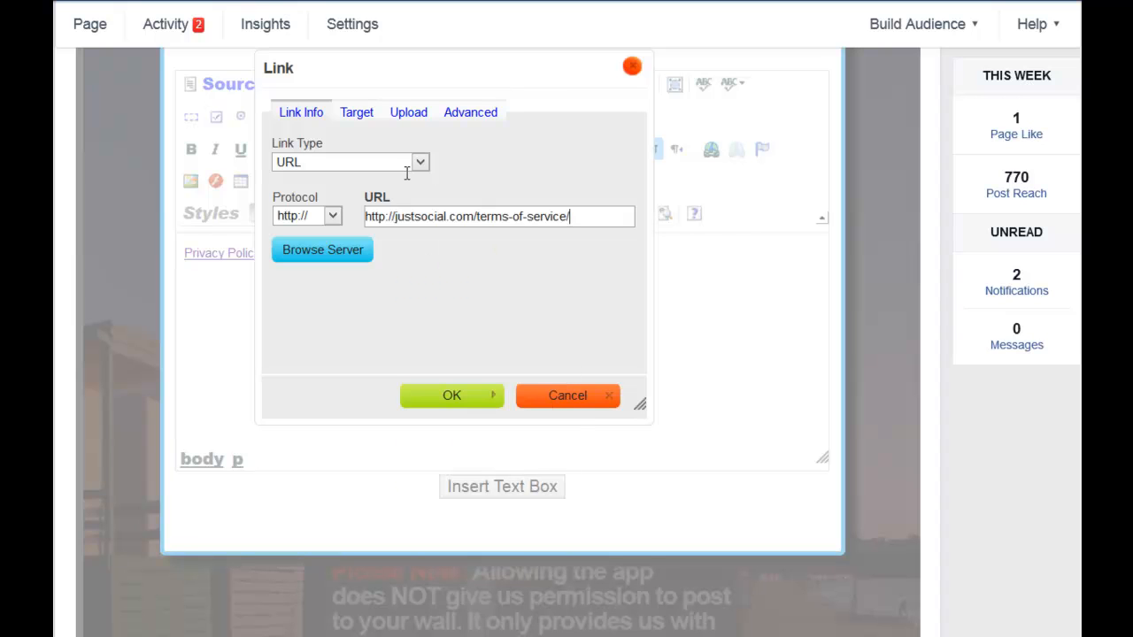
# Step: Set the Terms and Conditions link's target to New Window (_blank) and apply the link
pyautogui.click(353, 115)
pyautogui.click(347, 166)
pyautogui.click(346, 167)
pyautogui.click(359, 163)
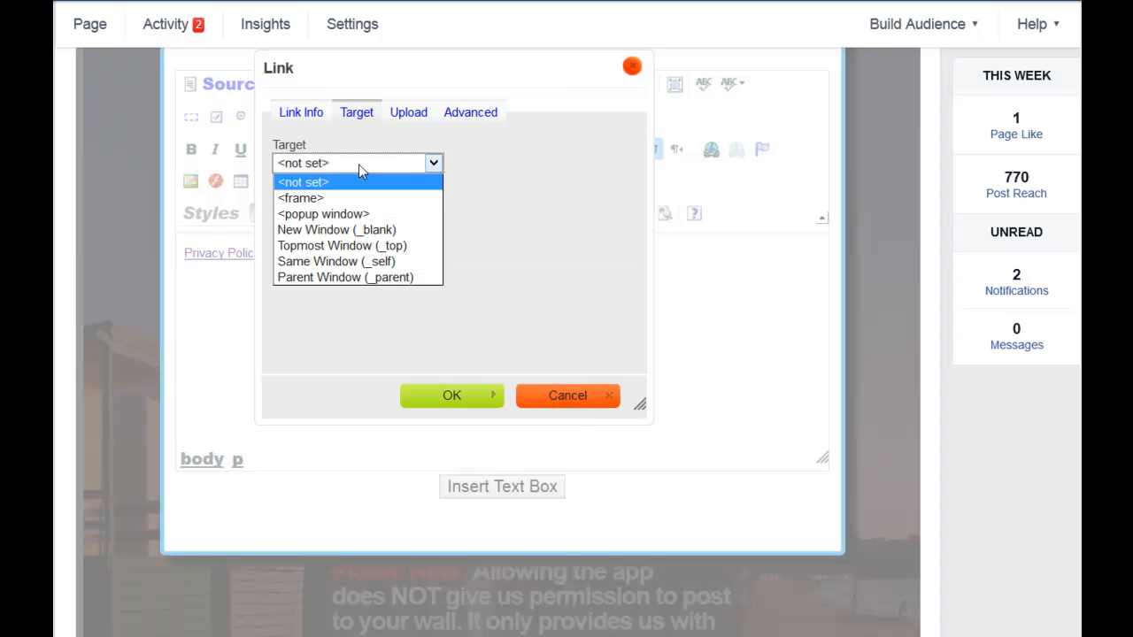
pyautogui.click(337, 229)
pyautogui.click(447, 396)
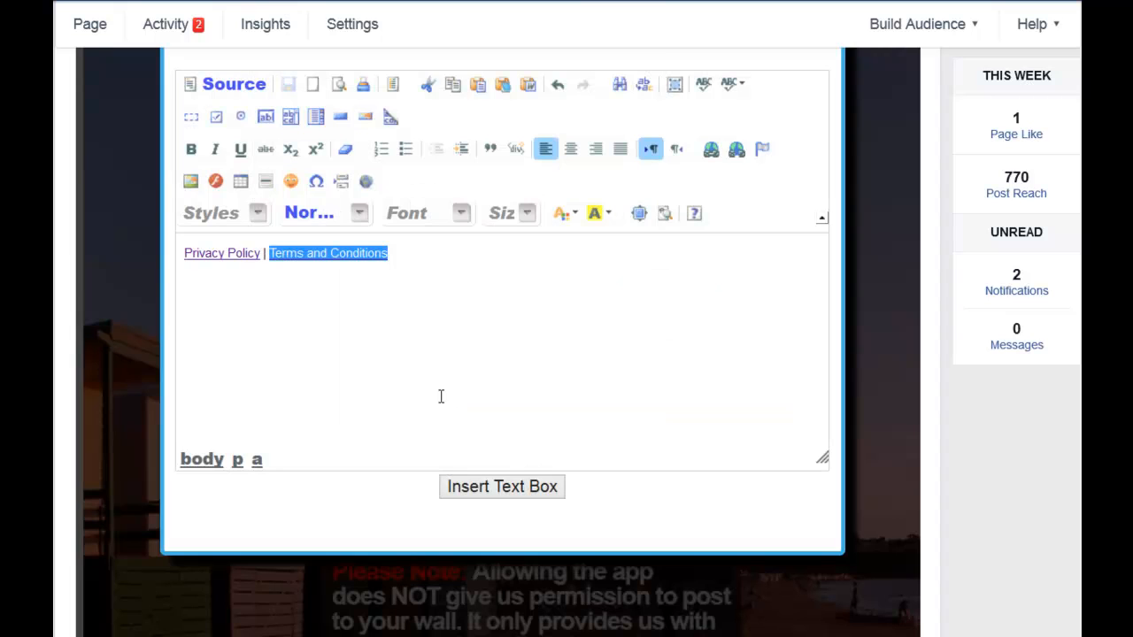
# Step: Set the whole "Privacy Policy | Terms and Conditions" line to font size 9 and check its HTML source
pyautogui.moveTo(420, 241); pyautogui.dragTo(169, 256)
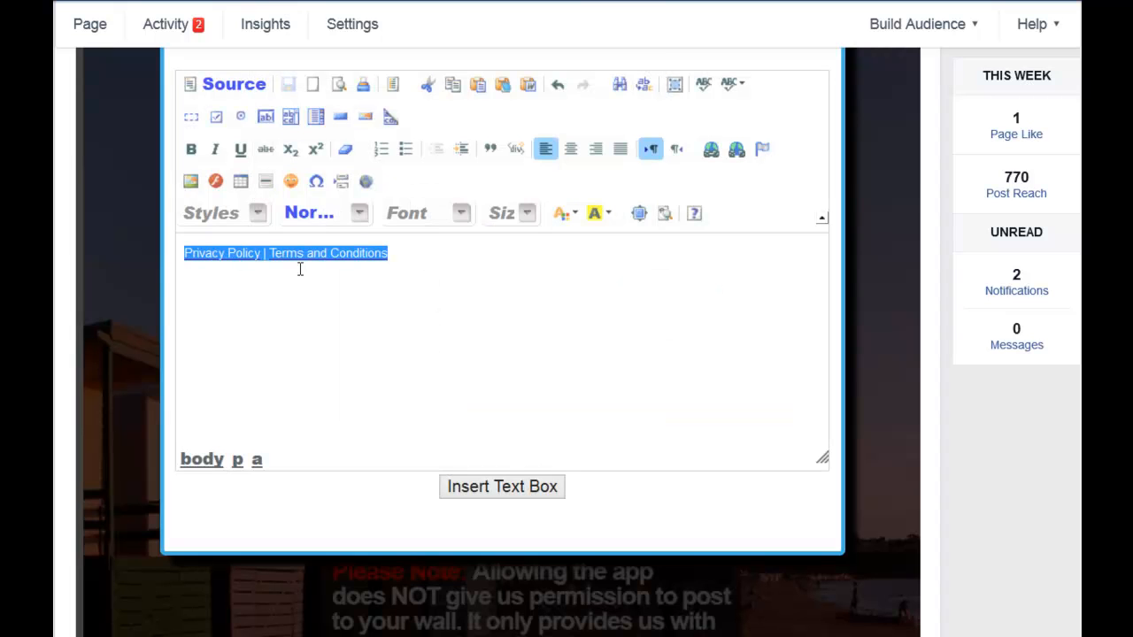
pyautogui.click(527, 215)
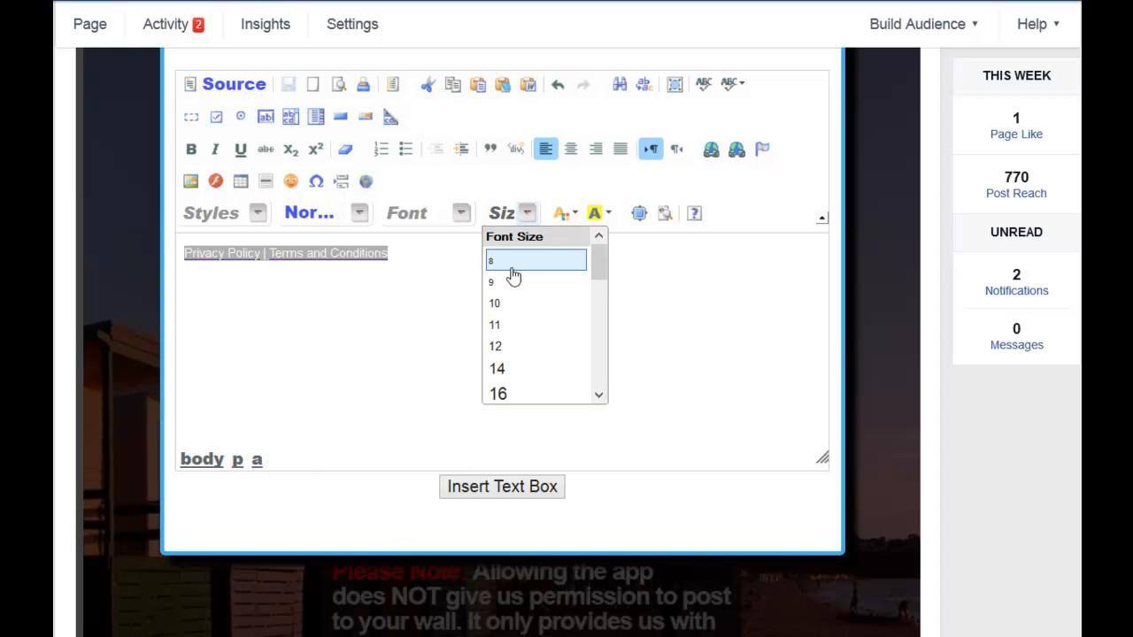
pyautogui.click(508, 279)
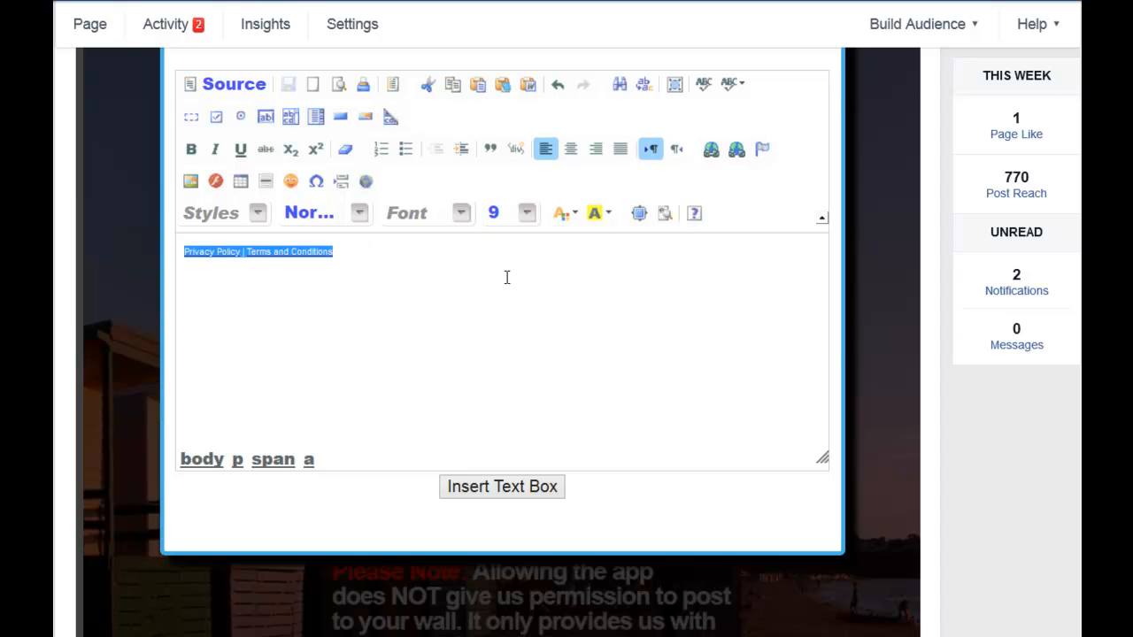
pyautogui.scroll(4, 428, 347)
pyautogui.scroll(-3, 429, 347)
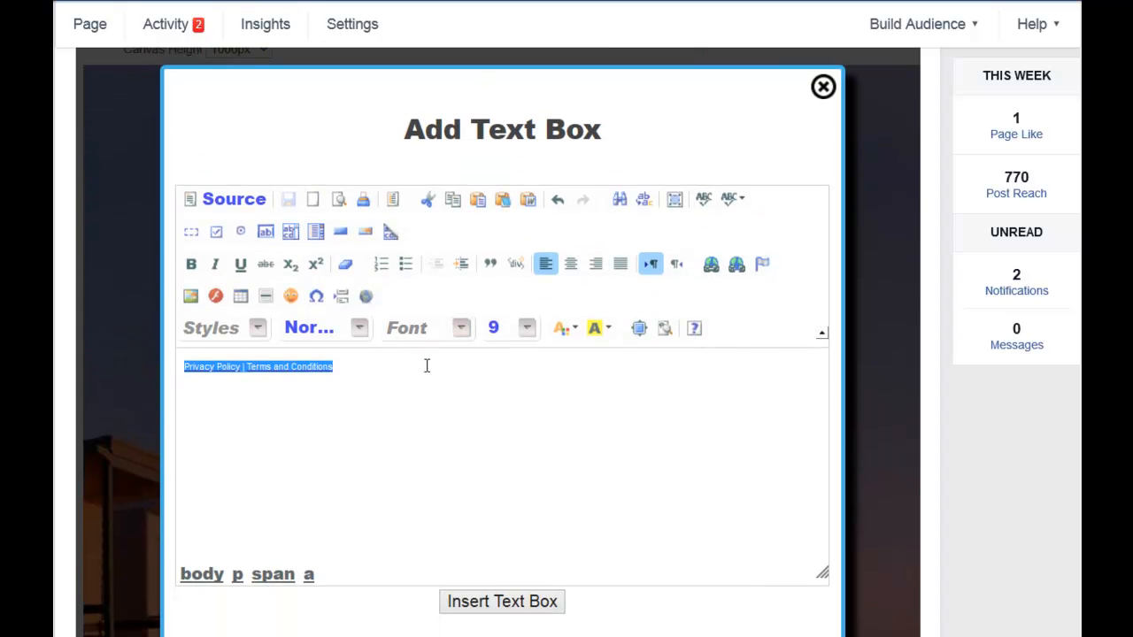
pyautogui.click(427, 365)
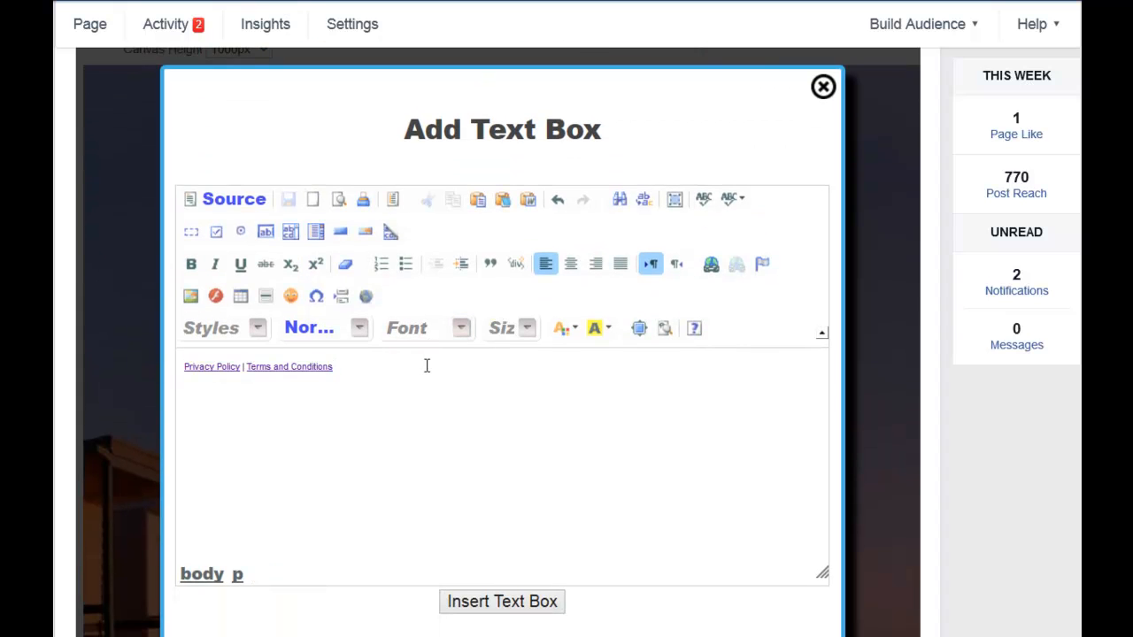
pyautogui.click(236, 201)
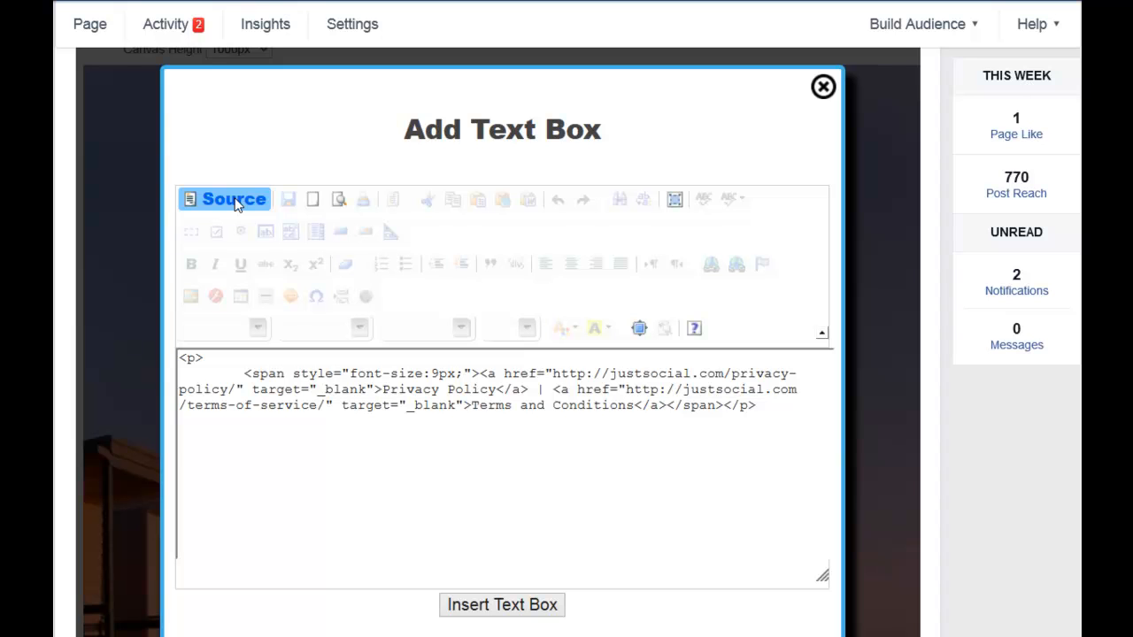
pyautogui.click(235, 201)
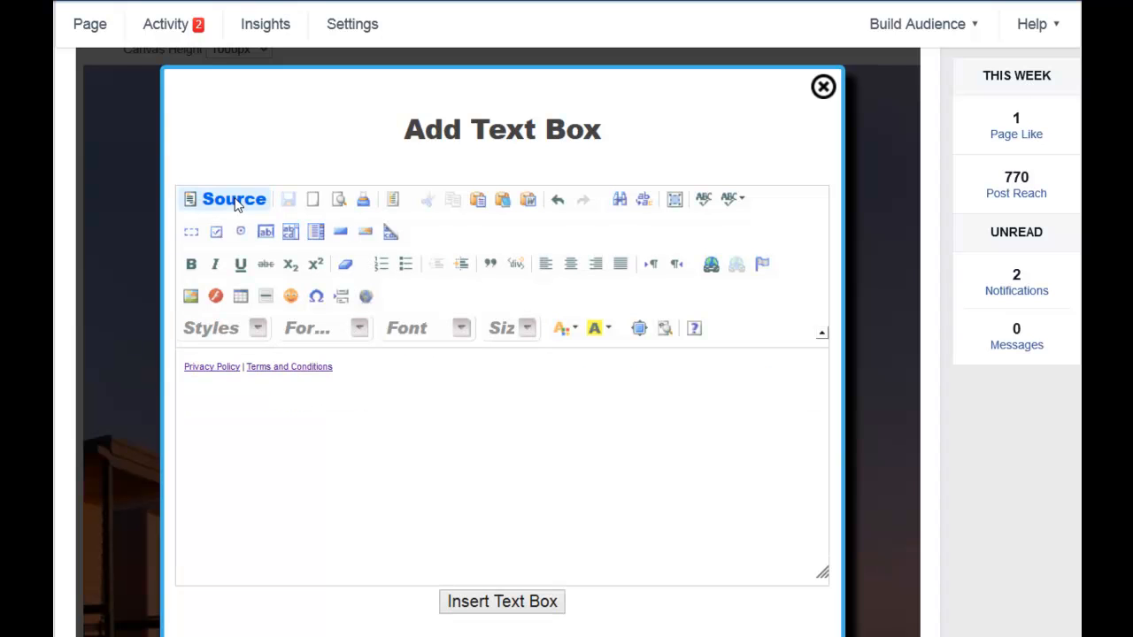
# Step: Insert the text box on the canvas and move it onto the sand in the background's lower-right corner
pyautogui.click(498, 603)
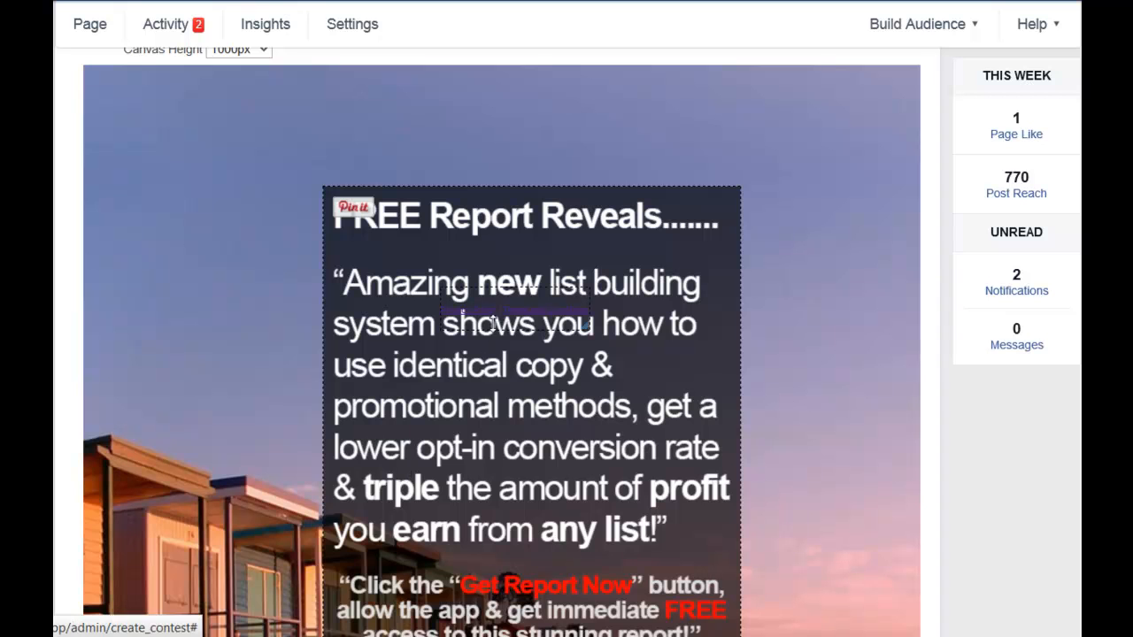
pyautogui.scroll(-2, 533, 259)
pyautogui.moveTo(519, 177); pyautogui.dragTo(547, 522)
pyautogui.scroll(-5, 513, 264)
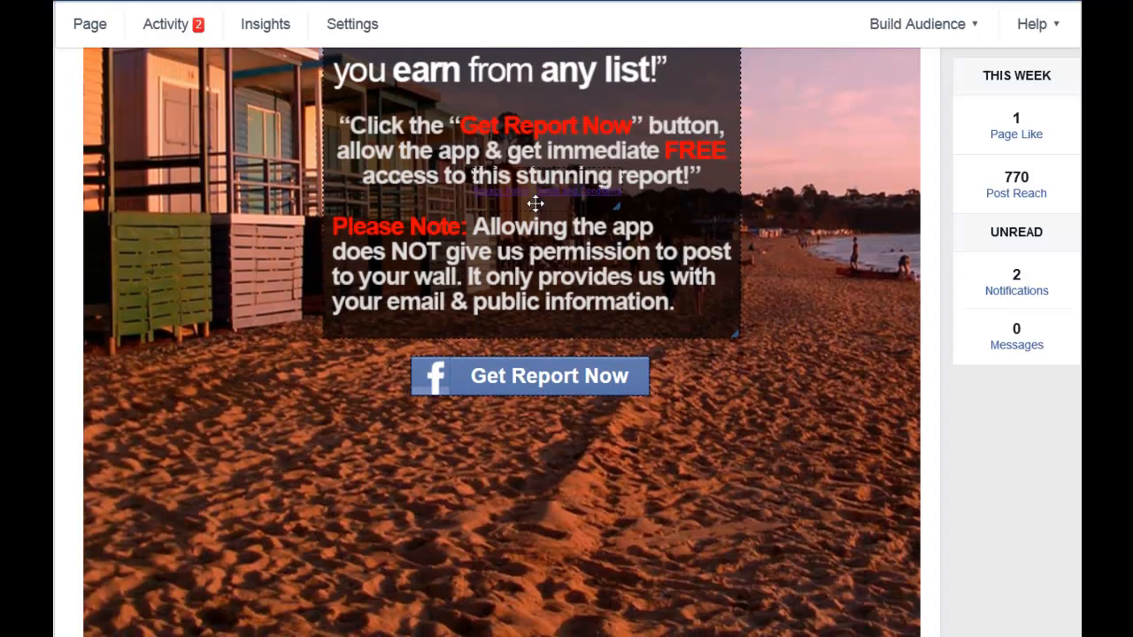
pyautogui.moveTo(563, 181); pyautogui.dragTo(825, 587)
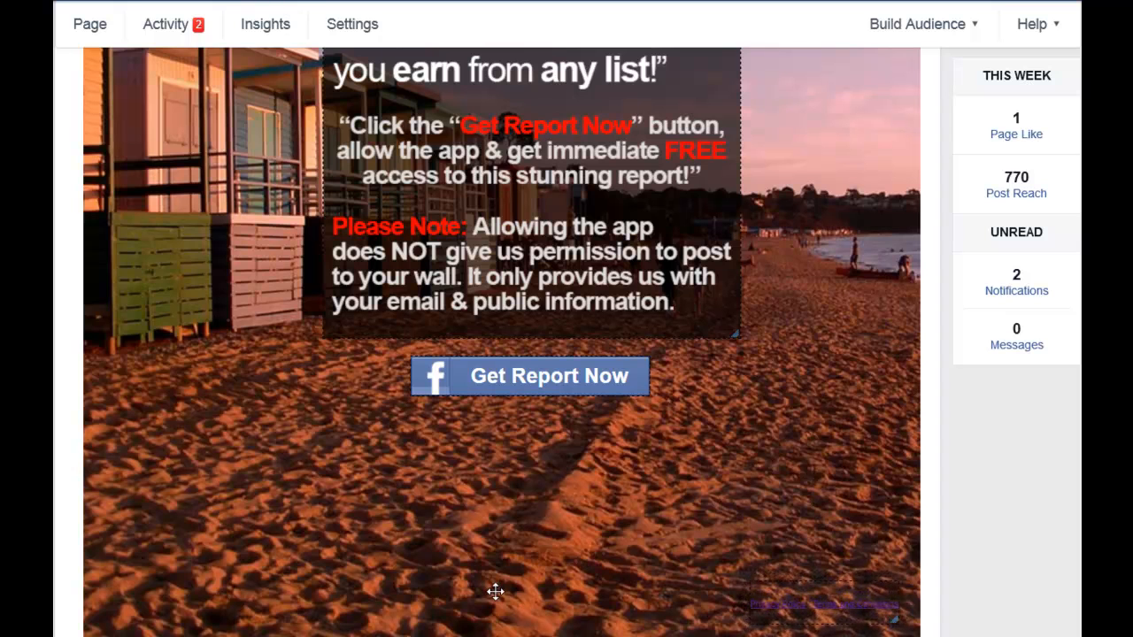
# Step: Save the finished page in the page builder and dismiss the confirmation
pyautogui.scroll(3, 488, 571)
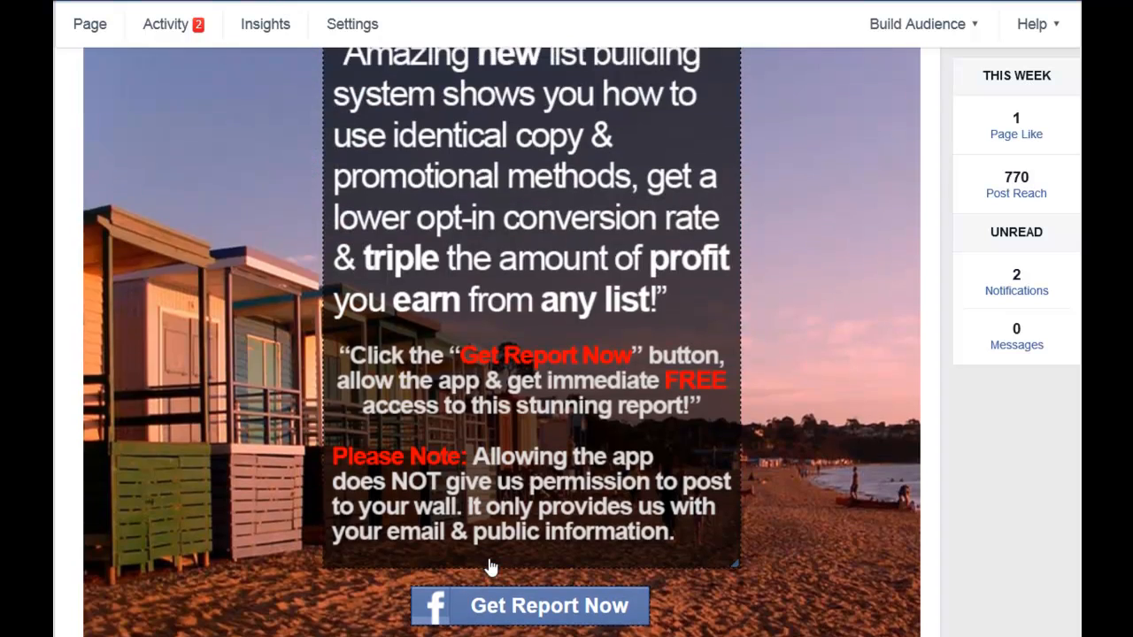
pyautogui.scroll(4, 487, 540)
pyautogui.scroll(-5, 470, 511)
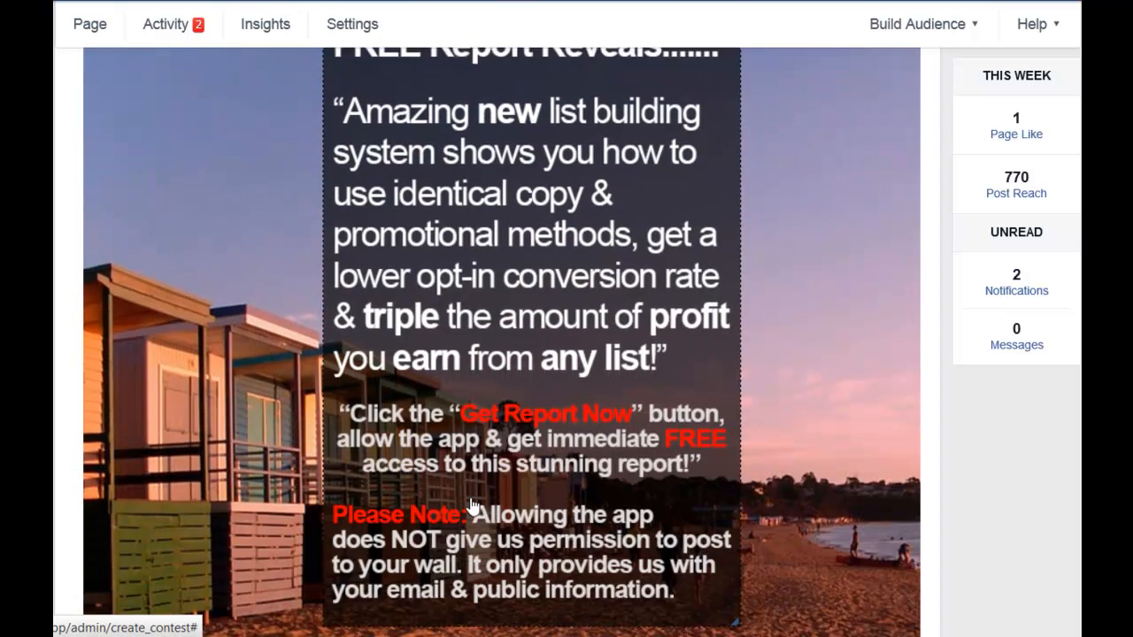
pyautogui.scroll(4, 472, 505)
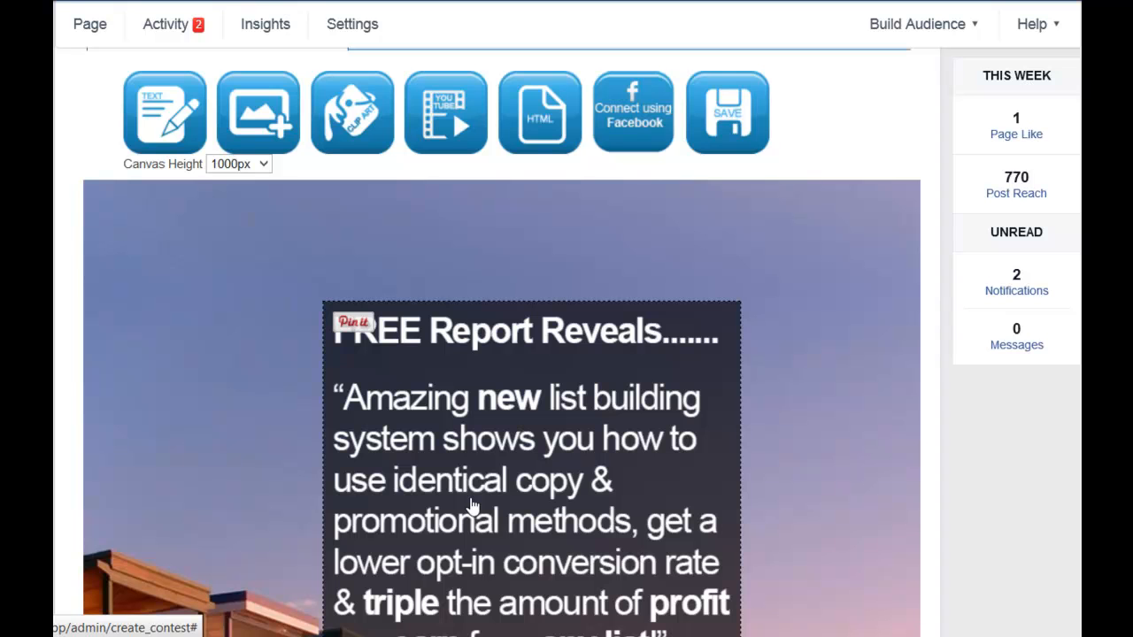
pyautogui.click(715, 108)
pyautogui.click(784, 233)
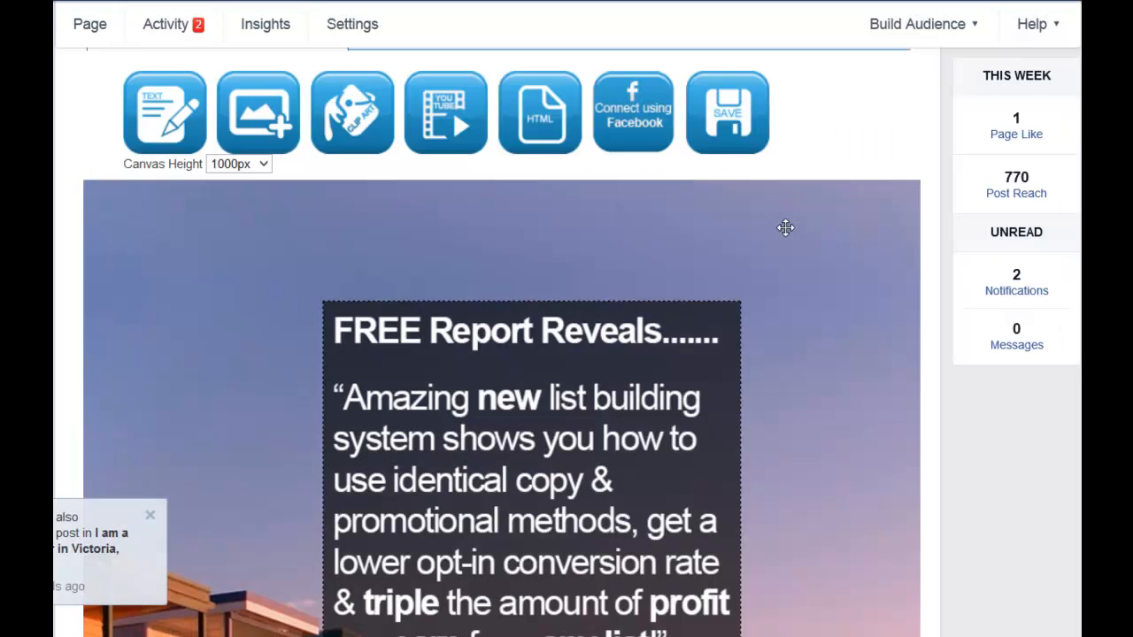
# Step: Dismiss the Facebook notification and turn off the custom terms and conditions option meant for contests
pyautogui.scroll(-10, 780, 233)
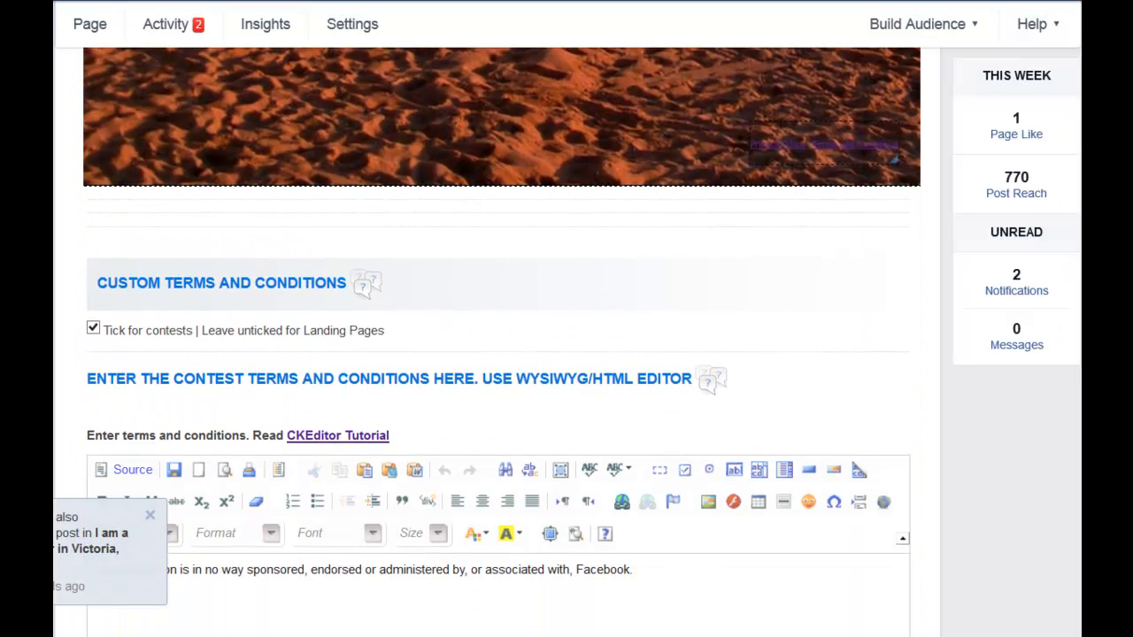
pyautogui.click(150, 516)
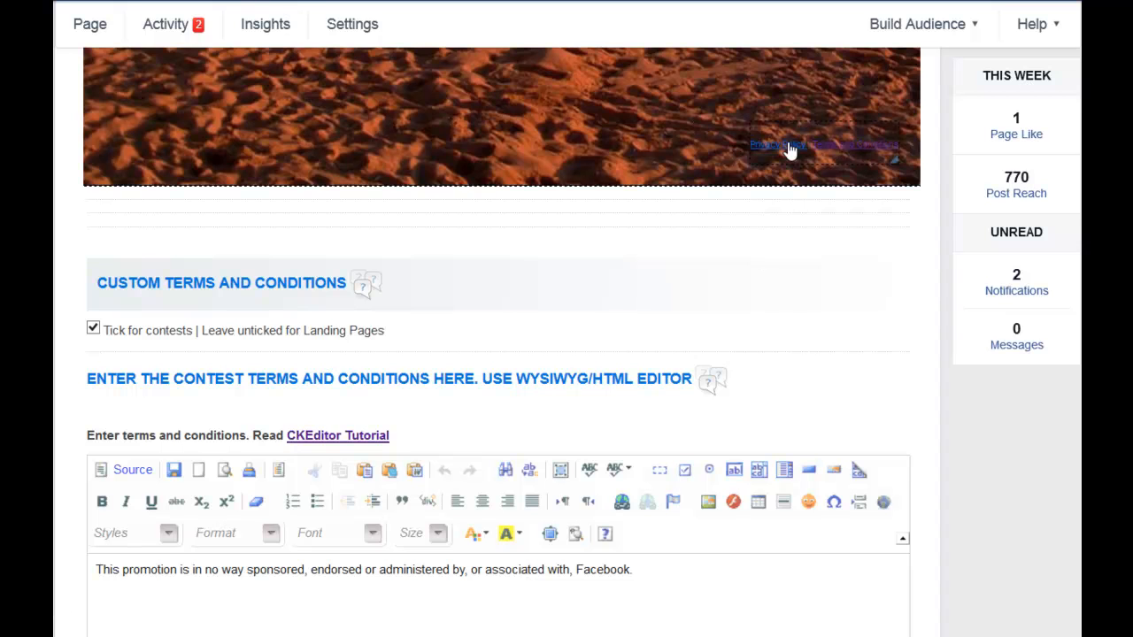
pyautogui.scroll(-2, 344, 230)
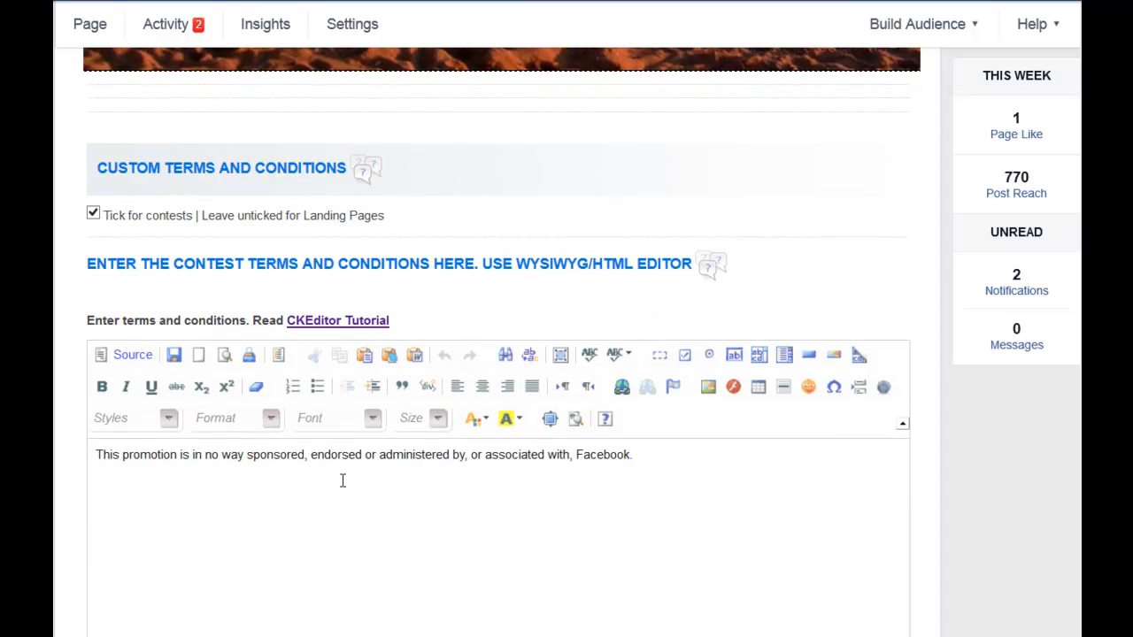
pyautogui.click(93, 215)
# Step: Choose Get Response as the auto-responder and paste the campaign name "f2pdemo" copied from the Notepad notes
pyautogui.scroll(-2, 189, 233)
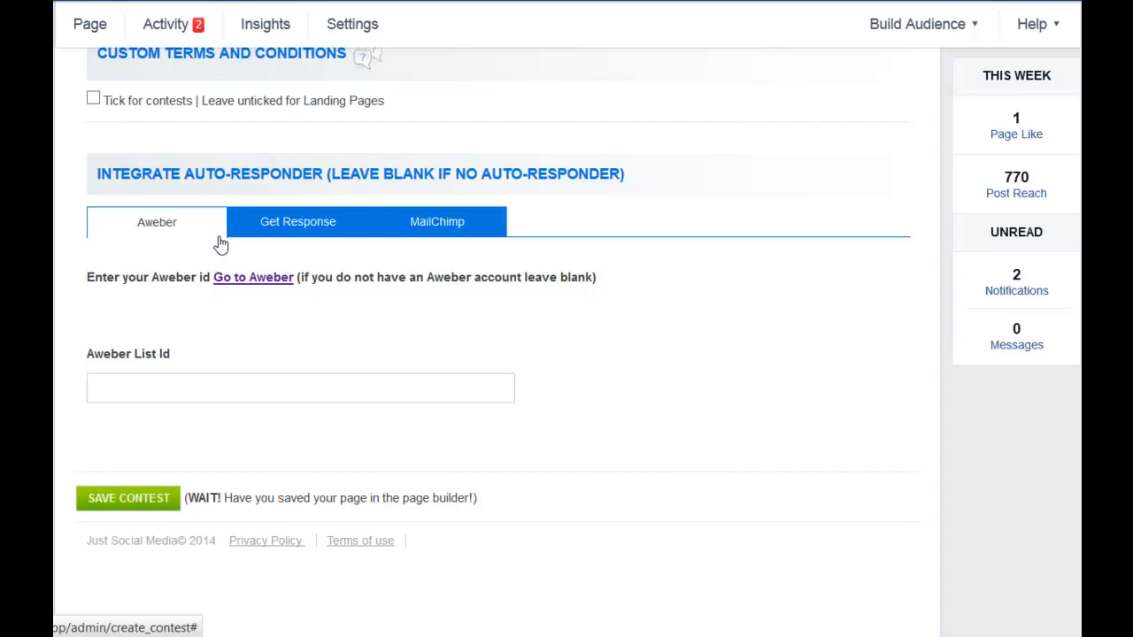
pyautogui.click(310, 233)
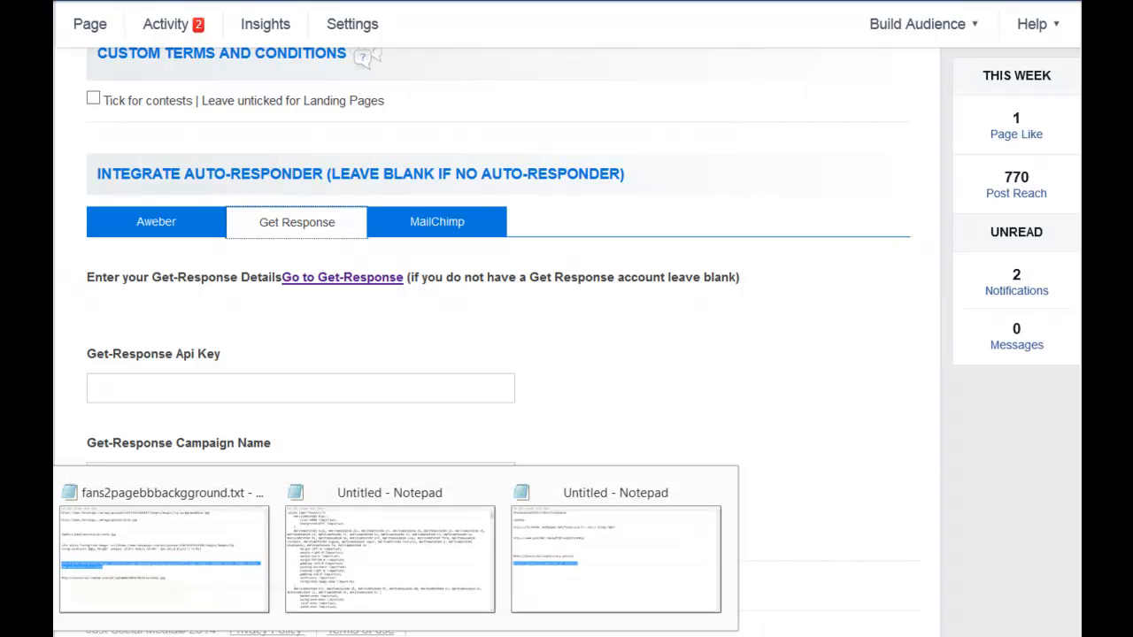
pyautogui.click(614, 551)
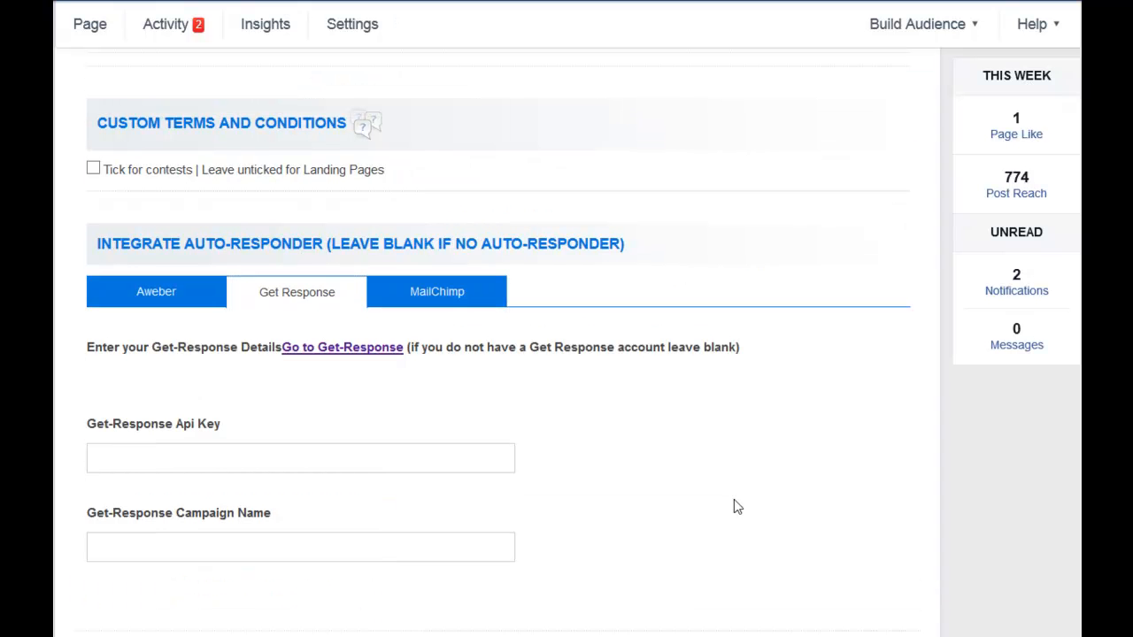
pyautogui.click(599, 547)
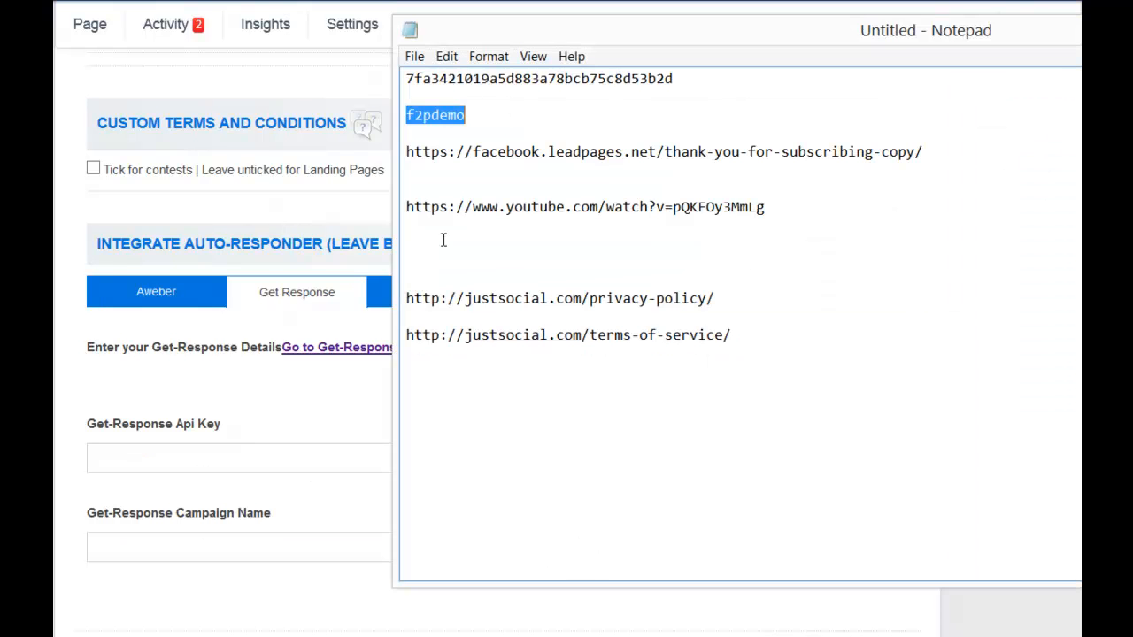
pyautogui.rightClick(426, 116)
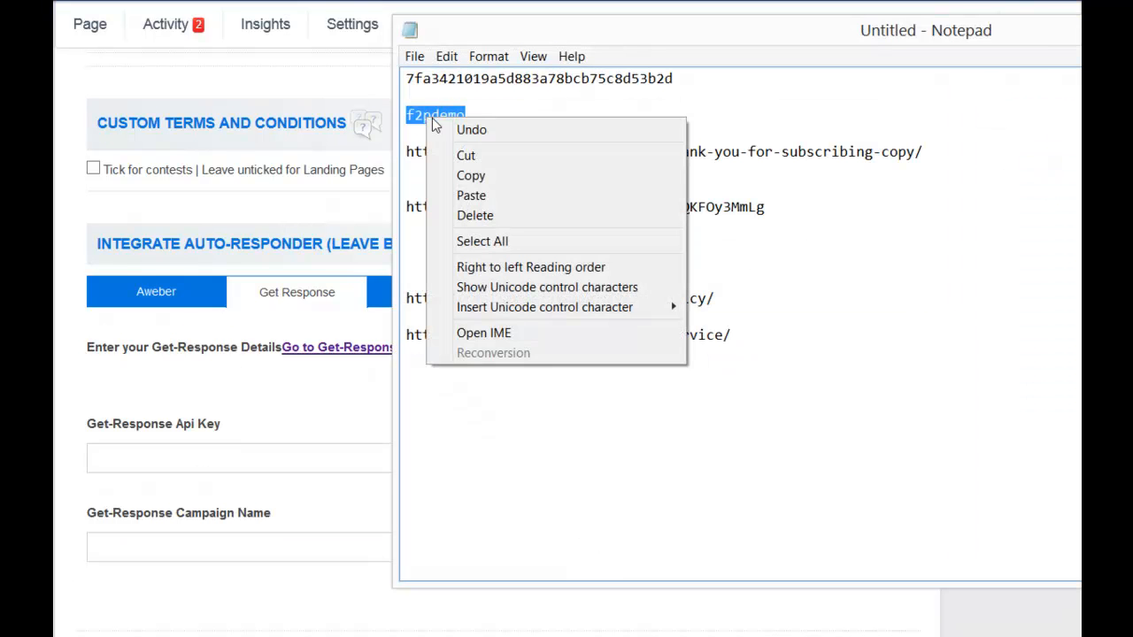
pyautogui.click(462, 176)
pyautogui.click(124, 543)
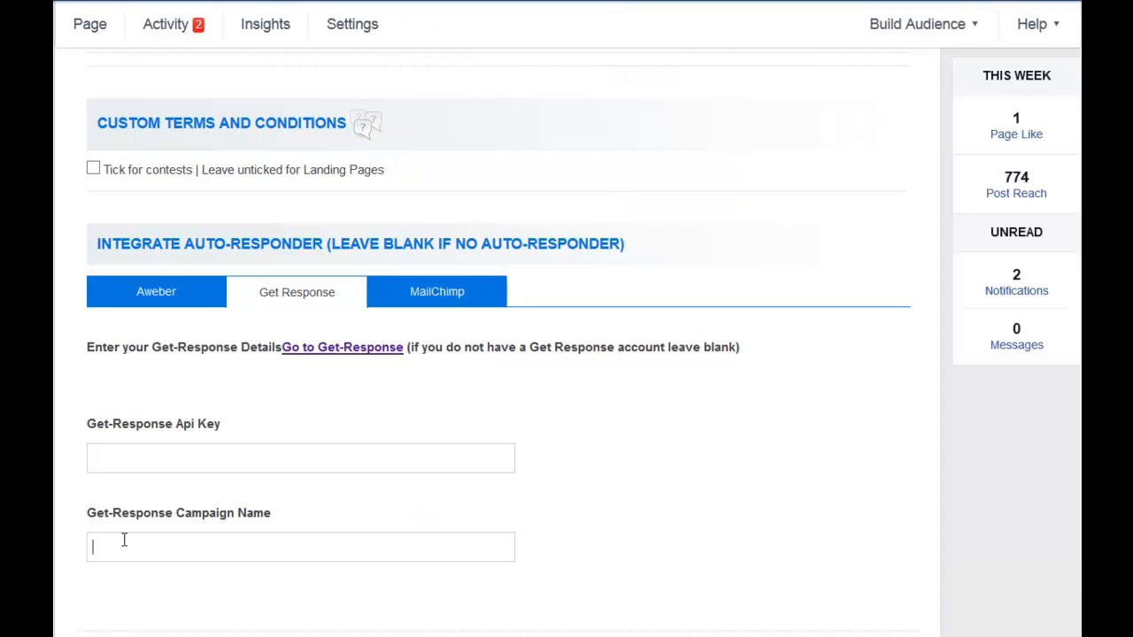
pyautogui.rightClick(148, 556)
pyautogui.click(181, 326)
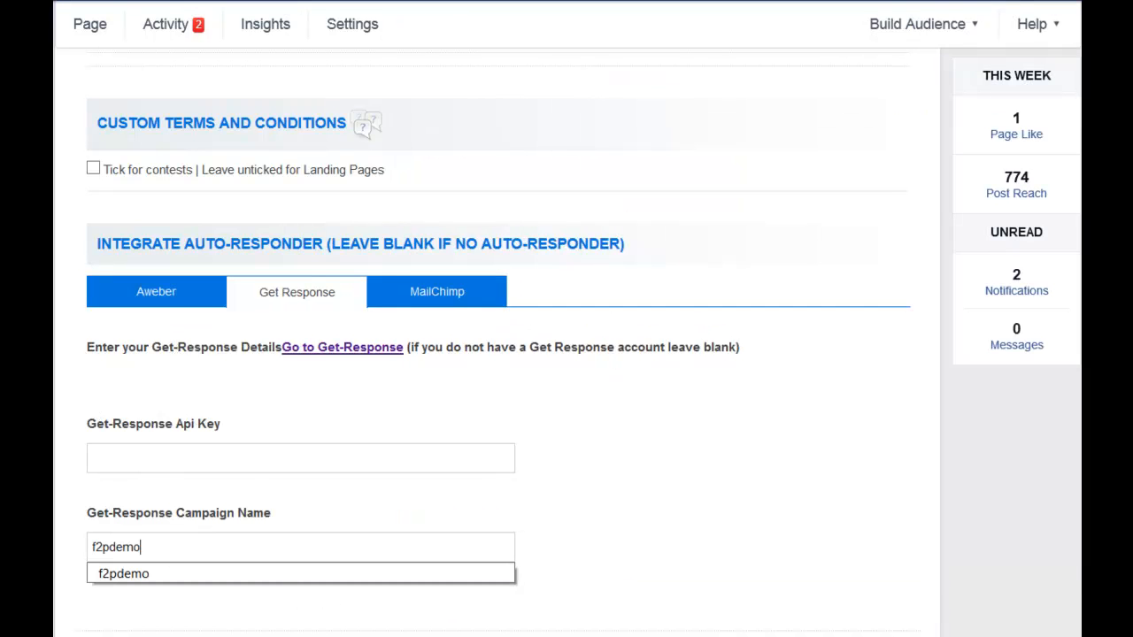
# Step: Copy the API key from the Notepad notes and paste it into the Get-Response Api Key field
pyautogui.click(571, 572)
pyautogui.moveTo(674, 80); pyautogui.dragTo(374, 82)
pyautogui.rightClick(479, 76)
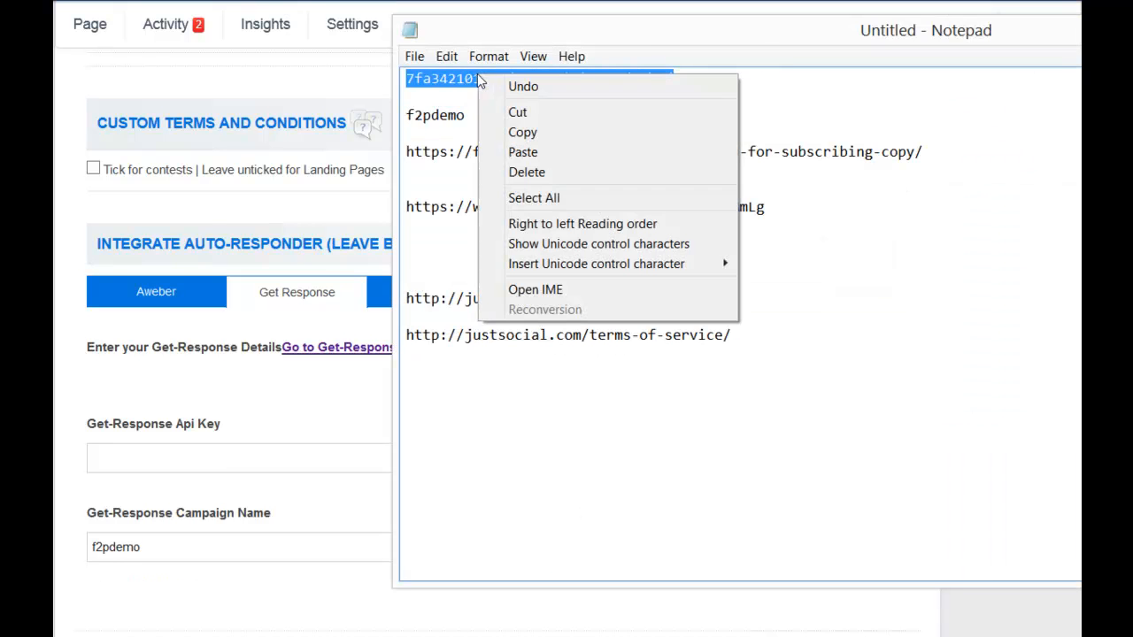
pyautogui.click(518, 130)
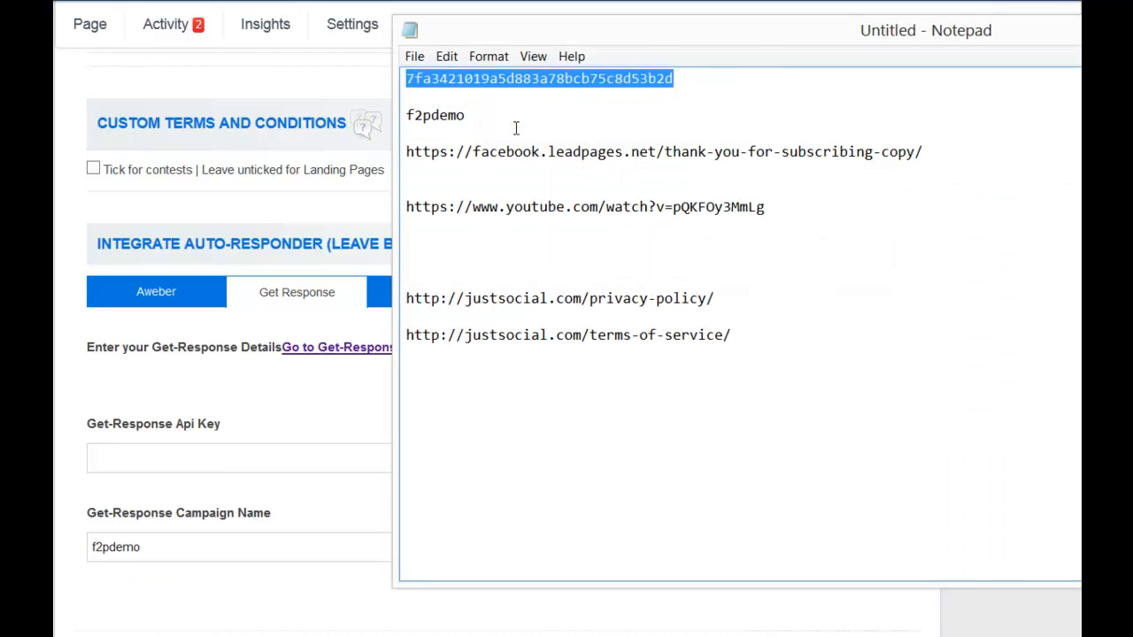
pyautogui.rightClick(169, 456)
pyautogui.click(199, 238)
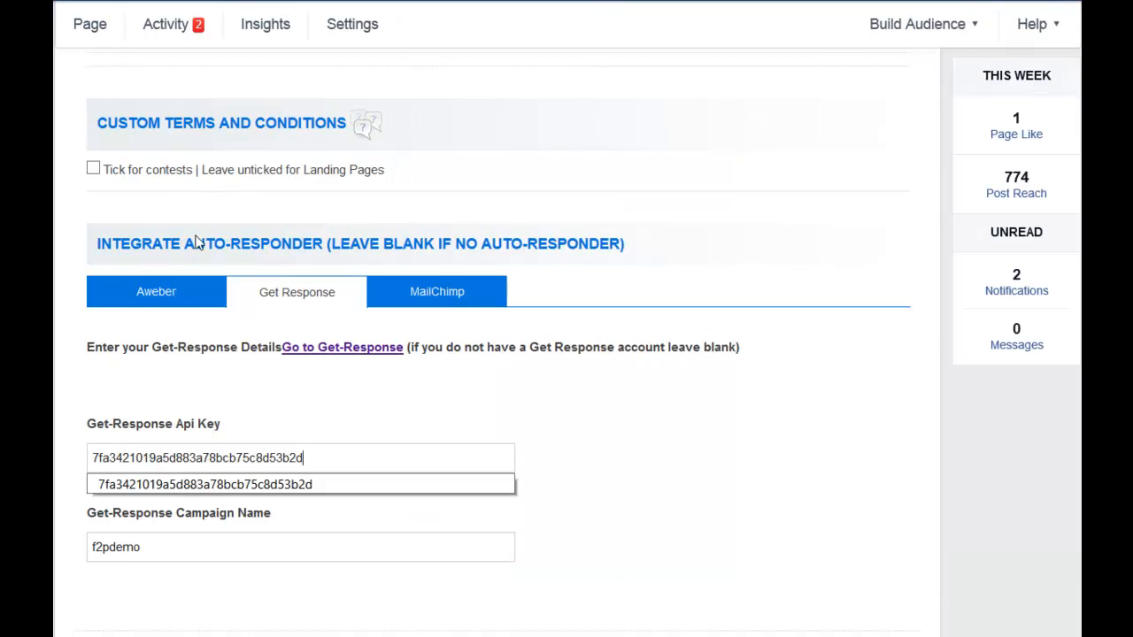
pyautogui.click(416, 502)
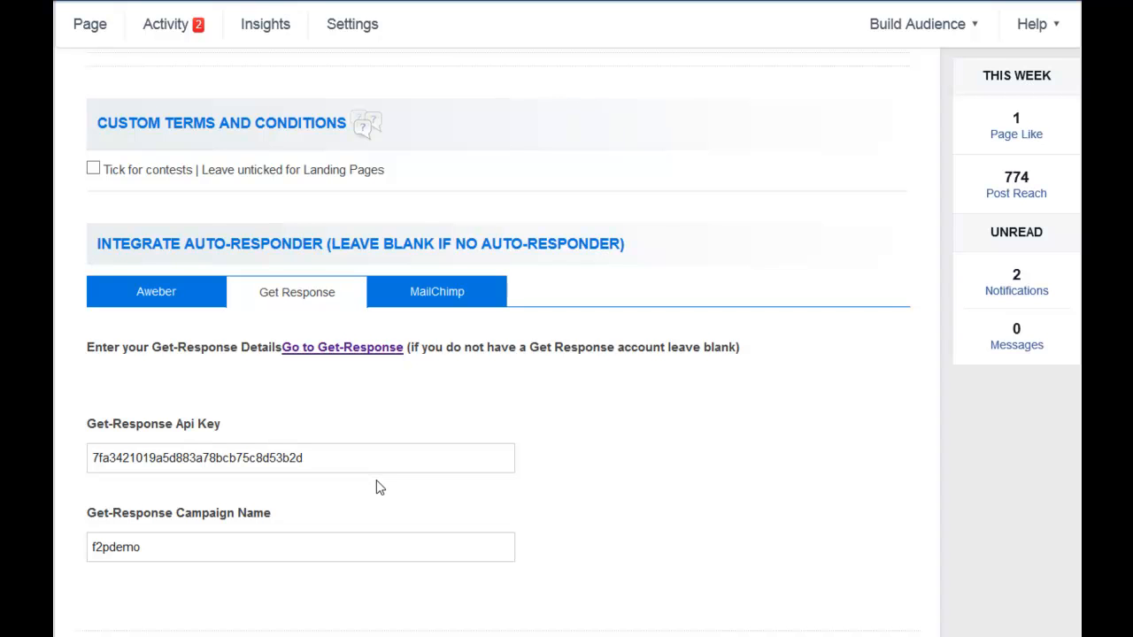
# Step: Save the page content again in the drag and drop page builder and dismiss the confirmation
pyautogui.scroll(1, 386, 487)
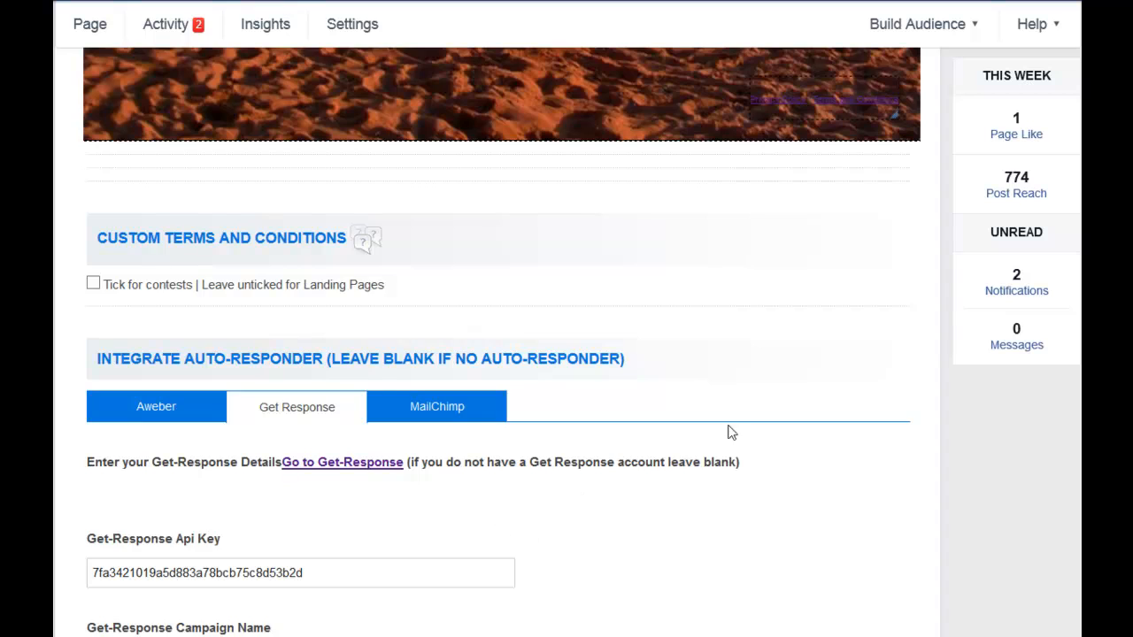
pyautogui.scroll(10, 599, 337)
pyautogui.scroll(3, 630, 357)
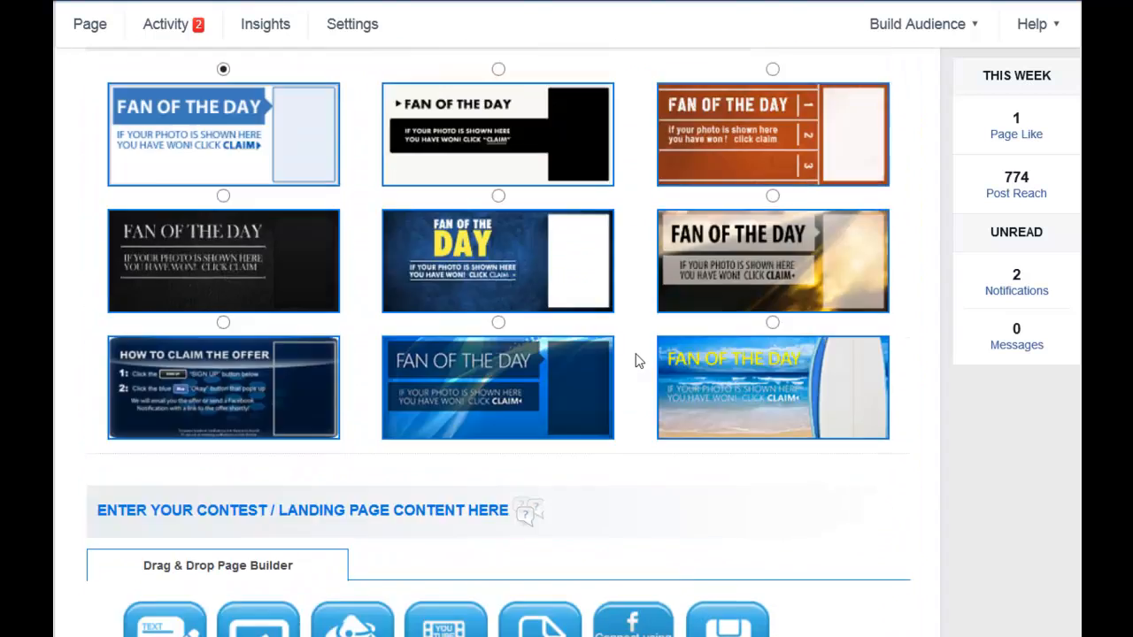
pyautogui.scroll(-3, 640, 362)
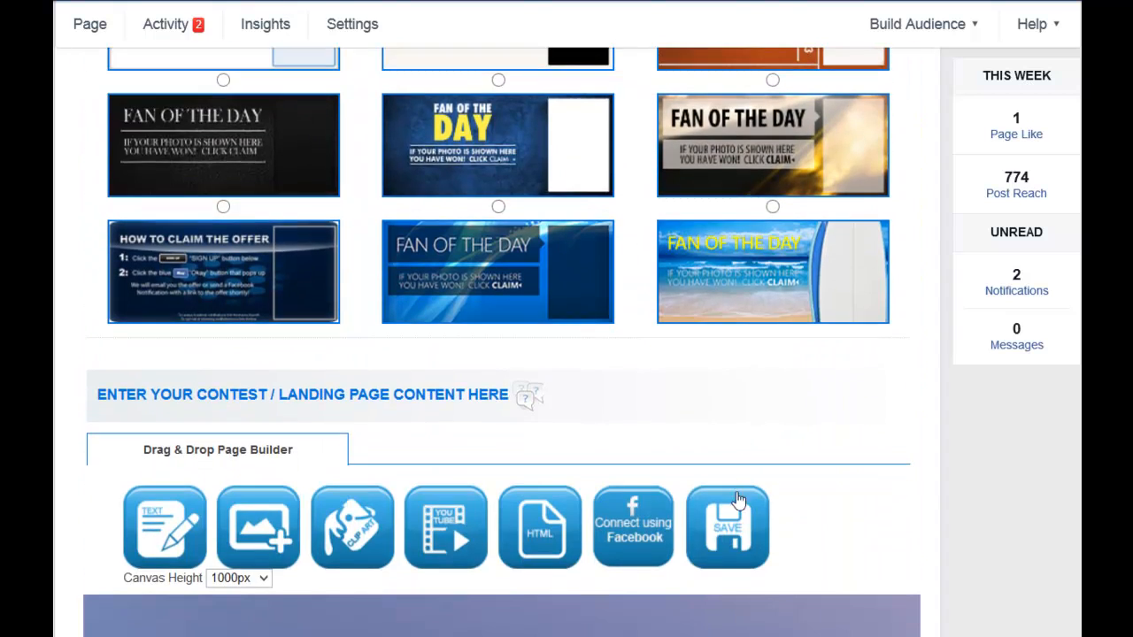
pyautogui.click(727, 528)
pyautogui.click(772, 232)
# Step: Save the whole contest with its page content and Get Response settings
pyautogui.scroll(-12, 643, 271)
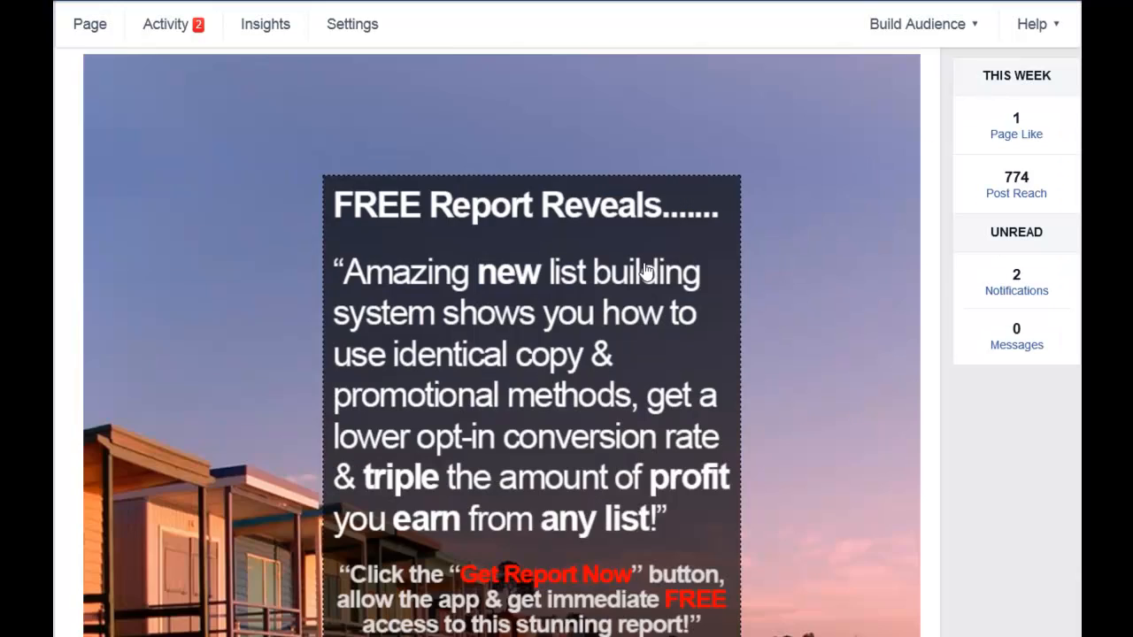
pyautogui.scroll(-3, 597, 267)
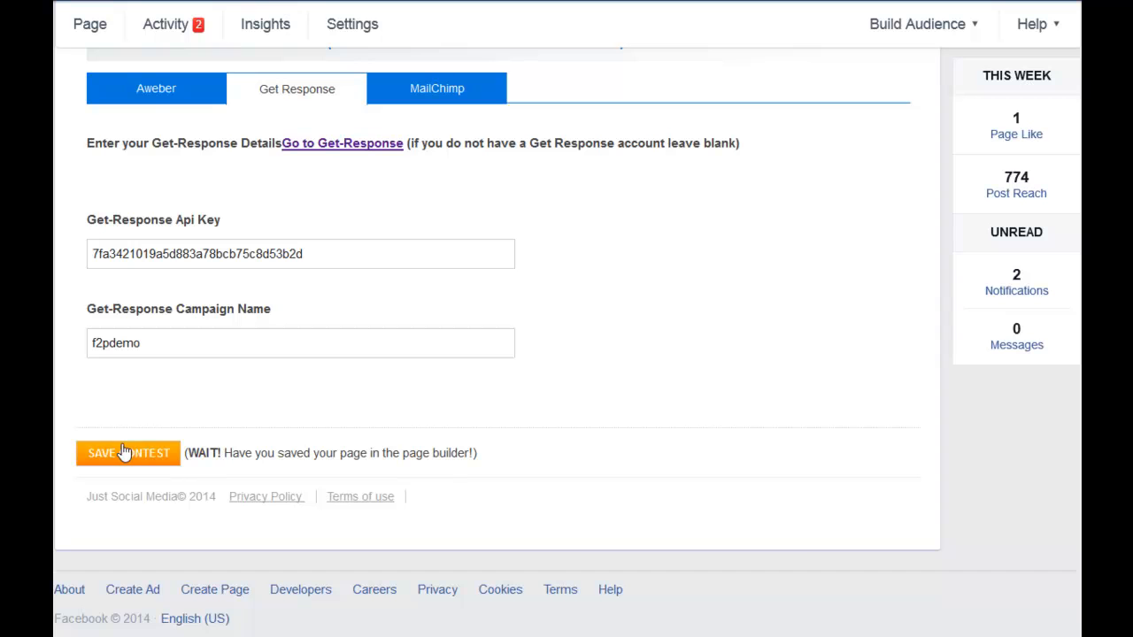
pyautogui.click(125, 452)
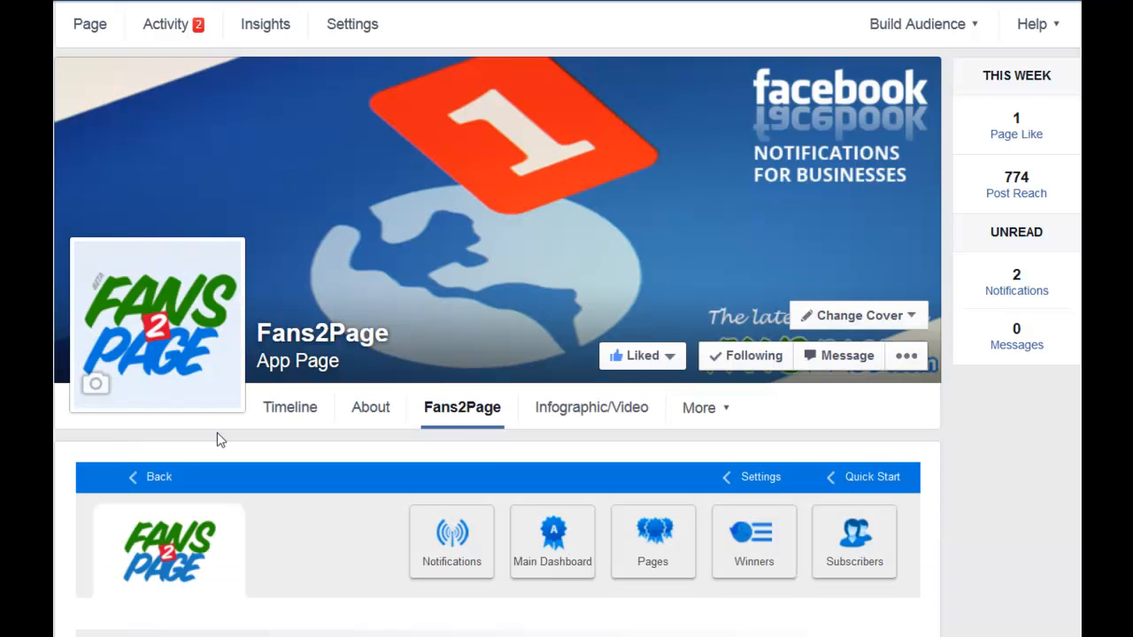
# Step: Preview the "Optin page demo" landing page and check its headline, text and "Get Report Now" button
pyautogui.scroll(-4, 354, 434)
pyautogui.scroll(-1, 483, 426)
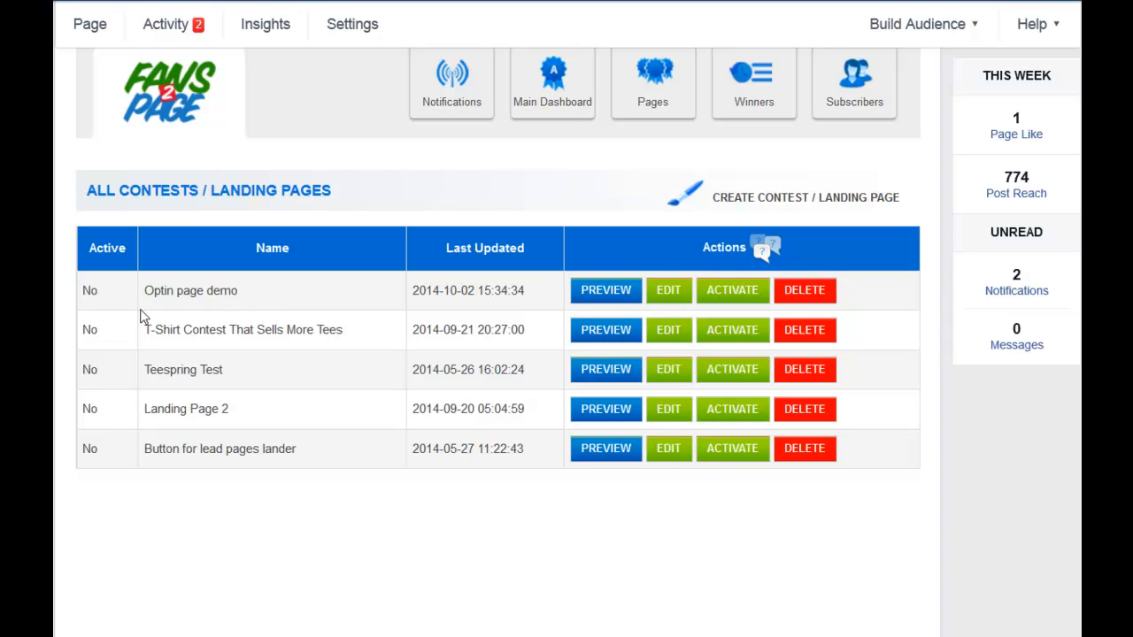
pyautogui.click(603, 295)
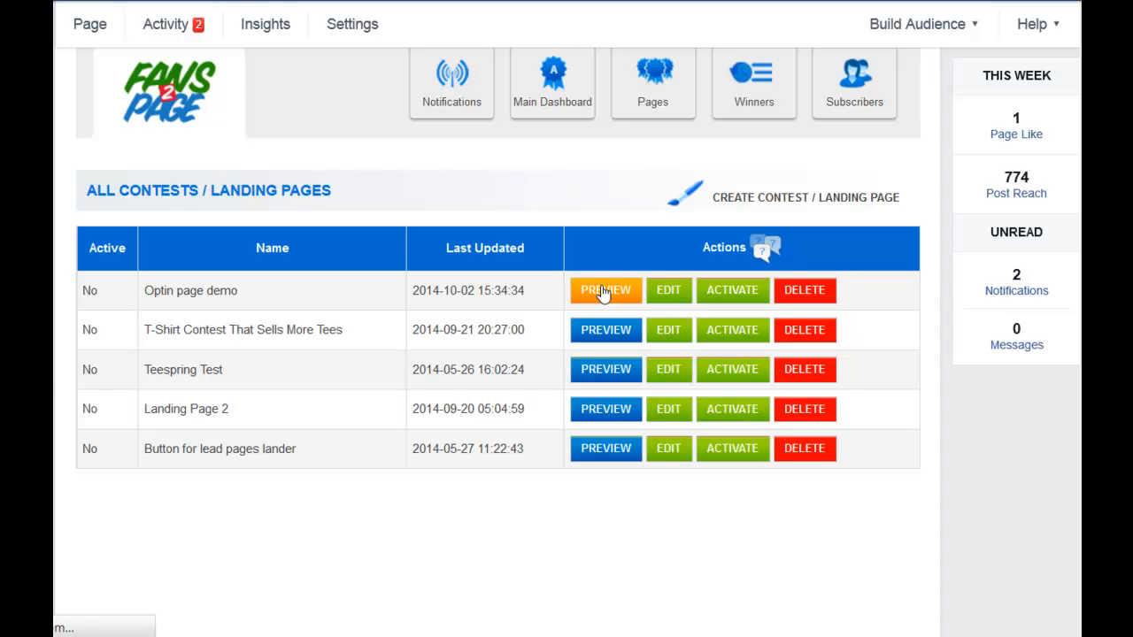
pyautogui.scroll(-4, 600, 294)
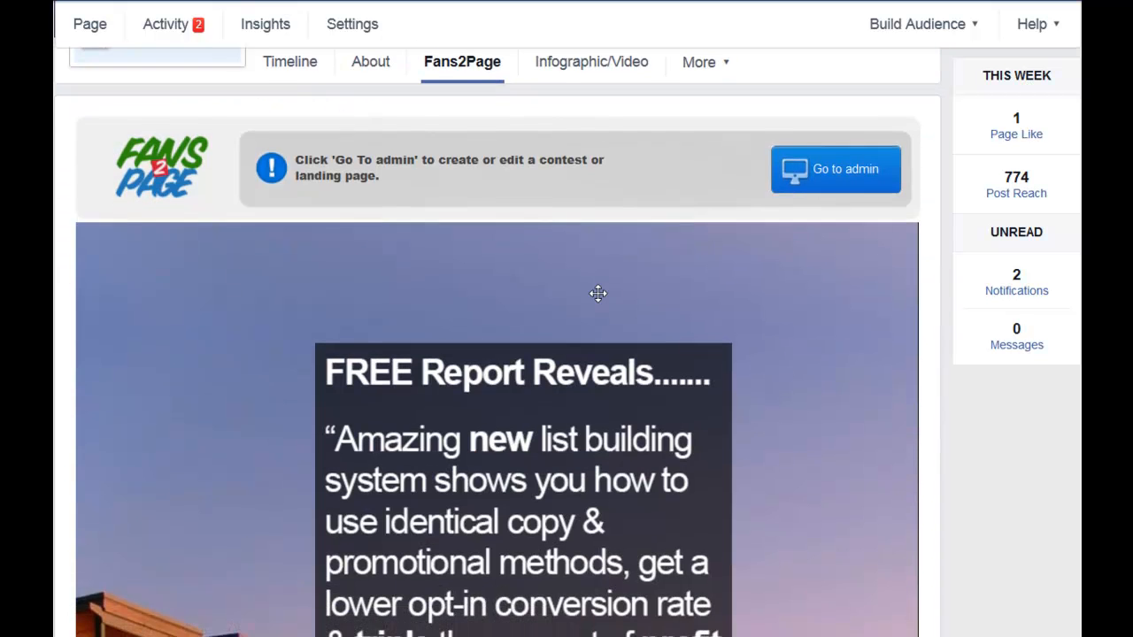
pyautogui.scroll(-10, 598, 294)
pyautogui.scroll(10, 594, 305)
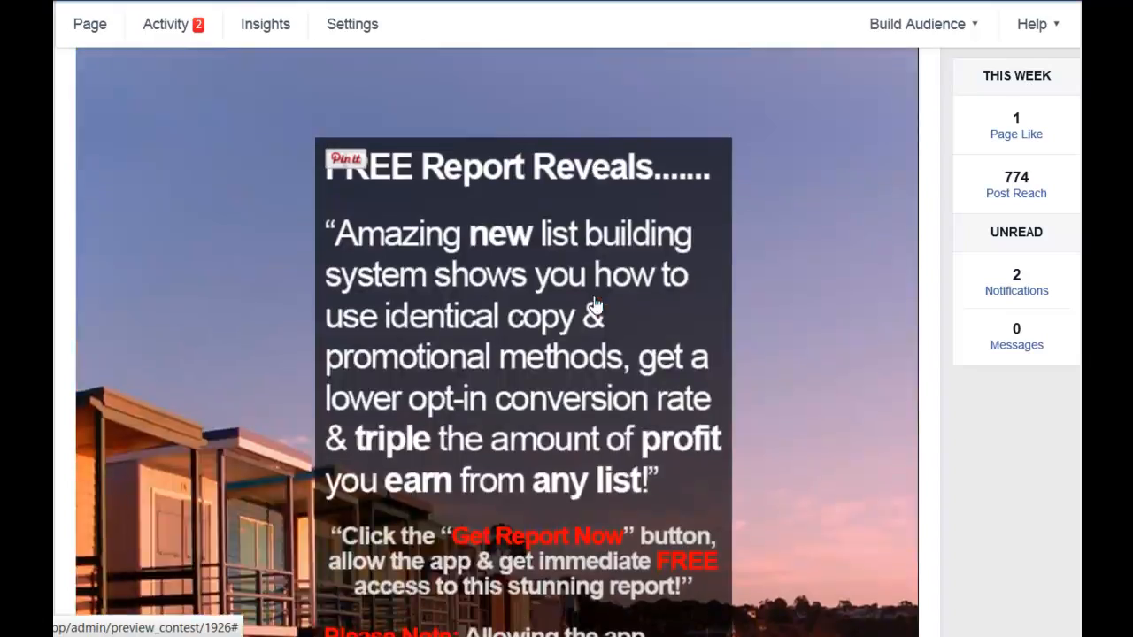
pyautogui.scroll(5, 595, 306)
pyautogui.scroll(-7, 665, 286)
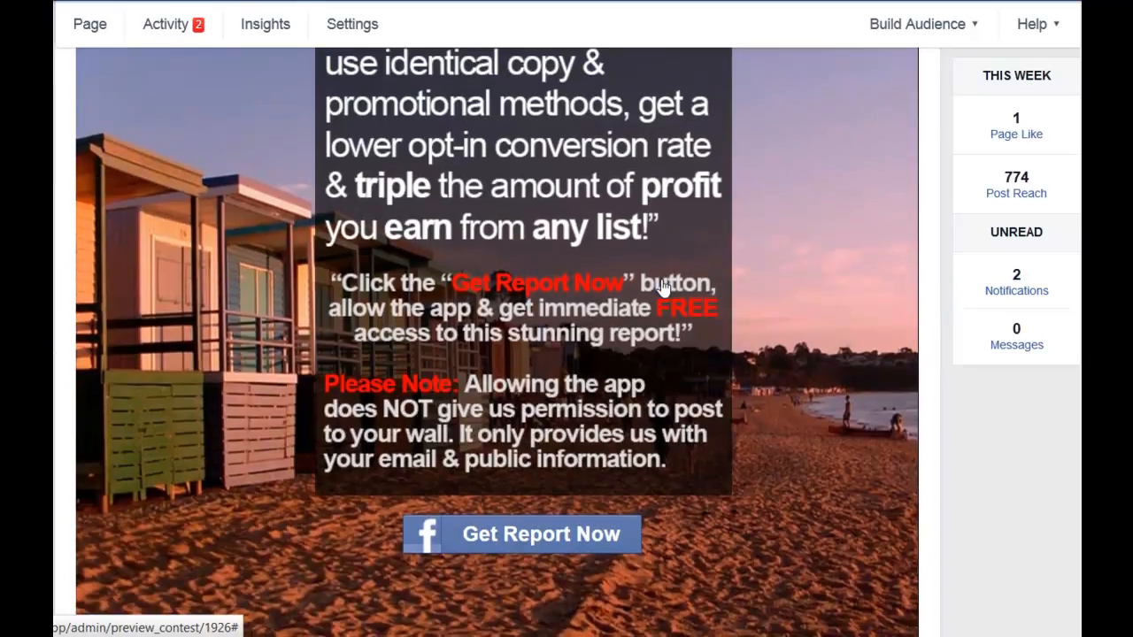
pyautogui.scroll(4, 664, 285)
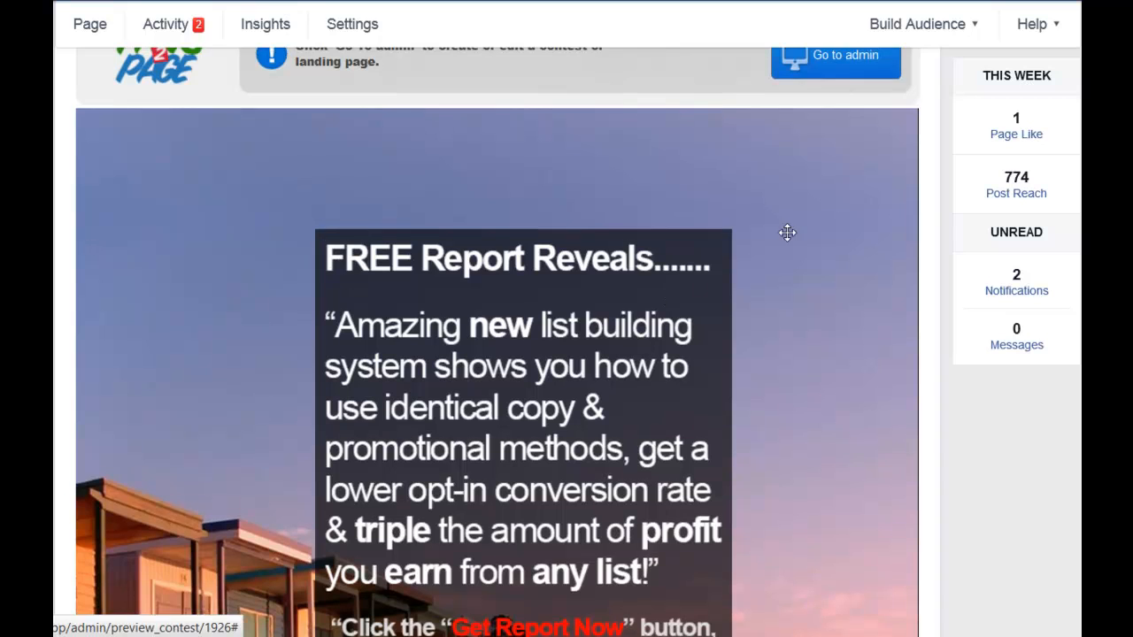
# Step: Return from the preview to the admin area and open the list of all contests and landing pages
pyautogui.click(843, 75)
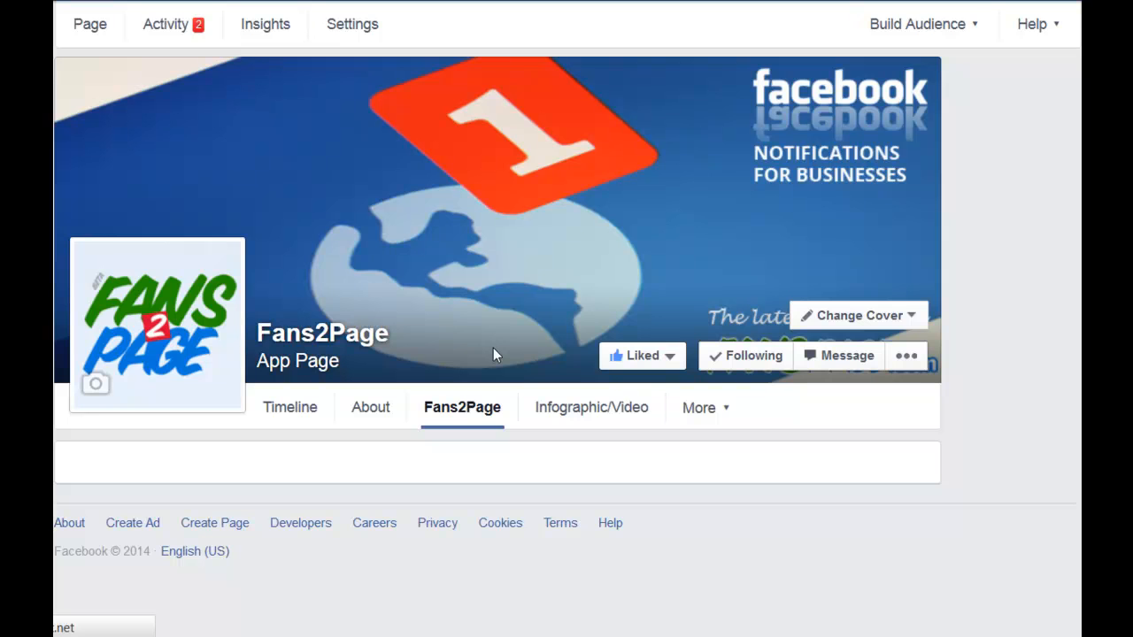
pyautogui.scroll(-3, 493, 355)
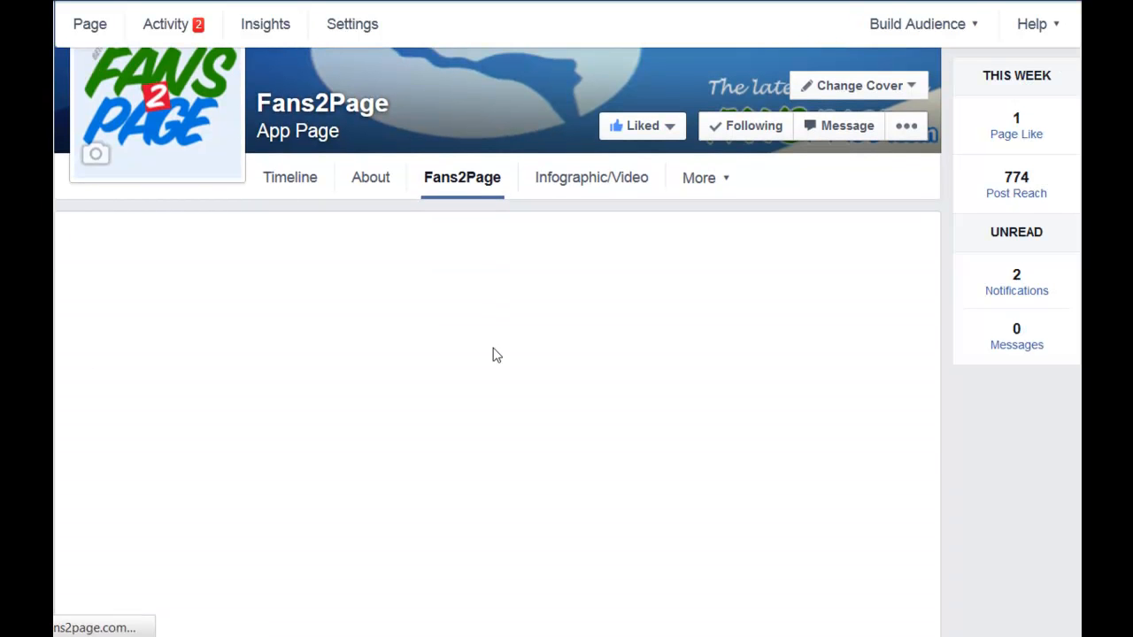
pyautogui.scroll(2, 625, 358)
pyautogui.scroll(-3, 633, 403)
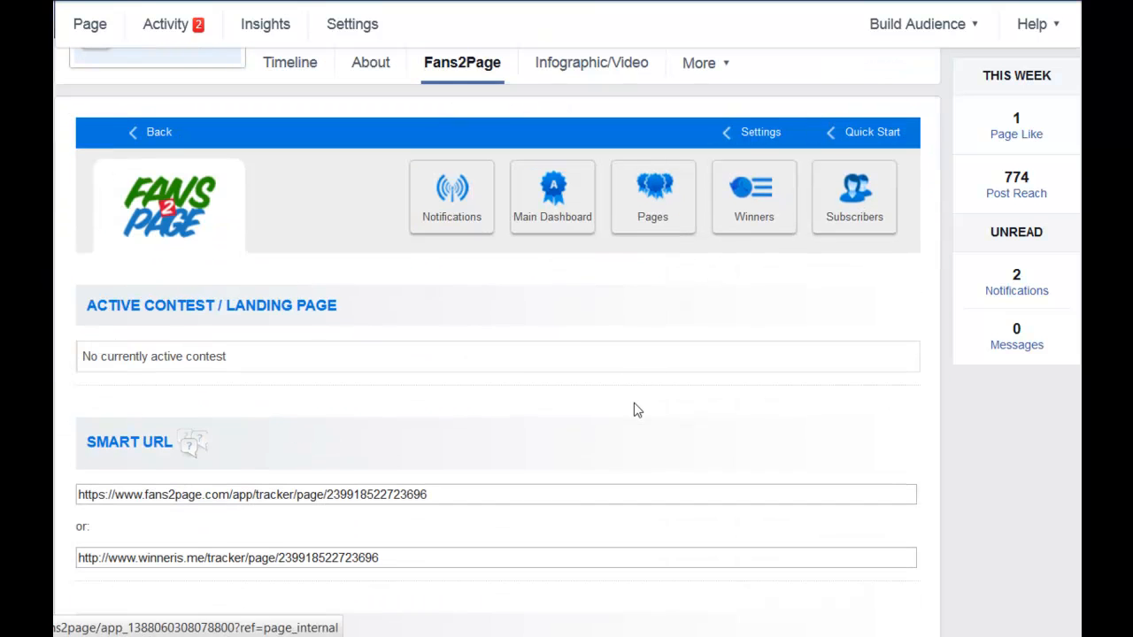
pyautogui.click(635, 216)
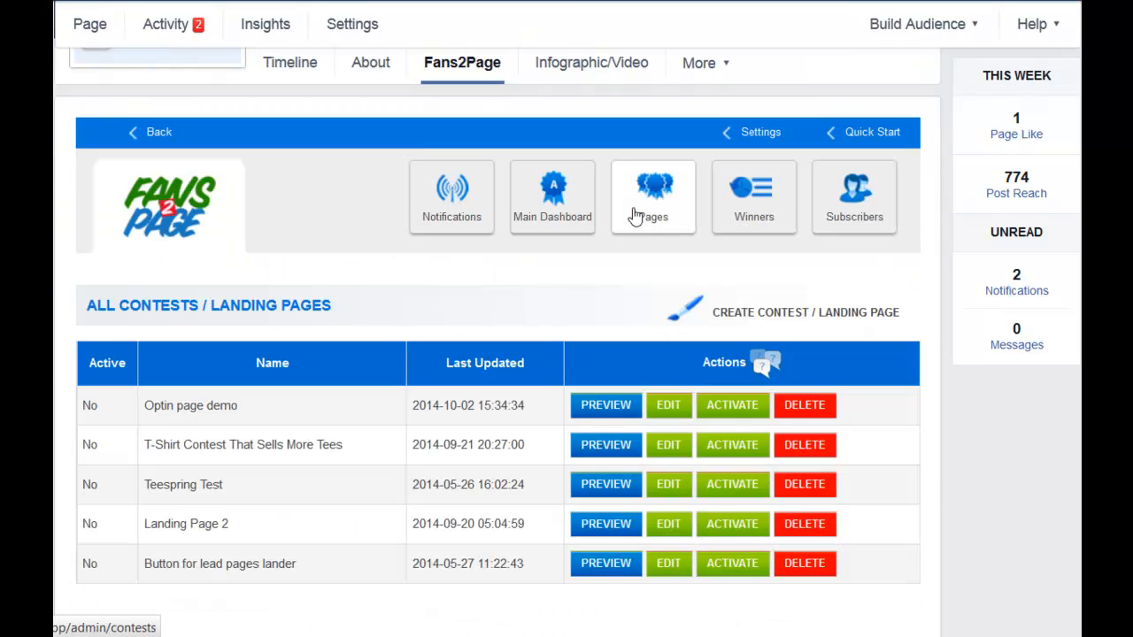
# Step: Activate the "Optin page demo" landing page
pyautogui.scroll(4, 744, 412)
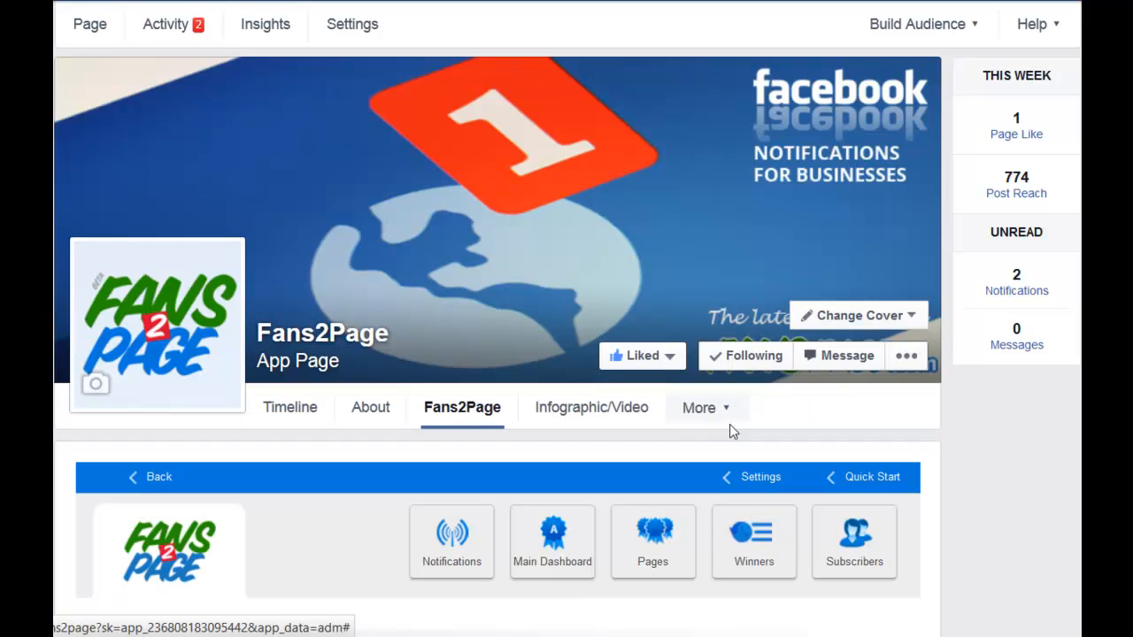
pyautogui.scroll(-5, 730, 424)
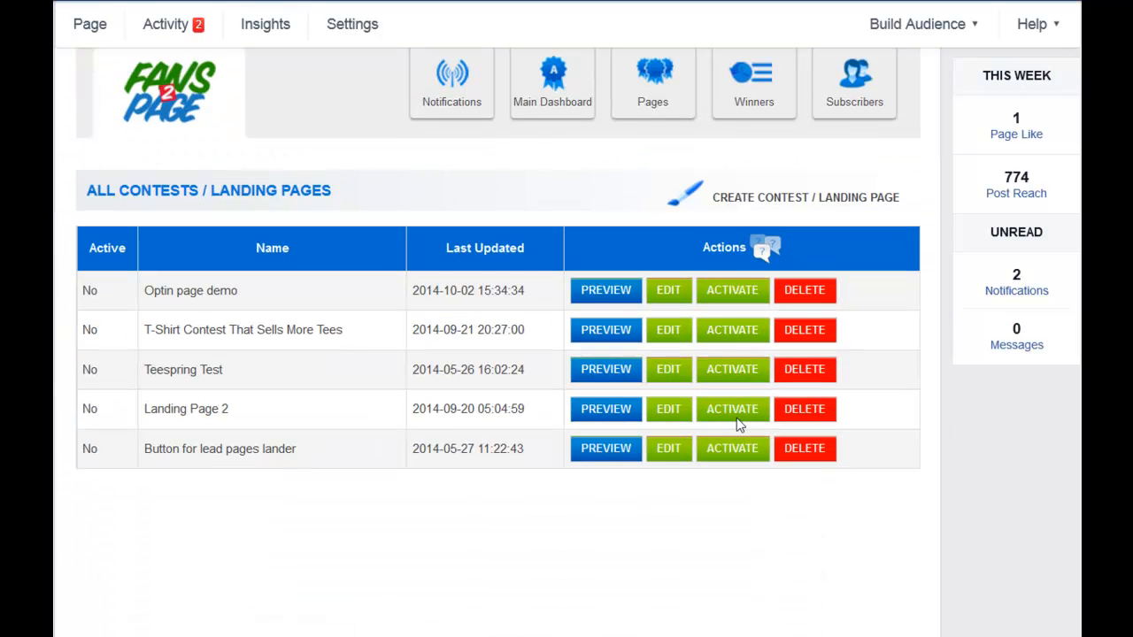
pyautogui.click(724, 295)
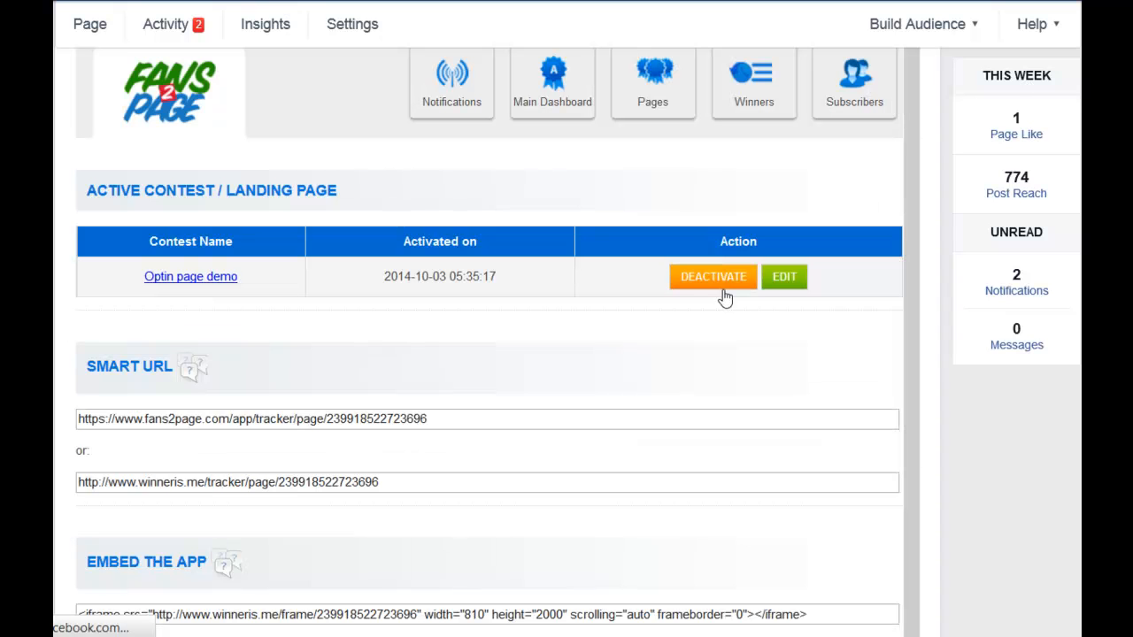
pyautogui.click(724, 297)
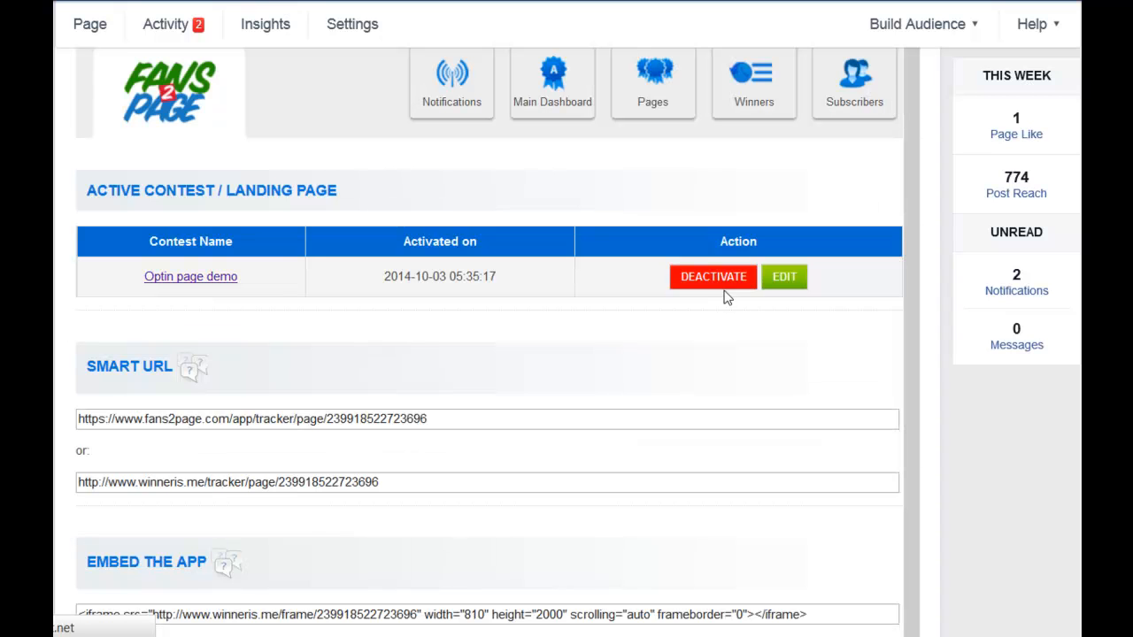
# Step: Examine the active landing page's smart URLs, embed code, winner cycle and subscribers sections on the main dashboard
pyautogui.scroll(-6, 573, 373)
pyautogui.scroll(3, 573, 374)
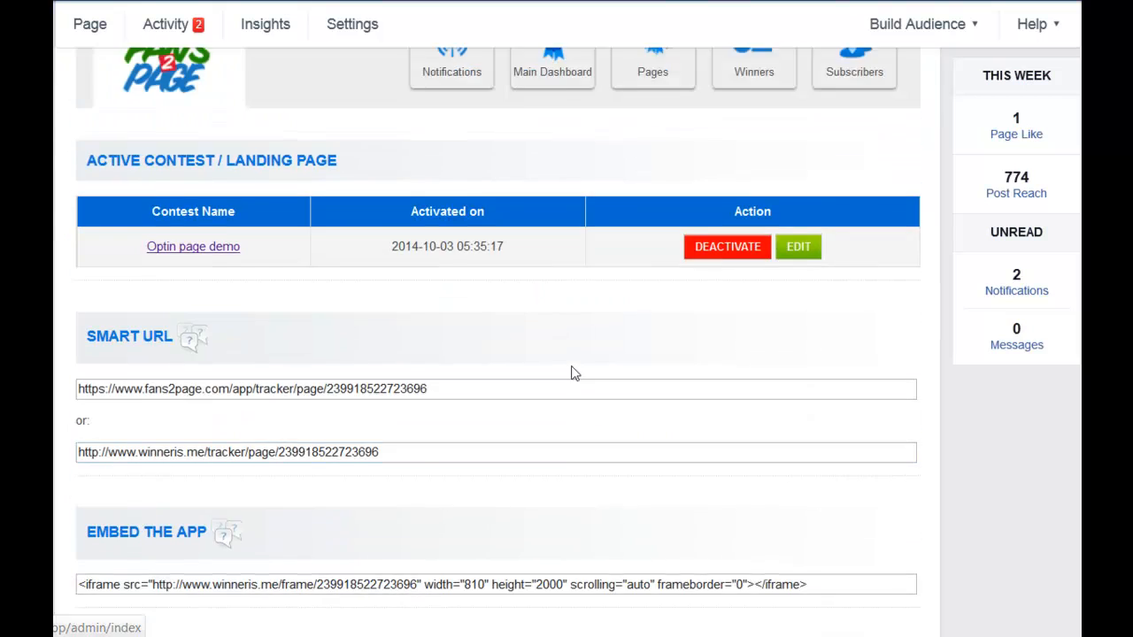
pyautogui.scroll(-2, 574, 374)
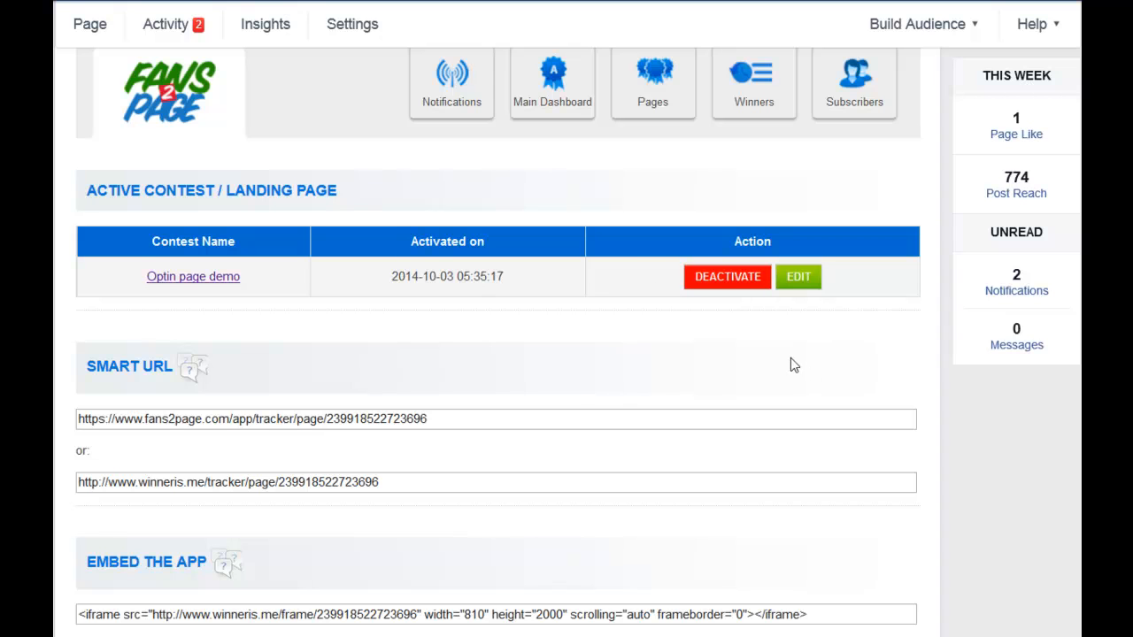
pyautogui.scroll(-1, 698, 355)
pyautogui.scroll(-1, 699, 355)
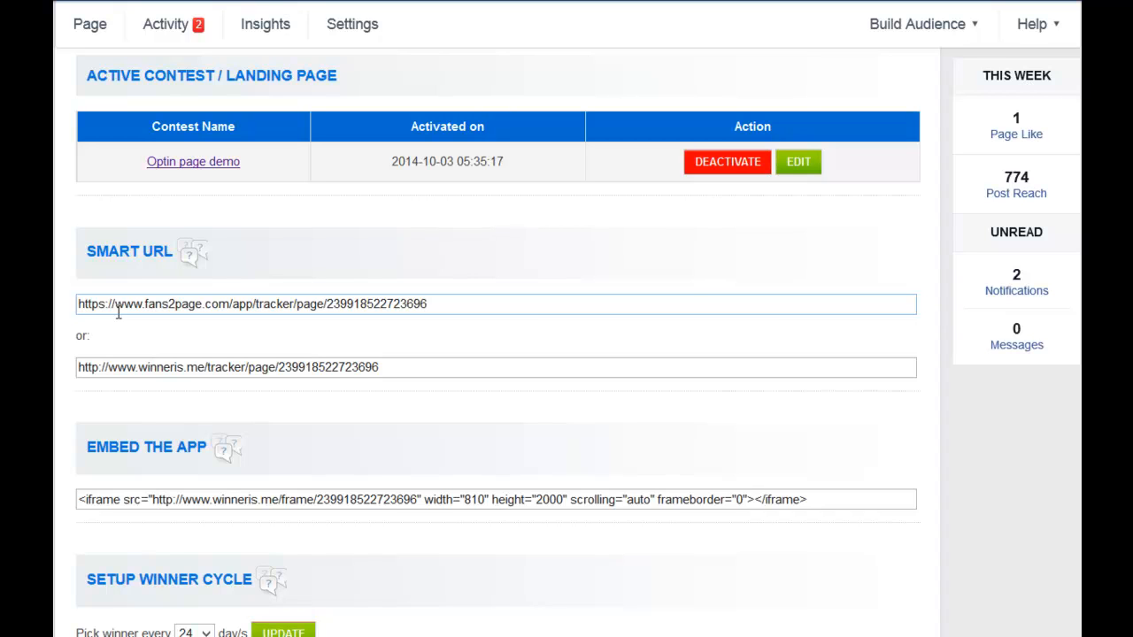
pyautogui.click(270, 370)
pyautogui.scroll(-3, 357, 397)
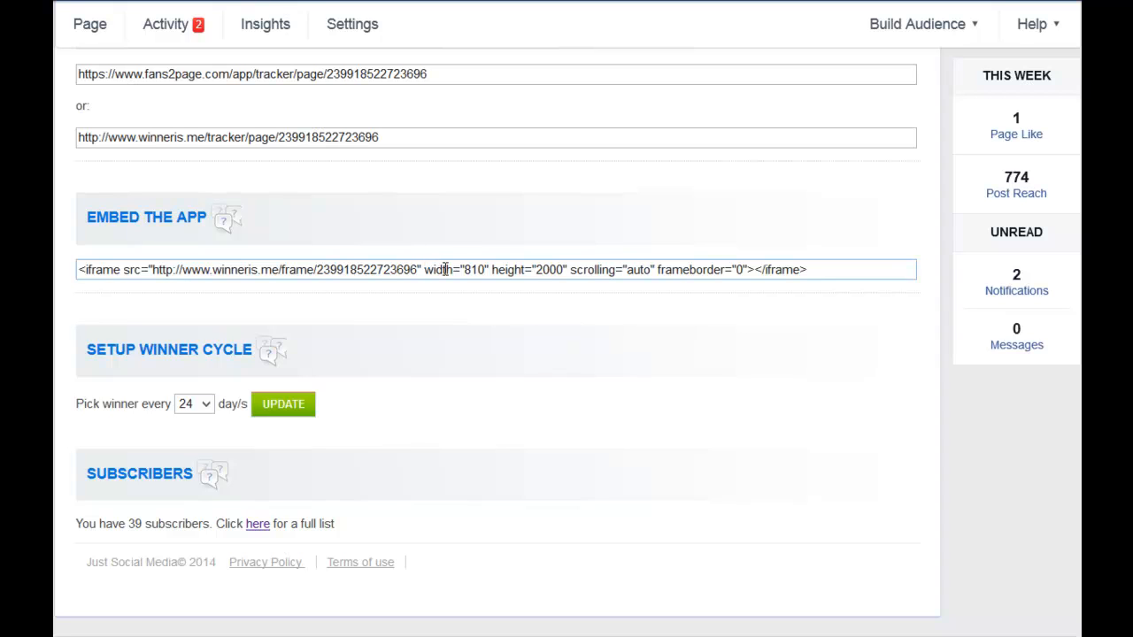
pyautogui.scroll(-1, 695, 196)
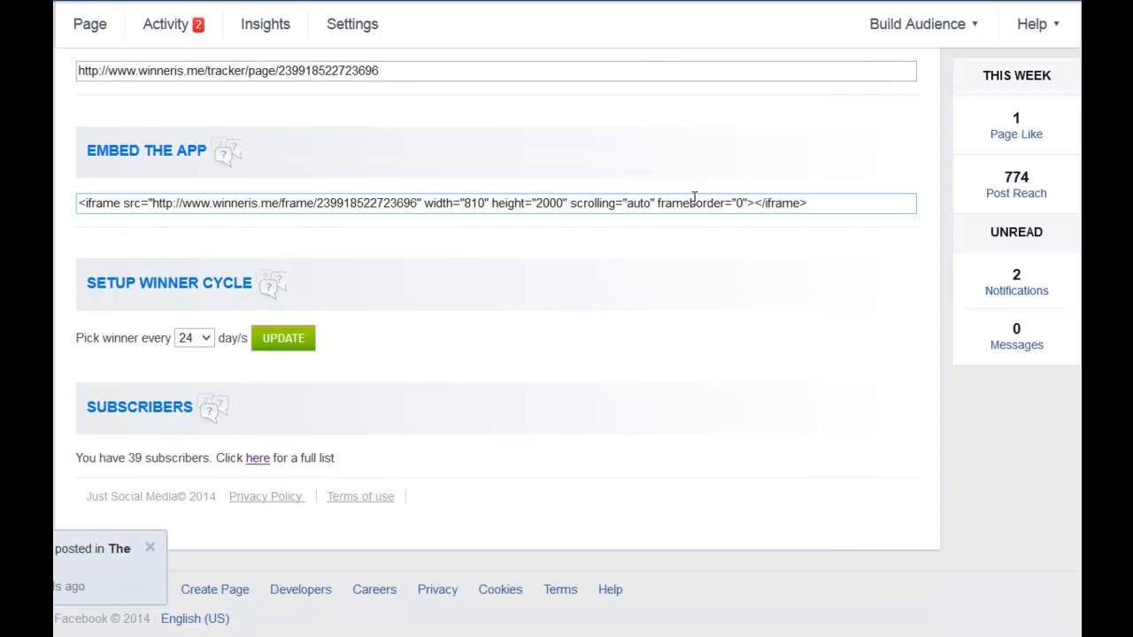